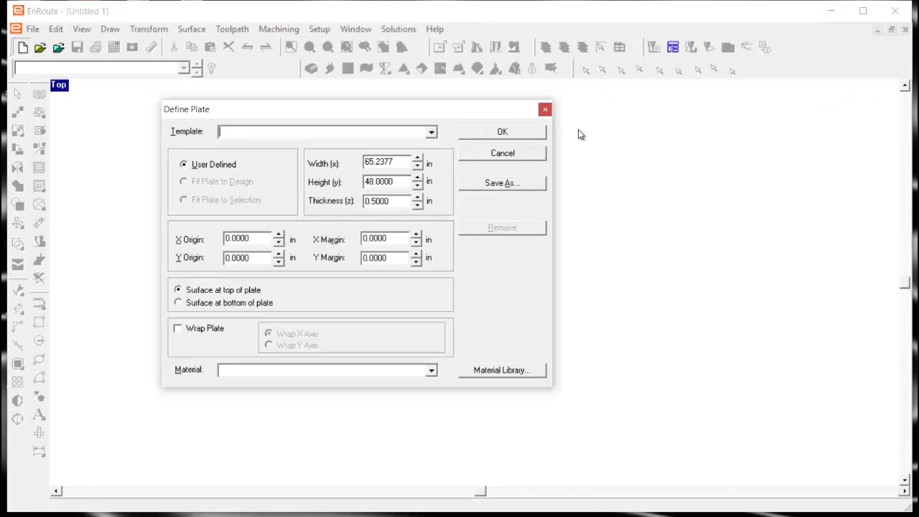
# - Define the plate from the 4 x 8 Sheet template, 96 by 48 in and 0.75 in thick
pyautogui.click(431, 133)
pyautogui.click(394, 146)
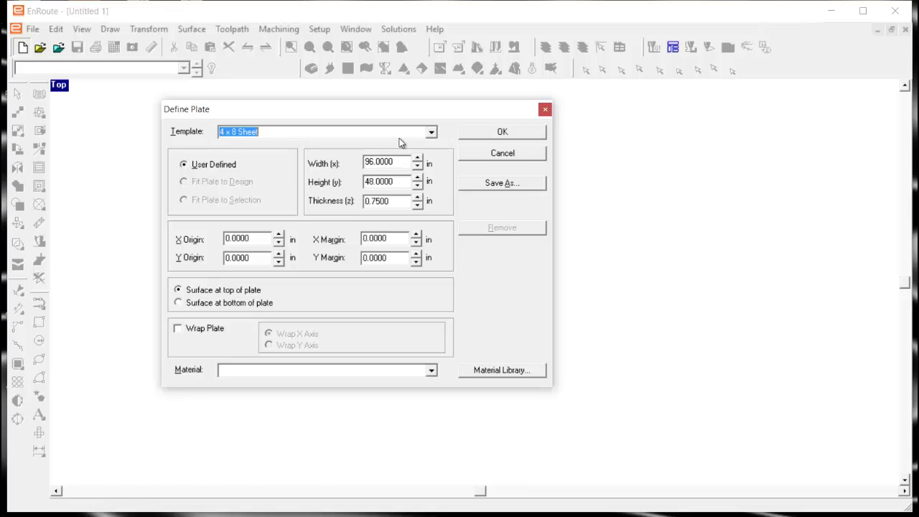
pyautogui.click(502, 132)
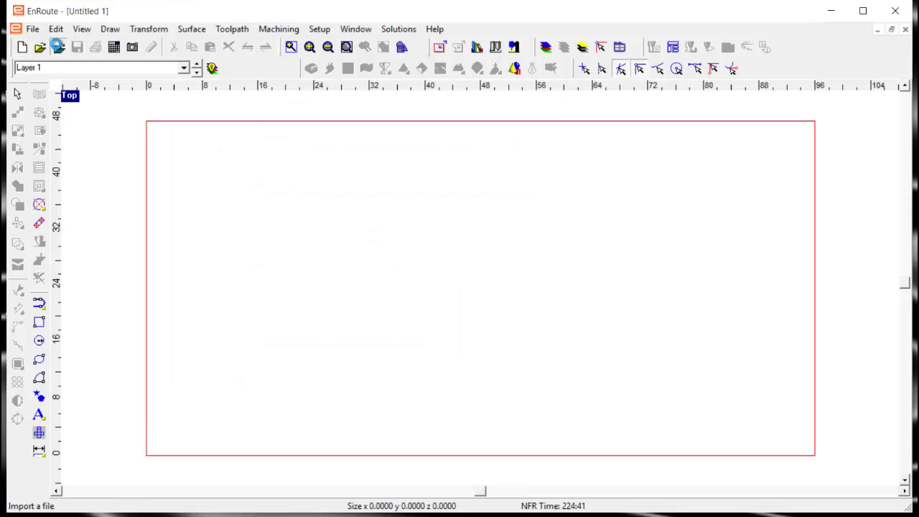
# - Import building expansion RTE.dxf using the AutoCAD DXF (*.DXF) file type
pyautogui.click(59, 46)
pyautogui.click(445, 361)
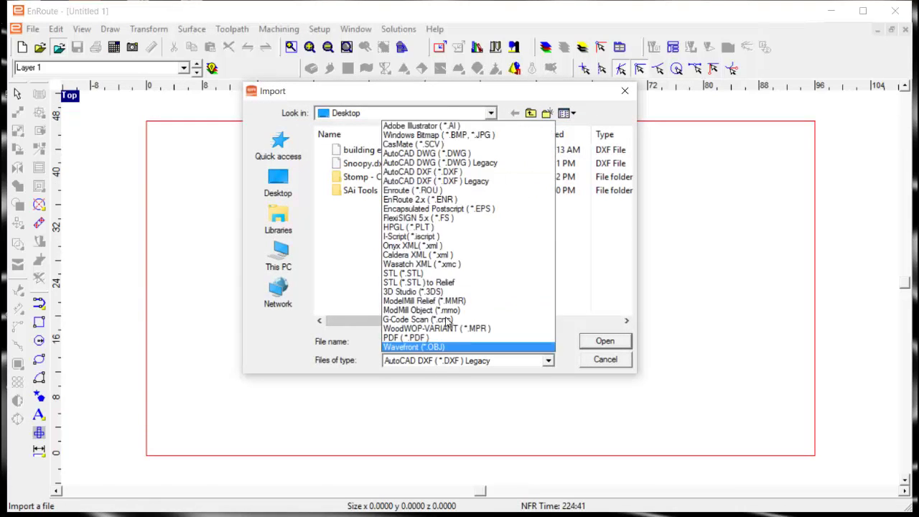
pyautogui.click(425, 175)
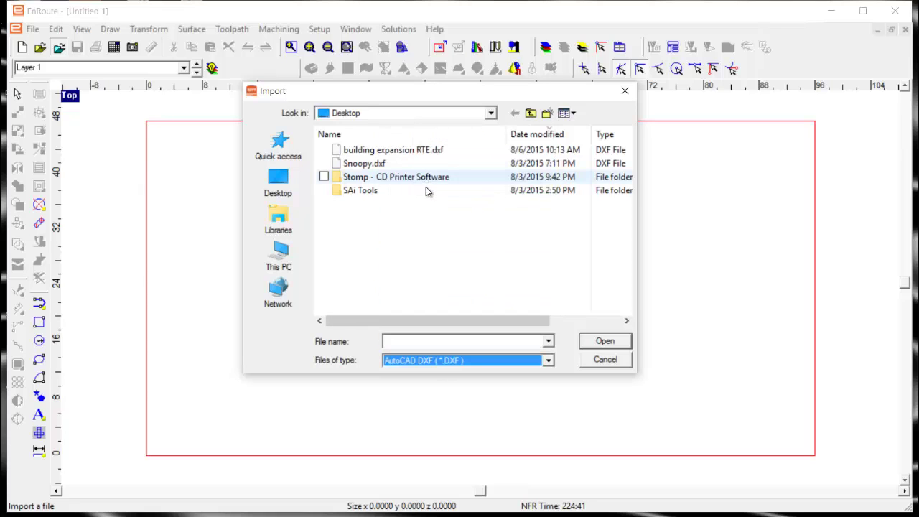
pyautogui.click(359, 151)
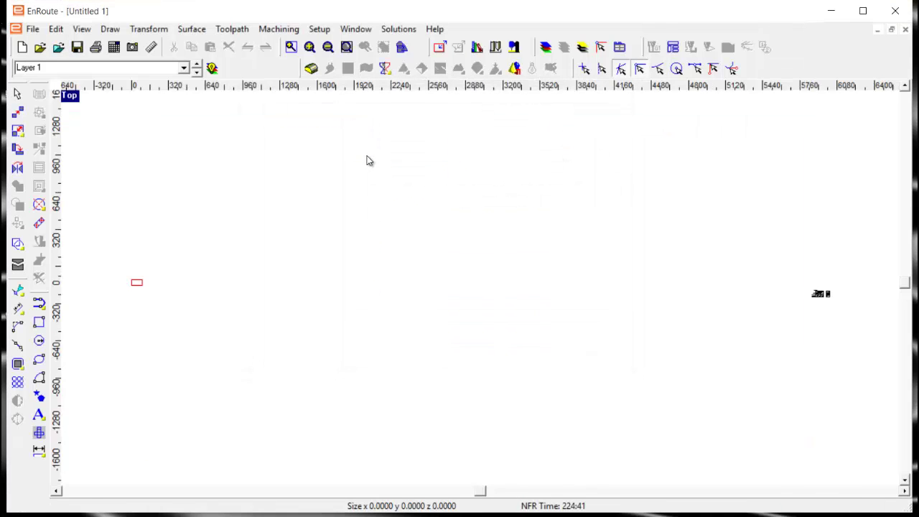
# - Select the entire imported drawing, centre it on the plate, and shift it up and to the right before deselecting it
pyautogui.moveTo(632, 219)
pyautogui.mouseDown()
pyautogui.moveTo(879, 327)
pyautogui.moveTo(763, 322)
pyautogui.mouseUp()
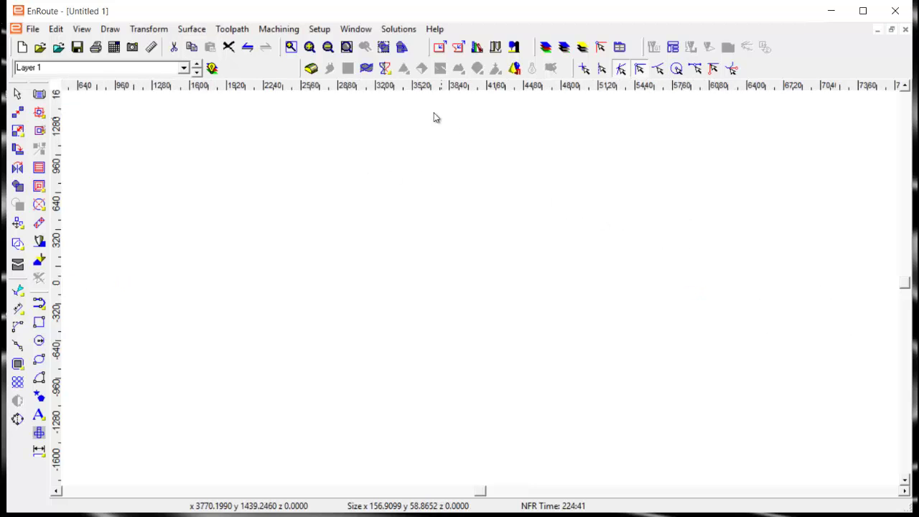
pyautogui.click(384, 47)
pyautogui.scroll(1, 404, 290)
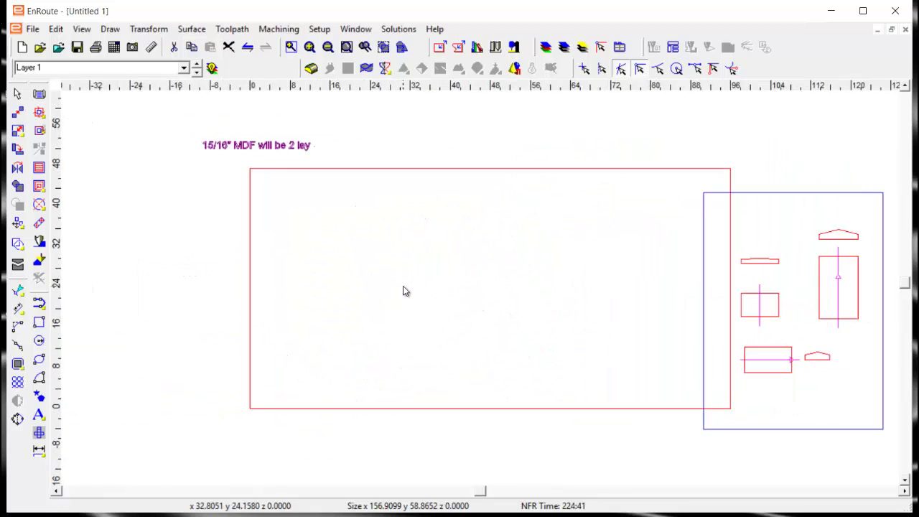
pyautogui.scroll(-3, 404, 289)
pyautogui.moveTo(466, 290)
pyautogui.mouseDown()
pyautogui.moveTo(574, 204)
pyautogui.moveTo(609, 268)
pyautogui.mouseUp()
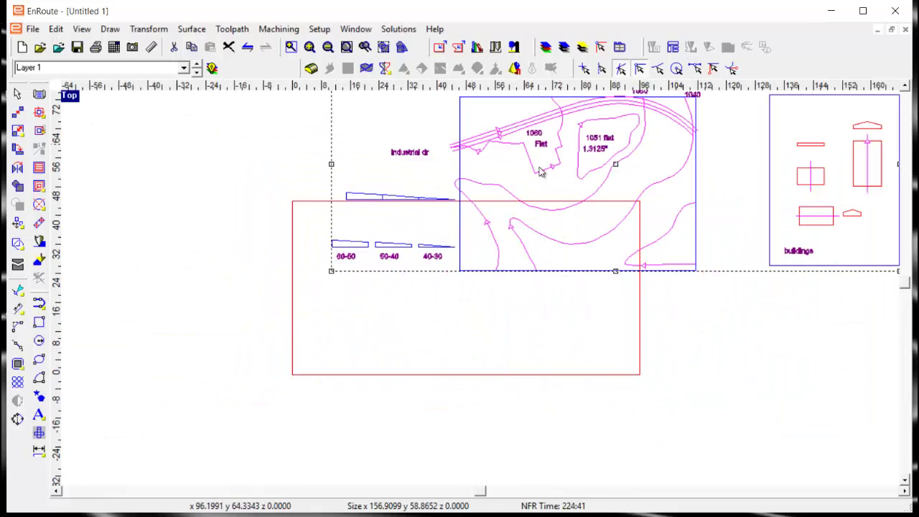
pyautogui.click(442, 283)
# - Draw a horizontal line about 12 in long just below the plate's lower-left corner
pyautogui.click(40, 301)
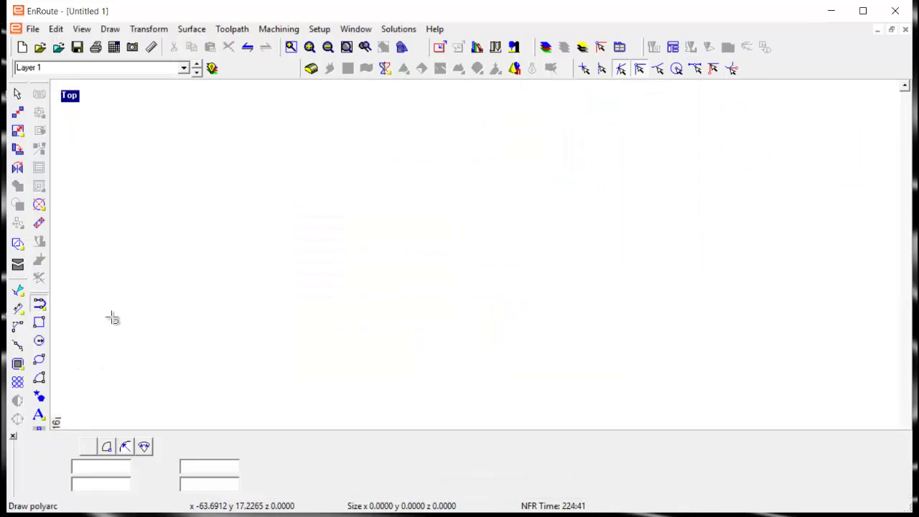
pyautogui.click(285, 334)
pyautogui.click(319, 335)
pyautogui.rightClick(334, 349)
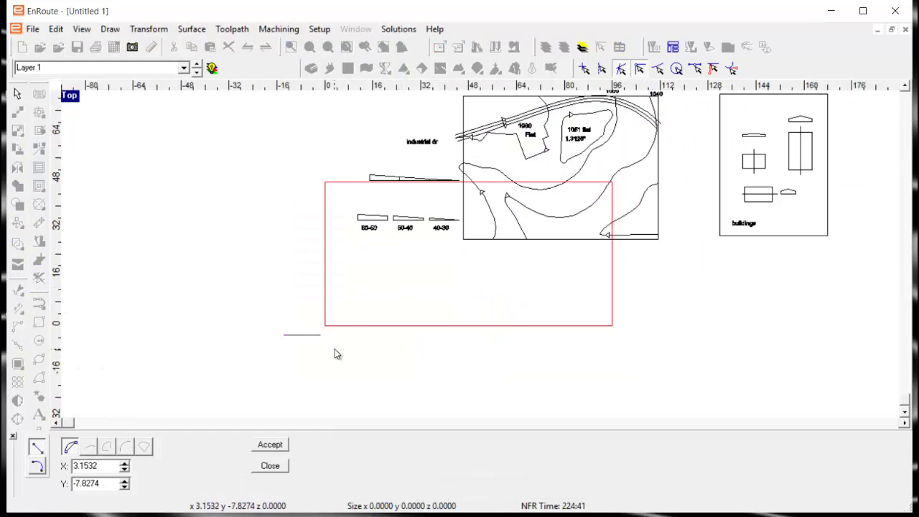
# - Move the short line so its centre lies at X 0, Y 0
pyautogui.click(265, 386)
pyautogui.doubleClick(265, 388)
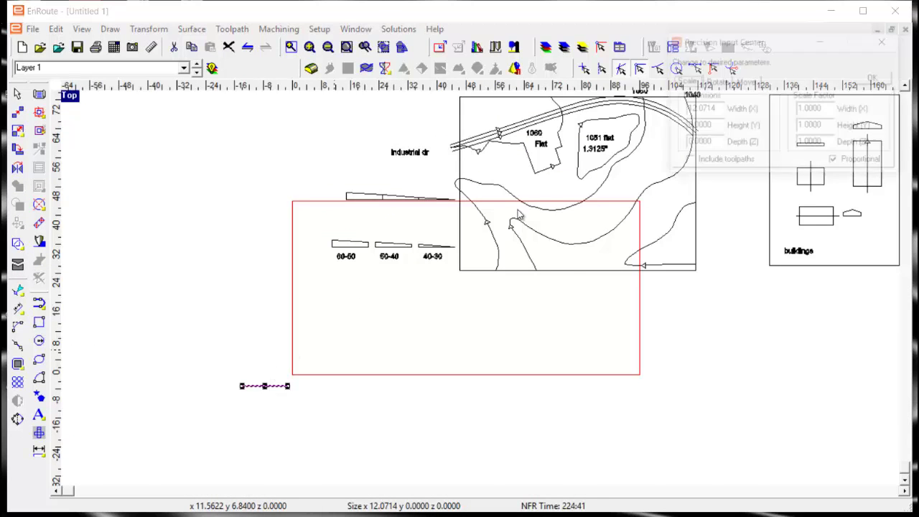
pyautogui.moveTo(758, 43); pyautogui.dragTo(586, 99)
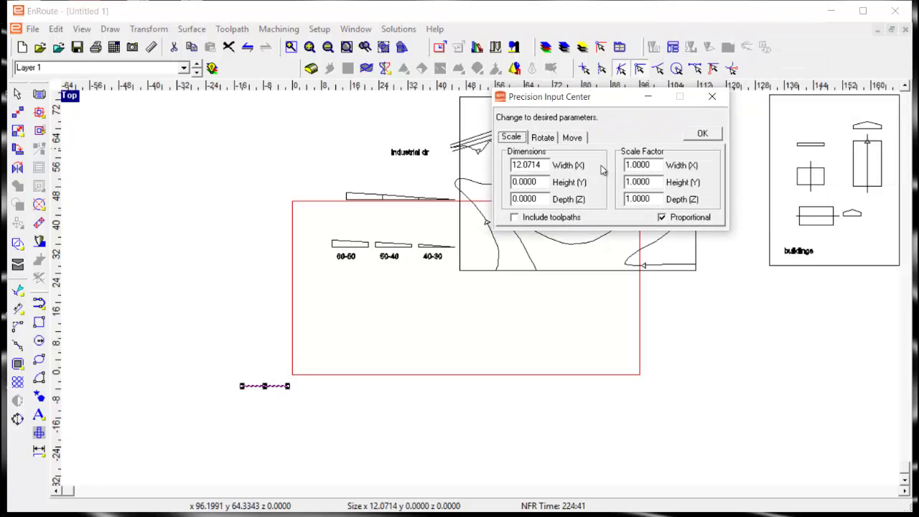
pyautogui.click(572, 139)
pyautogui.click(620, 177)
pyautogui.moveTo(548, 166); pyautogui.dragTo(465, 168)
pyautogui.write('0')
pyautogui.press('Tab')
pyautogui.write('0')
pyautogui.press('Tab')
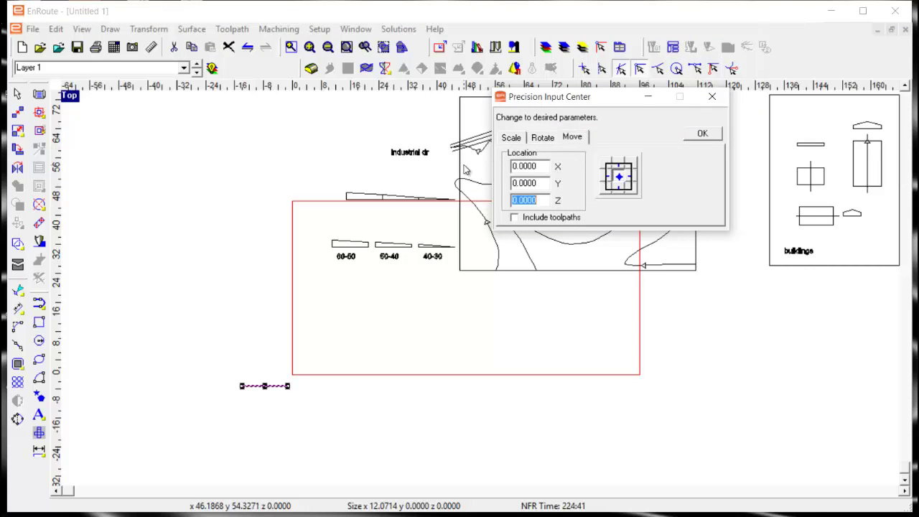
pyautogui.click(703, 135)
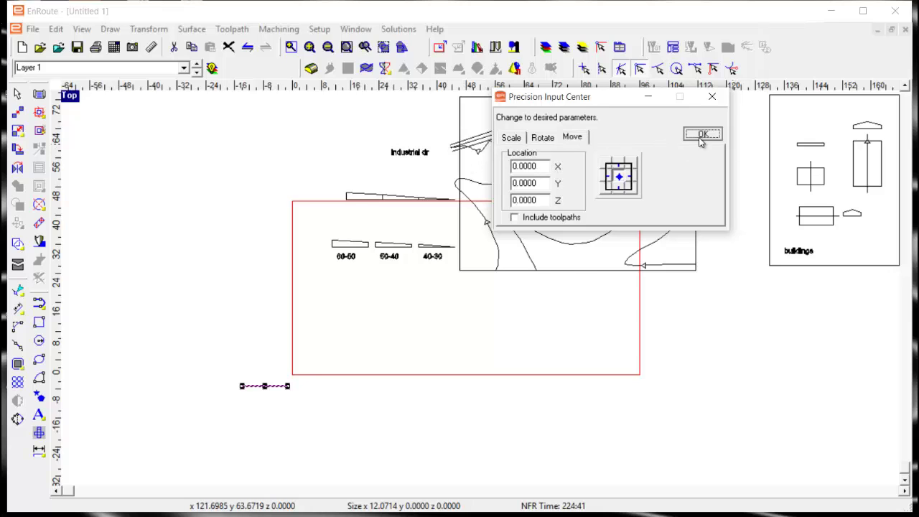
pyautogui.click(712, 97)
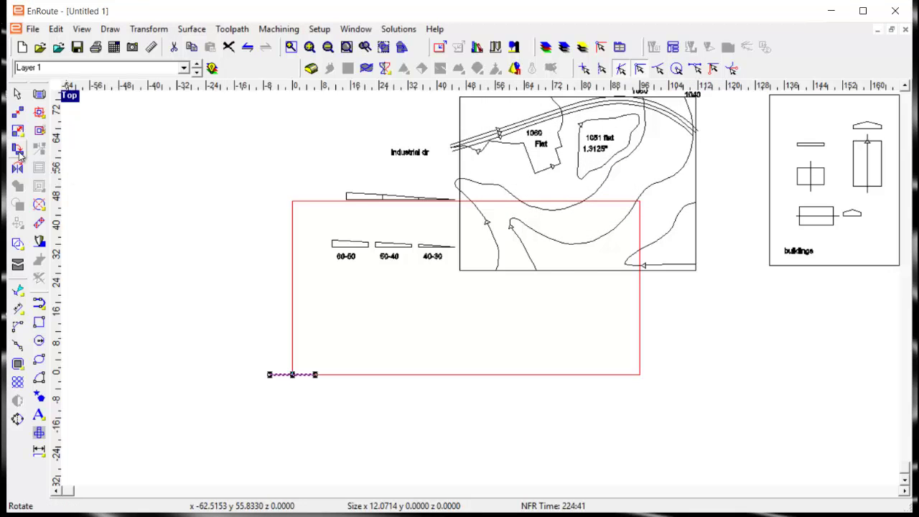
# - Rotate a copy of the line 90 degrees about the Z axis around its centre to form a cross at the origin
pyautogui.click(18, 149)
pyautogui.doubleClick(351, 441)
pyautogui.write('9°0')
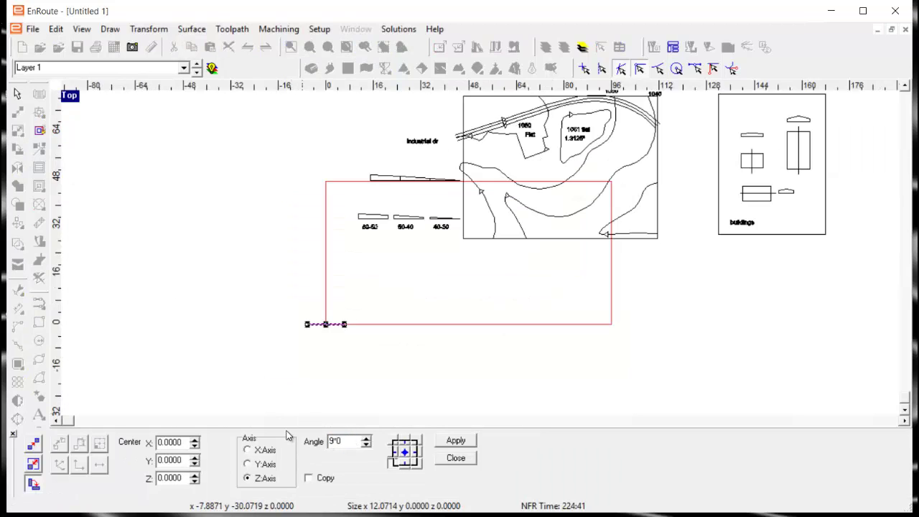
pyautogui.moveTo(340, 441); pyautogui.dragTo(292, 440)
pyautogui.press('Tab')
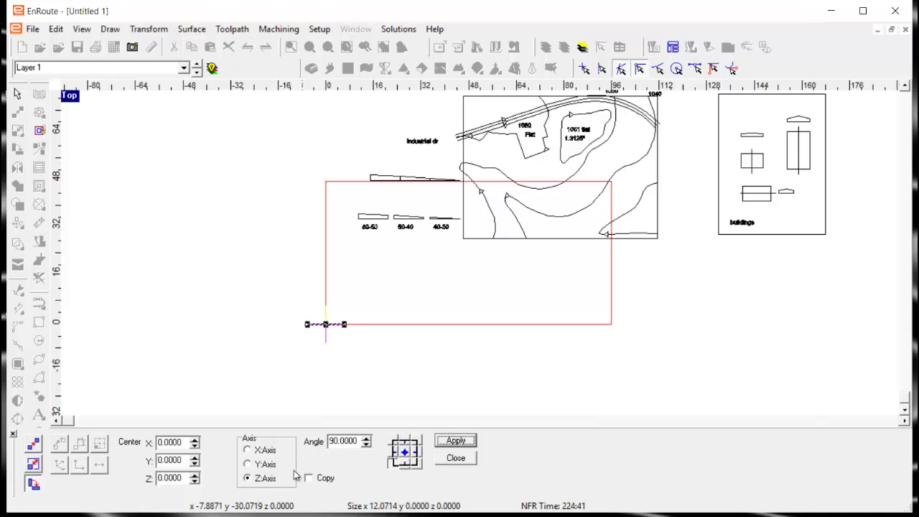
pyautogui.click(316, 482)
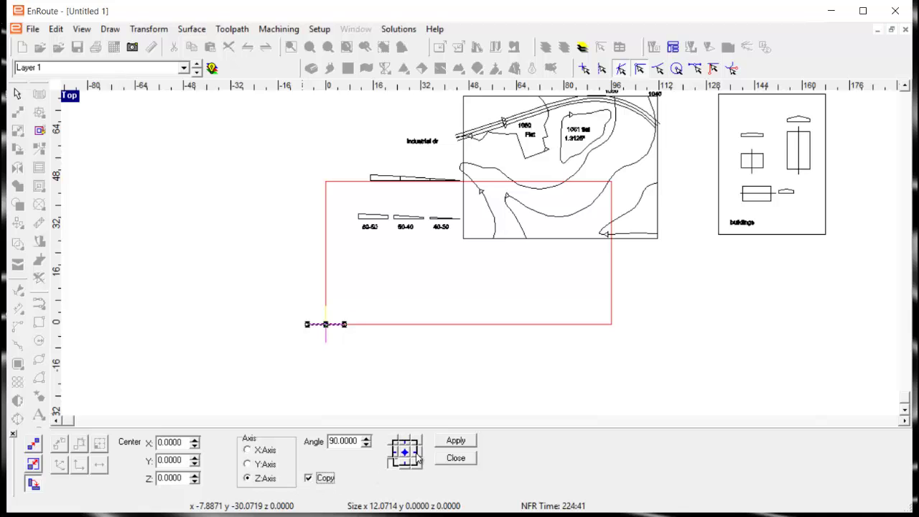
pyautogui.click(455, 440)
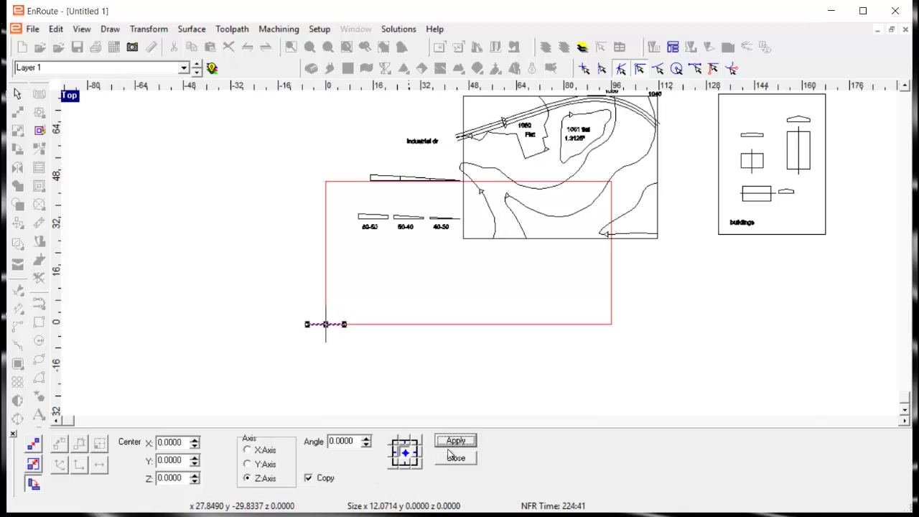
pyautogui.click(455, 457)
# - Move the whole imported drawing, without keeping a copy, so the site map frame's lower-left corner snaps to the cross at the plate origin
pyautogui.scroll(3, 299, 388)
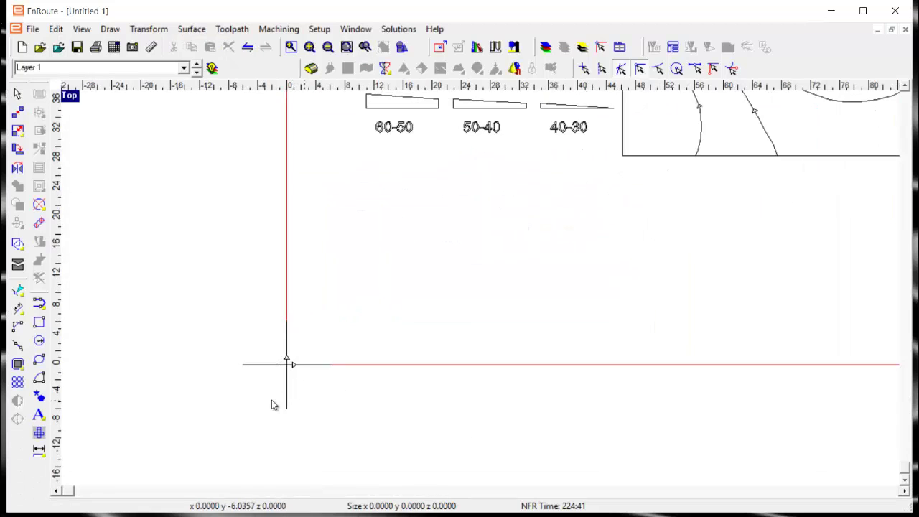
pyautogui.scroll(-5, 273, 404)
pyautogui.scroll(-1, 229, 397)
pyautogui.moveTo(234, 204)
pyautogui.mouseDown()
pyautogui.moveTo(624, 316)
pyautogui.moveTo(632, 338)
pyautogui.mouseUp()
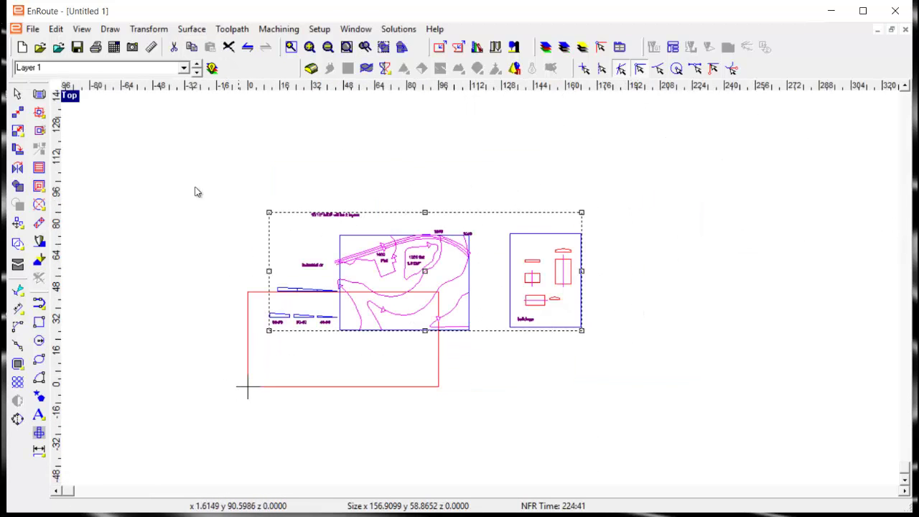
pyautogui.click(18, 112)
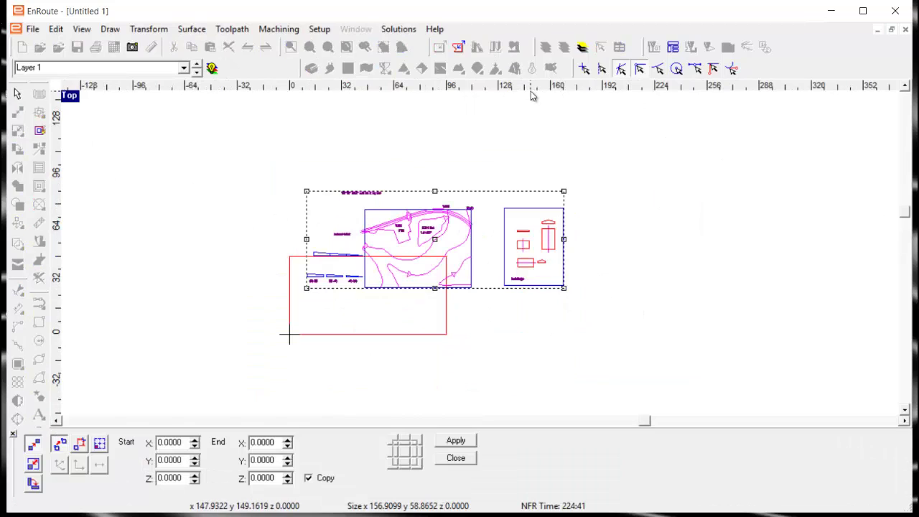
pyautogui.click(640, 69)
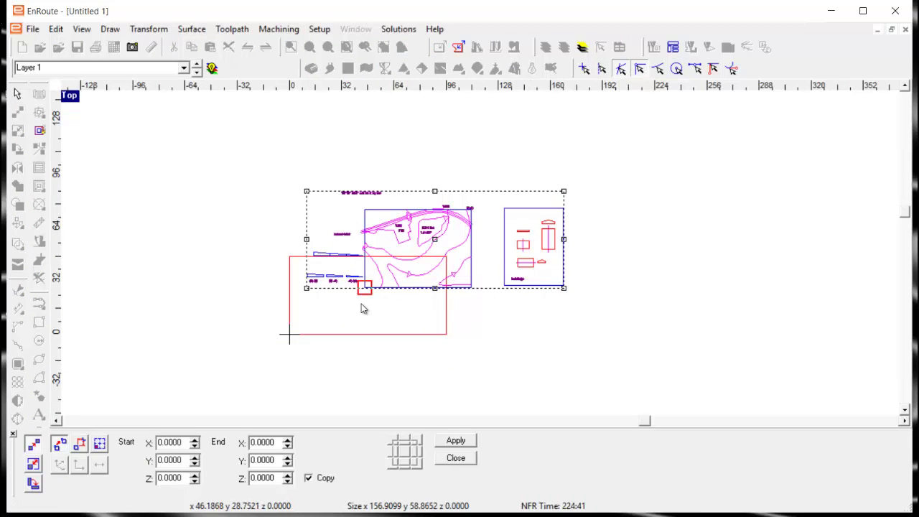
pyautogui.moveTo(363, 292)
pyautogui.mouseDown()
pyautogui.moveTo(340, 326)
pyautogui.moveTo(291, 334)
pyautogui.mouseUp()
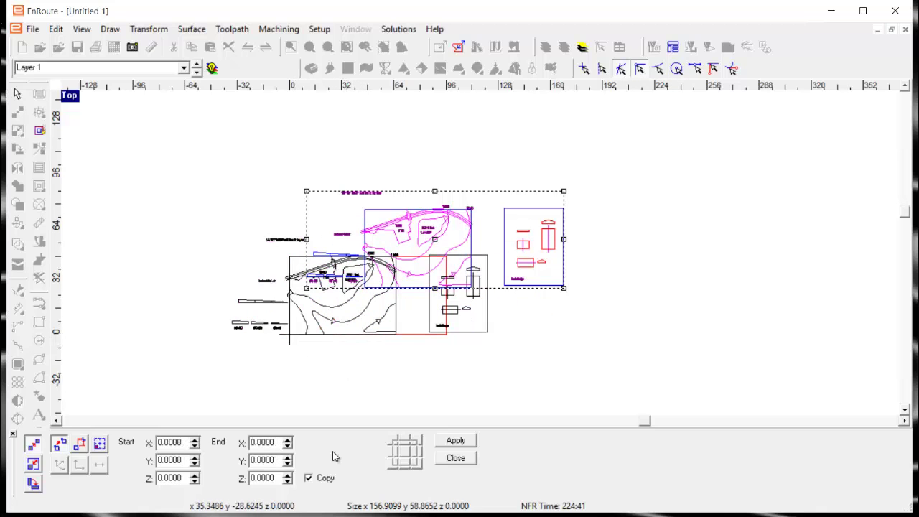
pyautogui.click(332, 482)
pyautogui.click(456, 458)
pyautogui.click(455, 457)
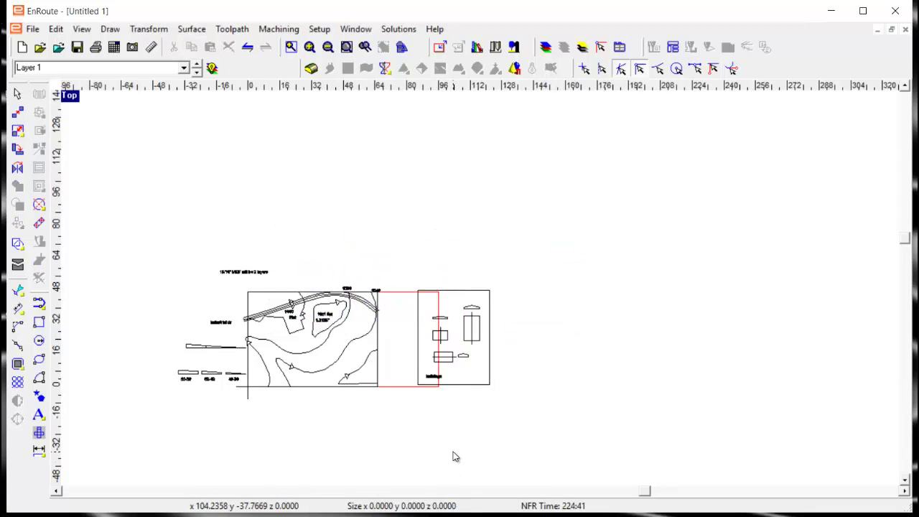
# - Fit the plate to the rectangular frame around the site map
pyautogui.scroll(3, 353, 304)
pyautogui.scroll(-4, 413, 237)
pyautogui.scroll(3, 288, 373)
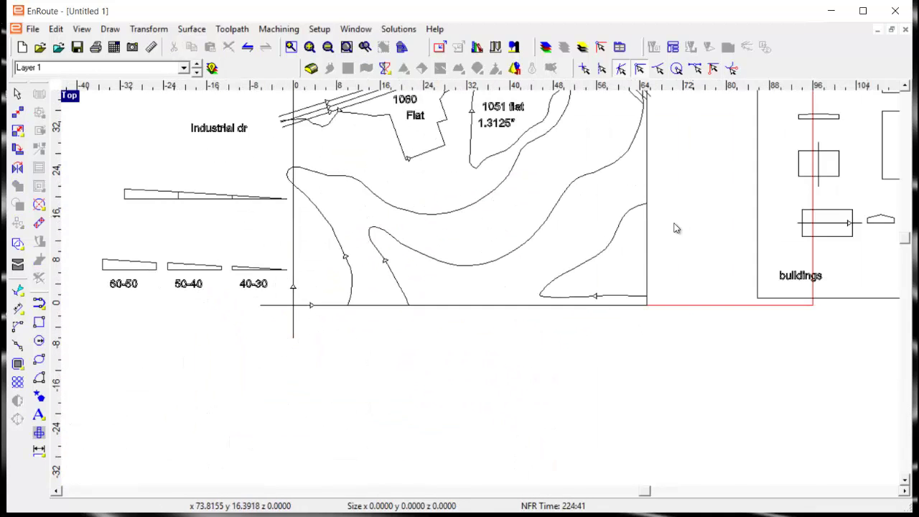
pyautogui.click(651, 248)
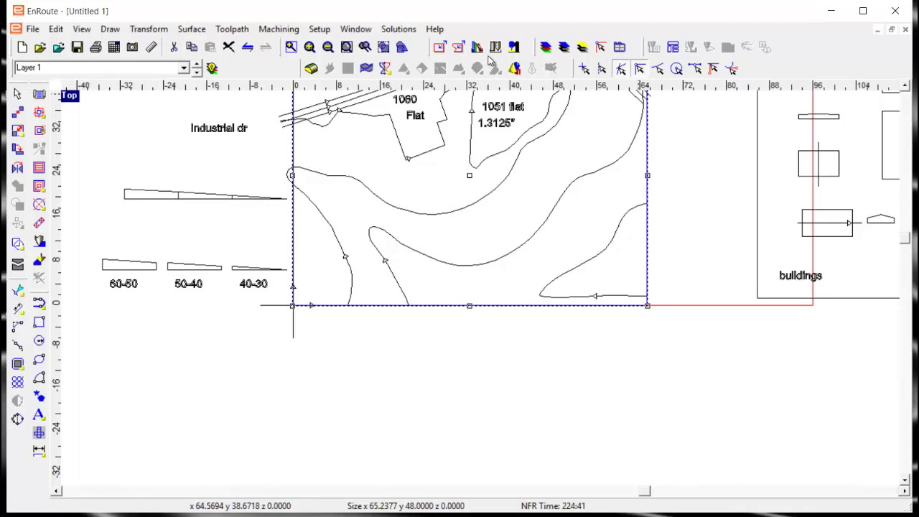
pyautogui.click(440, 47)
pyautogui.click(237, 202)
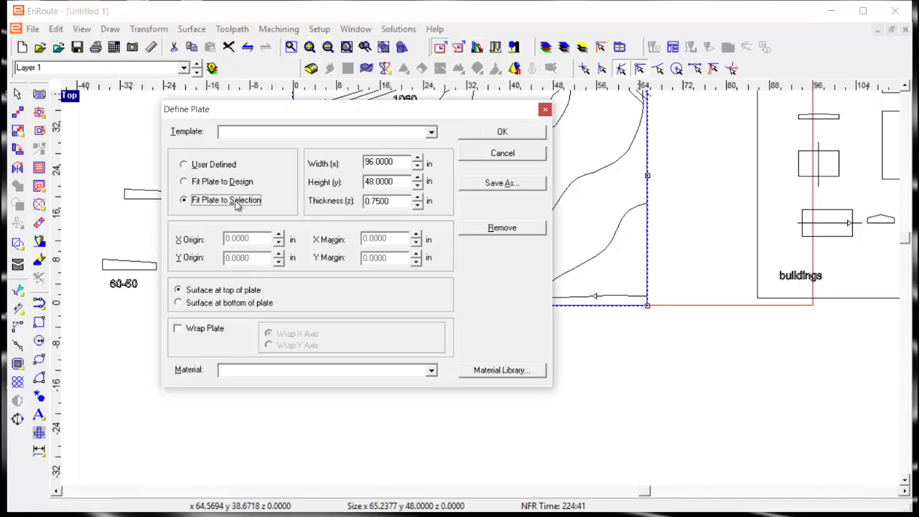
pyautogui.click(502, 133)
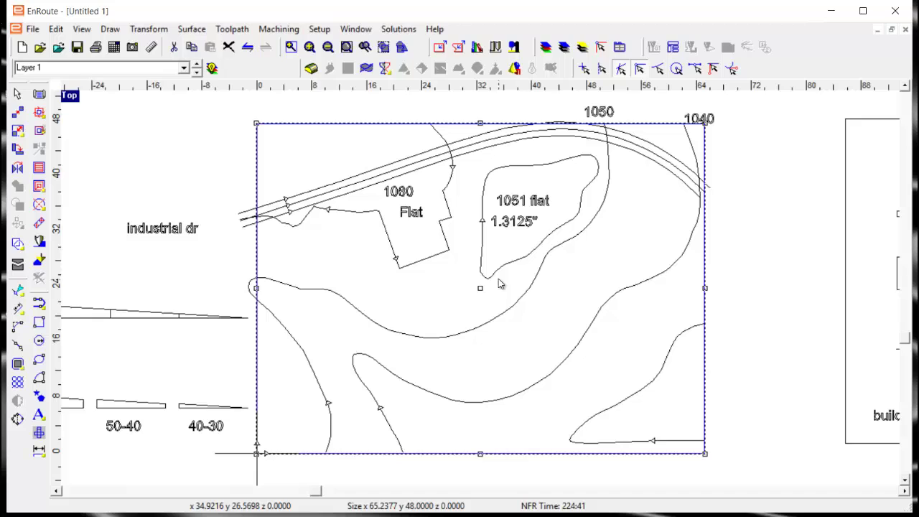
pyautogui.click(482, 320)
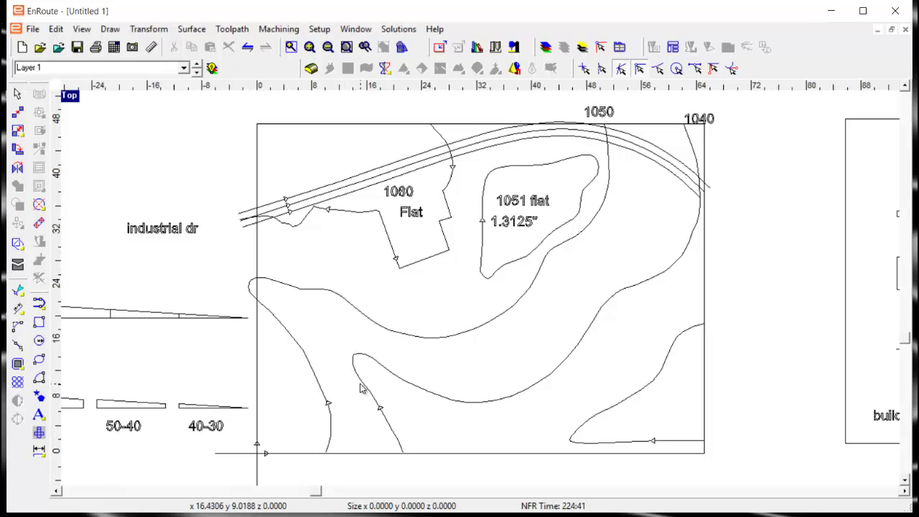
# - Examine the site map's contour lines and outer frame, and select the 50-40 slope profile to compare its size with the contours
pyautogui.scroll(-1, 322, 372)
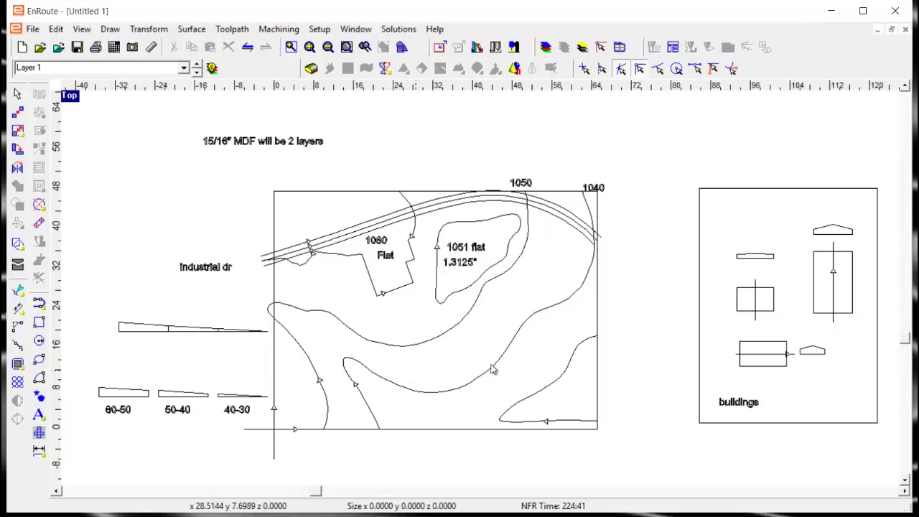
pyautogui.scroll(1, 570, 373)
pyautogui.scroll(-1, 544, 353)
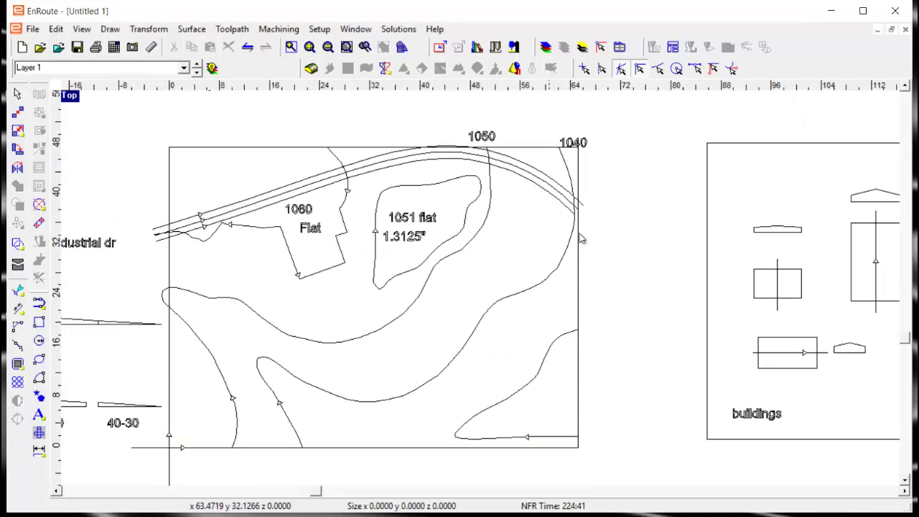
pyautogui.click(579, 276)
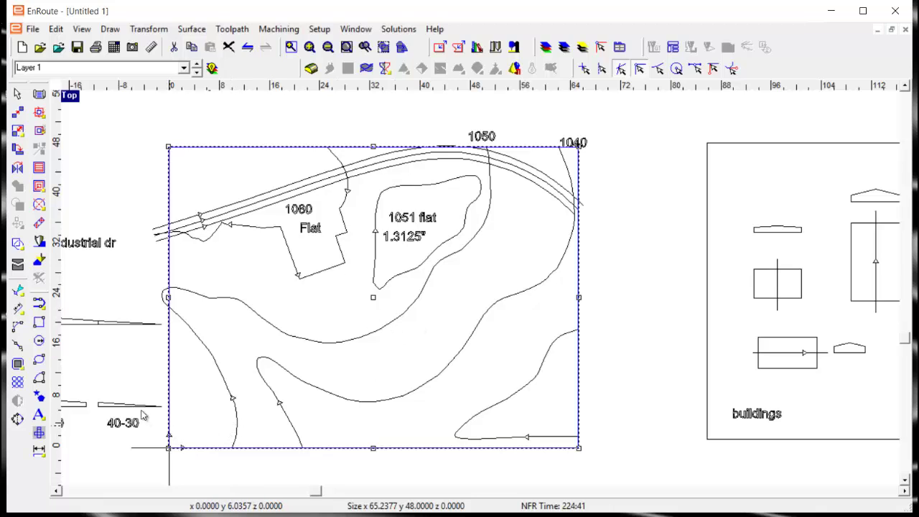
pyautogui.click(91, 331)
pyautogui.moveTo(79, 404); pyautogui.dragTo(139, 365)
pyautogui.scroll(-2, 138, 365)
pyautogui.scroll(3, 168, 341)
pyautogui.scroll(-1, 431, 318)
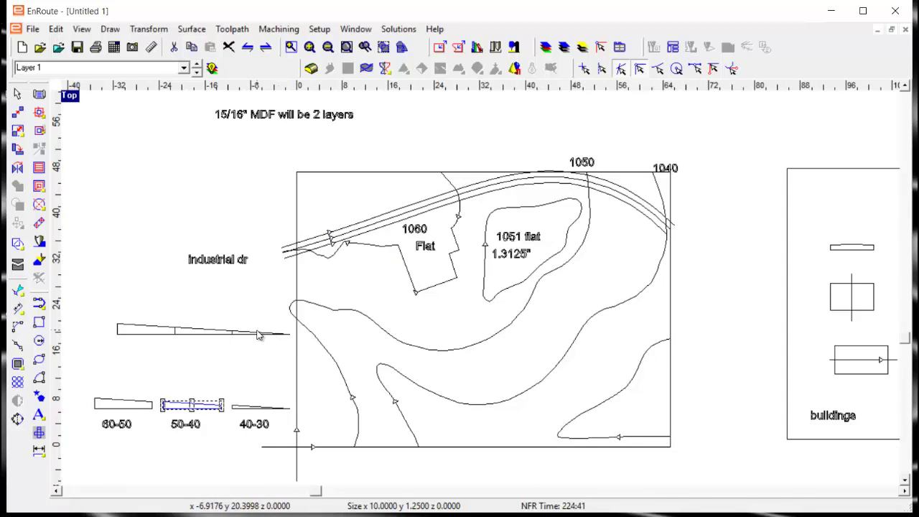
pyautogui.scroll(2, 259, 336)
pyautogui.scroll(-3, 244, 334)
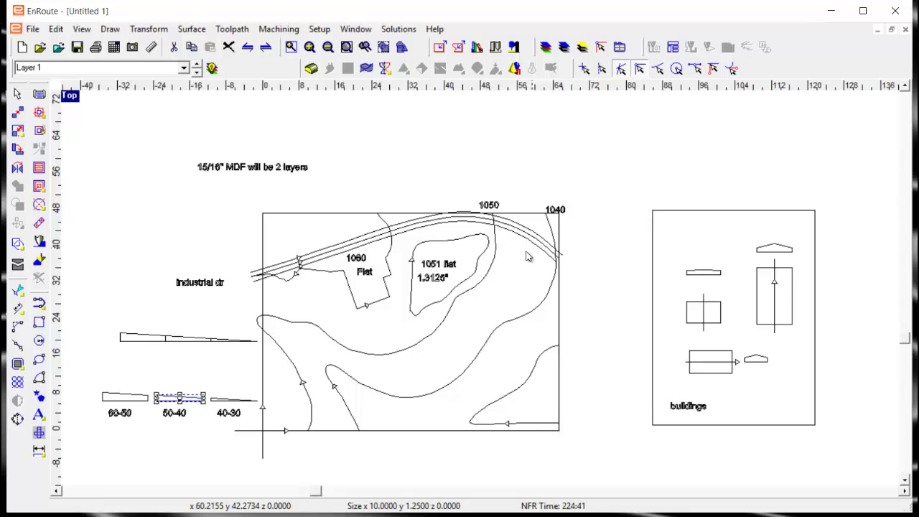
# - Examine the lower-right contour and the outer frame around the site map
pyautogui.click(528, 386)
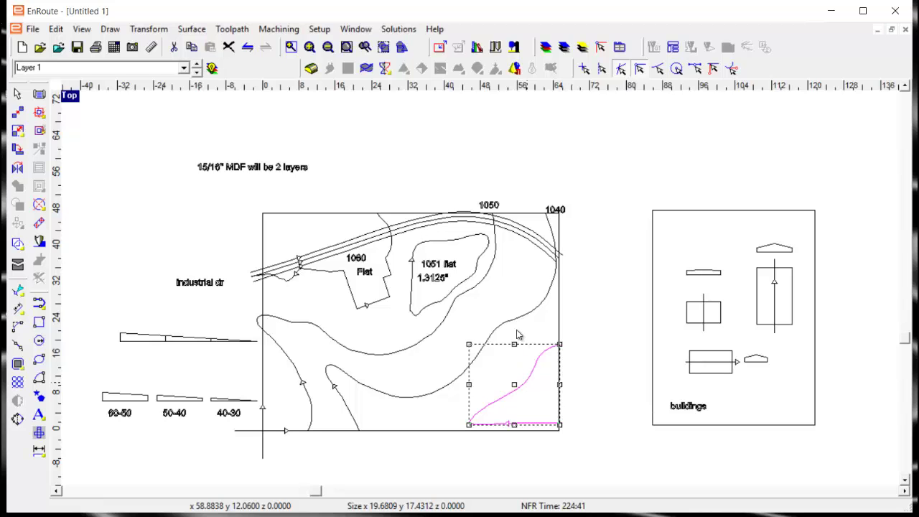
pyautogui.scroll(1, 352, 295)
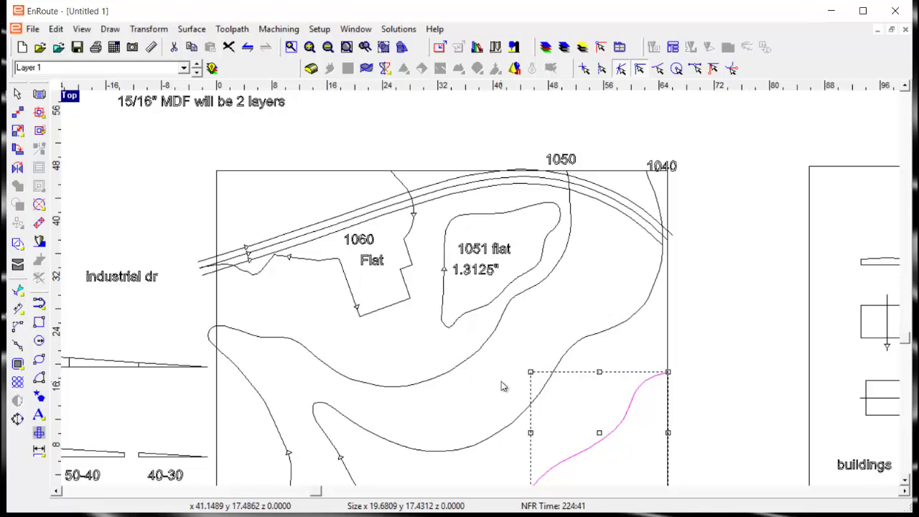
pyautogui.scroll(-3, 498, 355)
pyautogui.scroll(2, 472, 419)
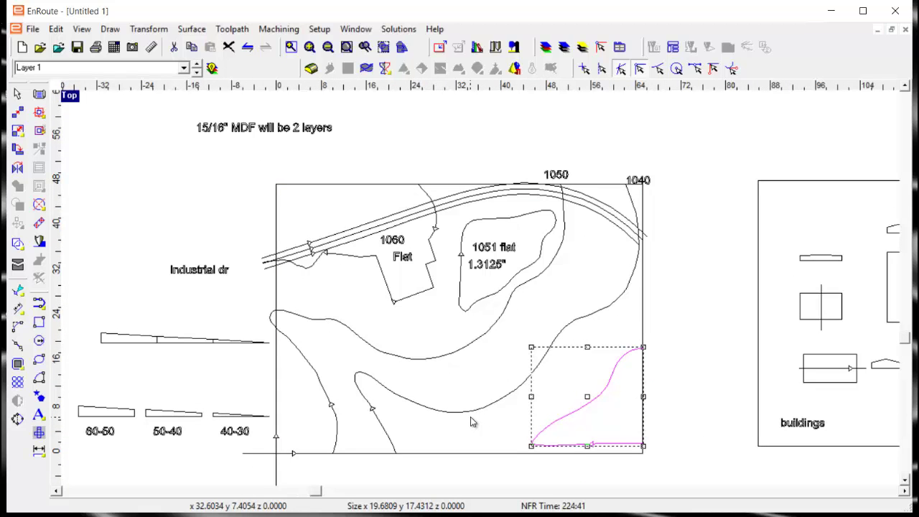
pyautogui.scroll(-1, 462, 425)
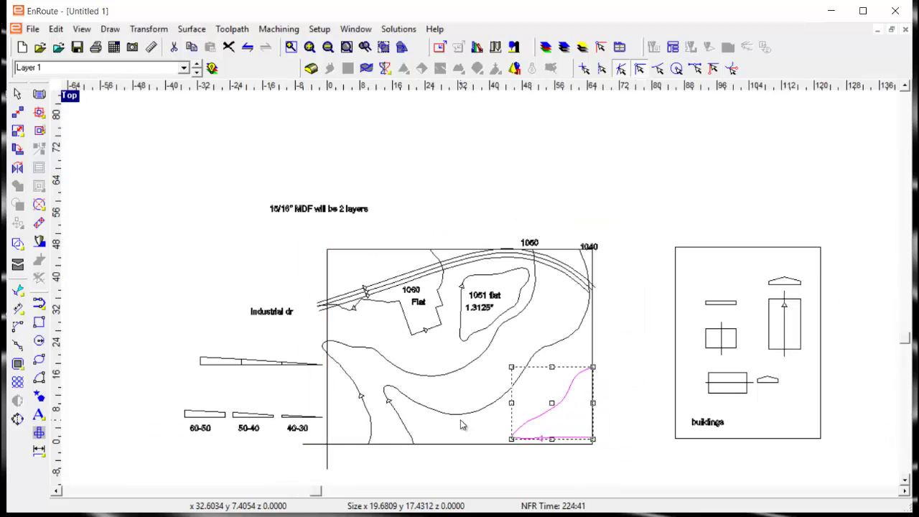
pyautogui.scroll(1, 495, 388)
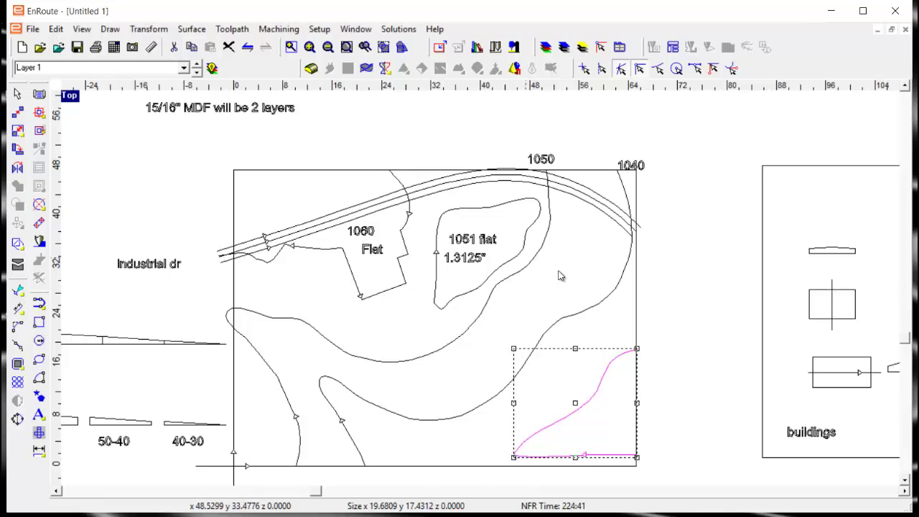
pyautogui.click(641, 318)
pyautogui.click(638, 316)
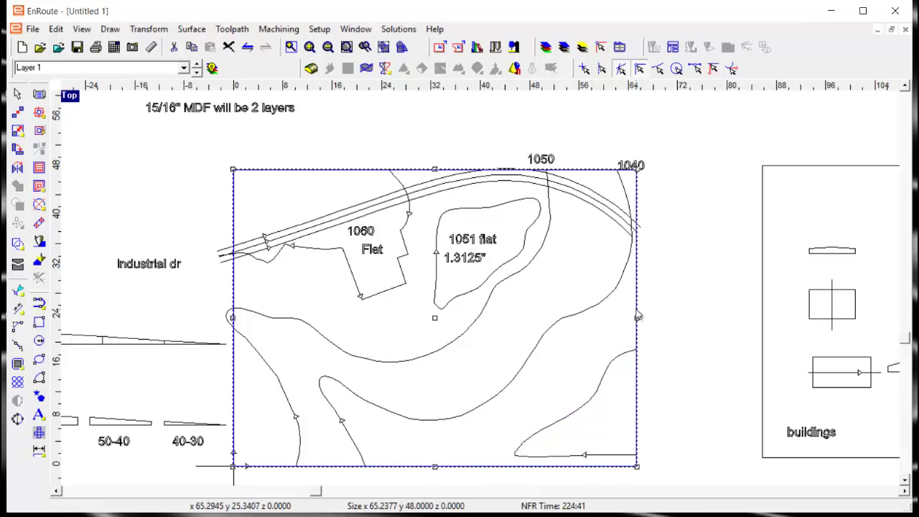
pyautogui.scroll(-3, 410, 387)
pyautogui.scroll(3, 475, 407)
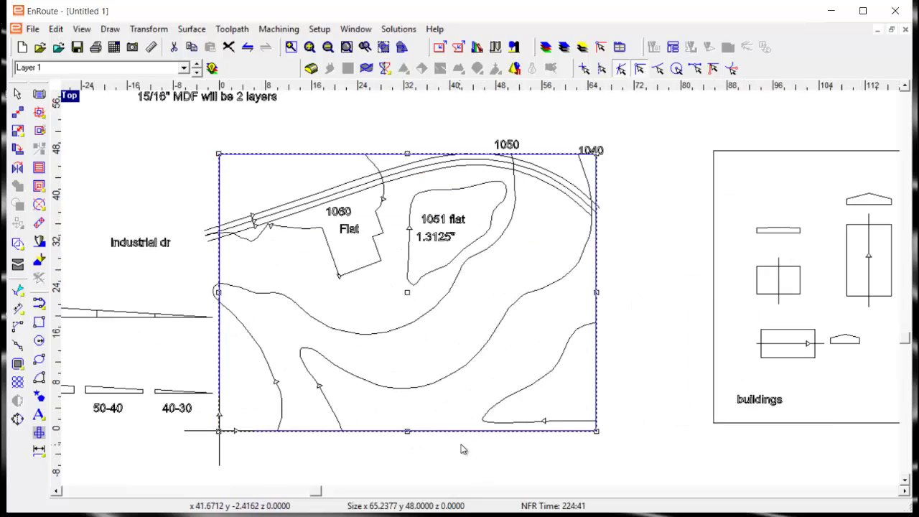
# - Edit the points of the lower-right contour: remove those along its lower edge and pull its end point below the frame
pyautogui.click(505, 424)
pyautogui.scroll(3, 587, 434)
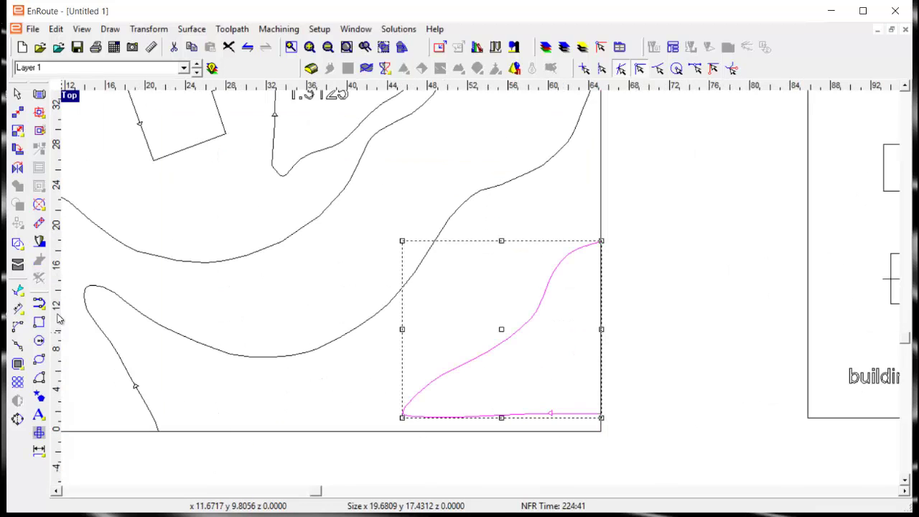
pyautogui.click(19, 294)
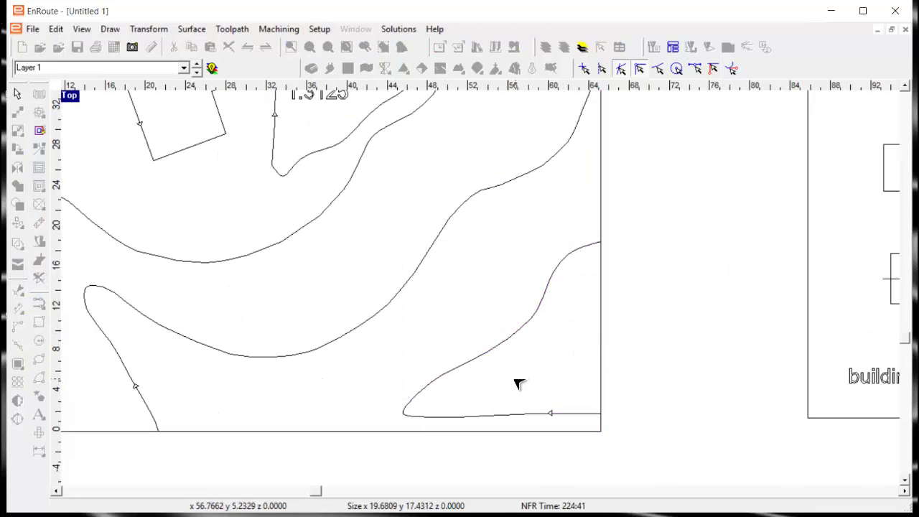
pyautogui.moveTo(657, 424); pyautogui.dragTo(528, 413)
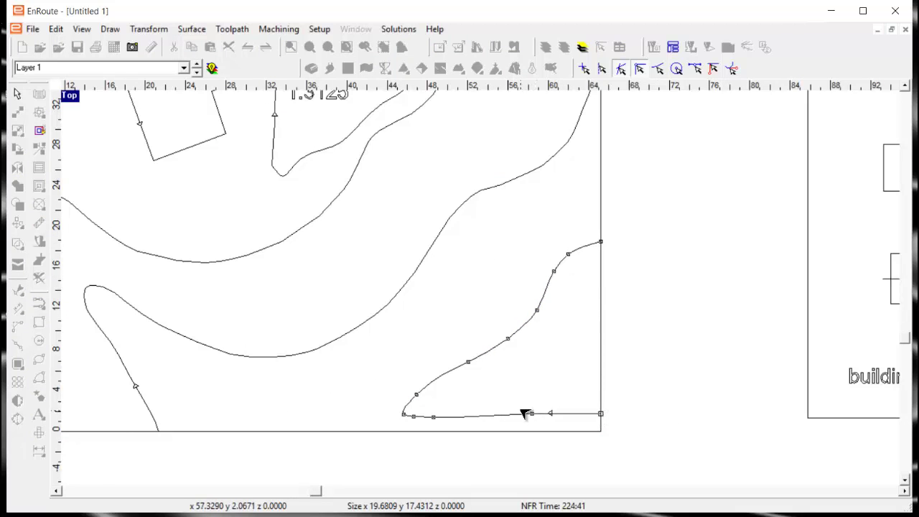
pyautogui.click(476, 415)
pyautogui.moveTo(415, 412); pyautogui.dragTo(359, 478)
pyautogui.press('Delete')
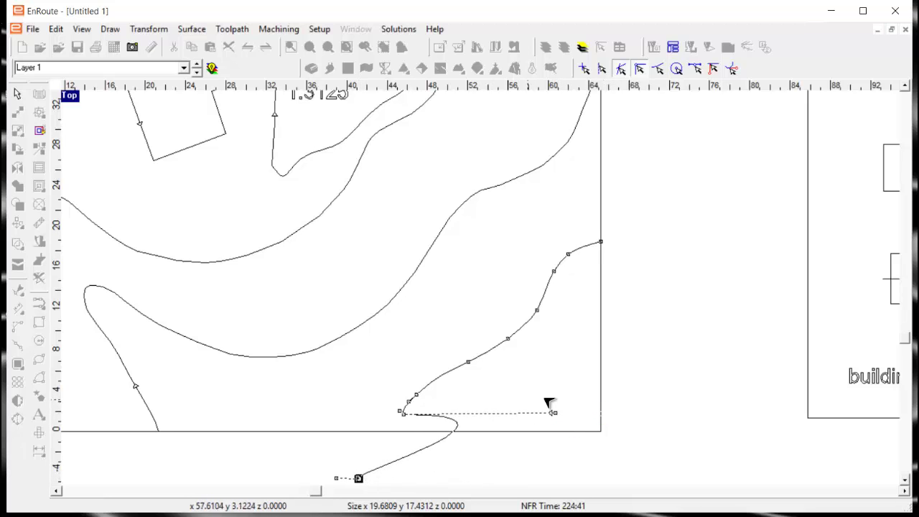
# - Reshape the lower-right contour's bottom bend with its curve handles so it runs diagonally down across the frame's lower edge
pyautogui.moveTo(560, 413); pyautogui.dragTo(364, 437)
pyautogui.scroll(-3, 406, 372)
pyautogui.scroll(2, 385, 408)
pyautogui.moveTo(361, 390); pyautogui.dragTo(433, 426)
pyautogui.scroll(3, 402, 357)
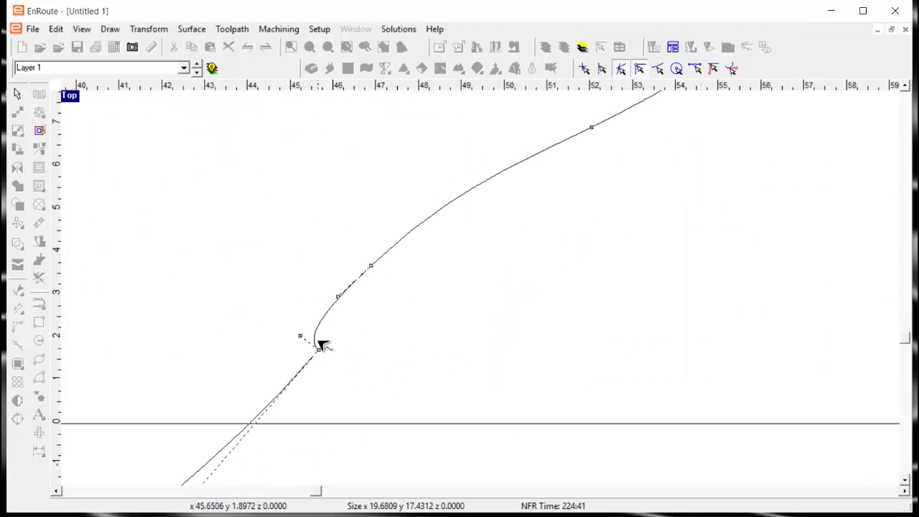
pyautogui.moveTo(308, 338); pyautogui.dragTo(335, 322)
pyautogui.scroll(-2, 330, 324)
pyautogui.scroll(-2, 330, 324)
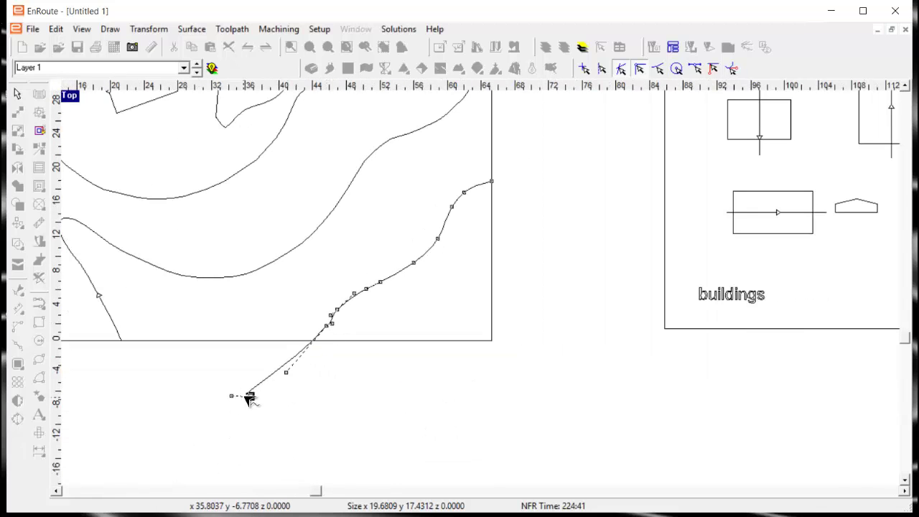
# - Move the contour's lower end point further left and adjust its handles and bend point so the tail lies below the frame
pyautogui.moveTo(248, 396); pyautogui.dragTo(208, 398)
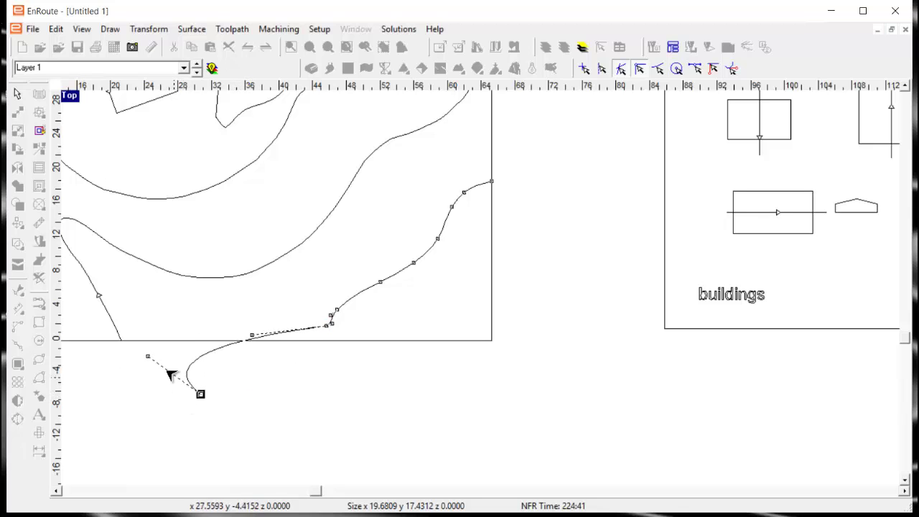
pyautogui.moveTo(151, 359); pyautogui.dragTo(177, 315)
pyautogui.moveTo(248, 336); pyautogui.dragTo(207, 322)
pyautogui.scroll(2, 350, 321)
pyautogui.moveTo(302, 333); pyautogui.dragTo(277, 353)
pyautogui.scroll(-3, 307, 378)
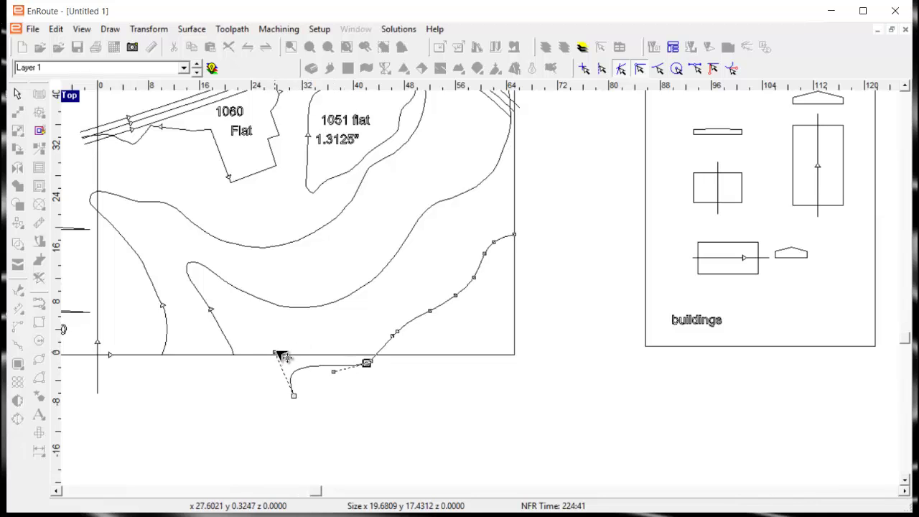
# - Extend the upper end of the lower-right contour diagonally past the frame's right edge
pyautogui.scroll(3, 514, 234)
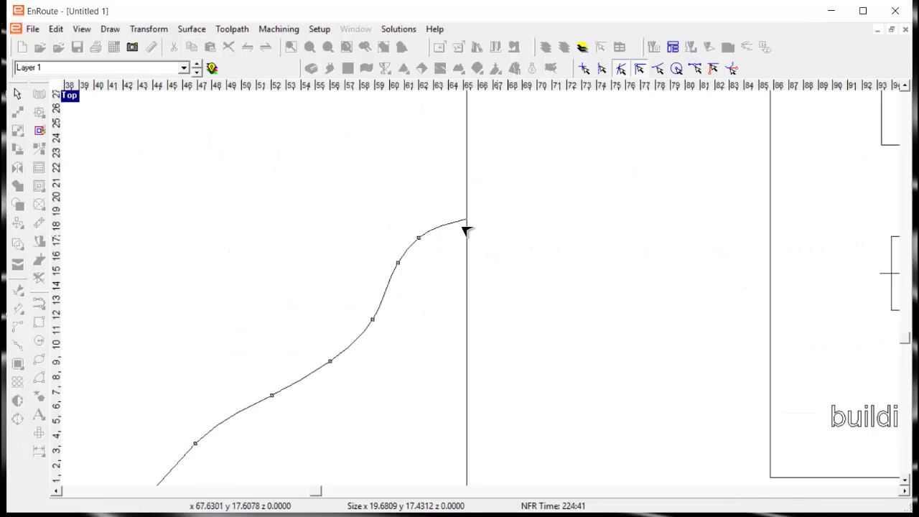
pyautogui.moveTo(469, 220)
pyautogui.mouseDown()
pyautogui.moveTo(548, 199)
pyautogui.moveTo(550, 187)
pyautogui.mouseUp()
pyautogui.scroll(-3, 518, 213)
pyautogui.scroll(-2, 520, 214)
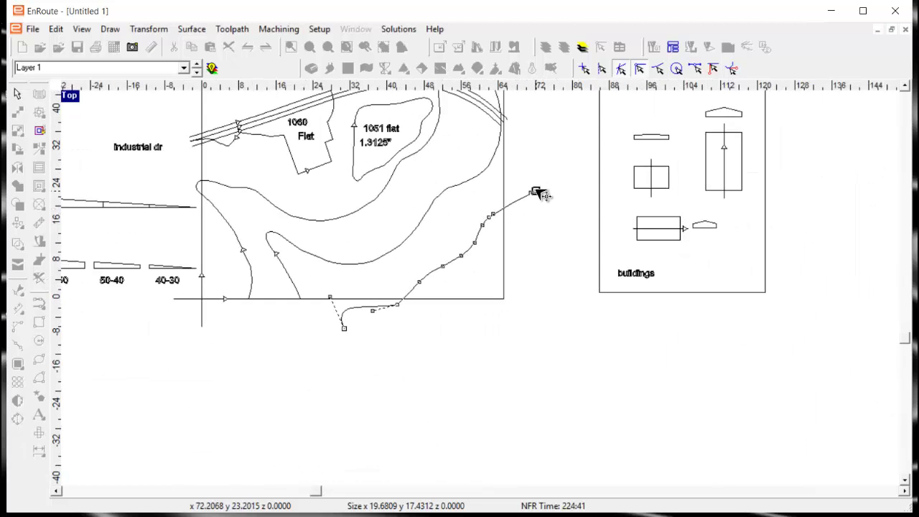
# - Shift the upper points of the 1040 contour outward and raise its topmost points so the line ends above the frame
pyautogui.scroll(-3, 410, 152)
pyautogui.scroll(6, 442, 121)
pyautogui.click(421, 146)
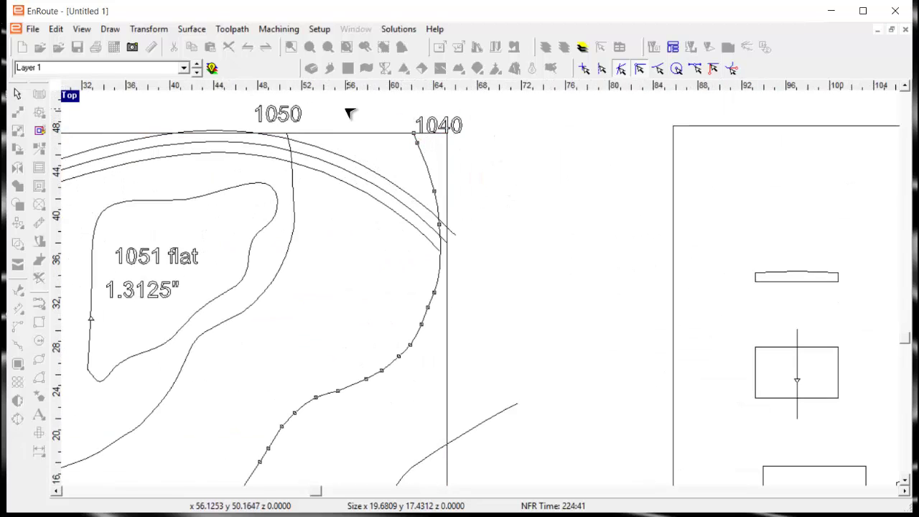
pyautogui.moveTo(368, 102); pyautogui.dragTo(478, 302)
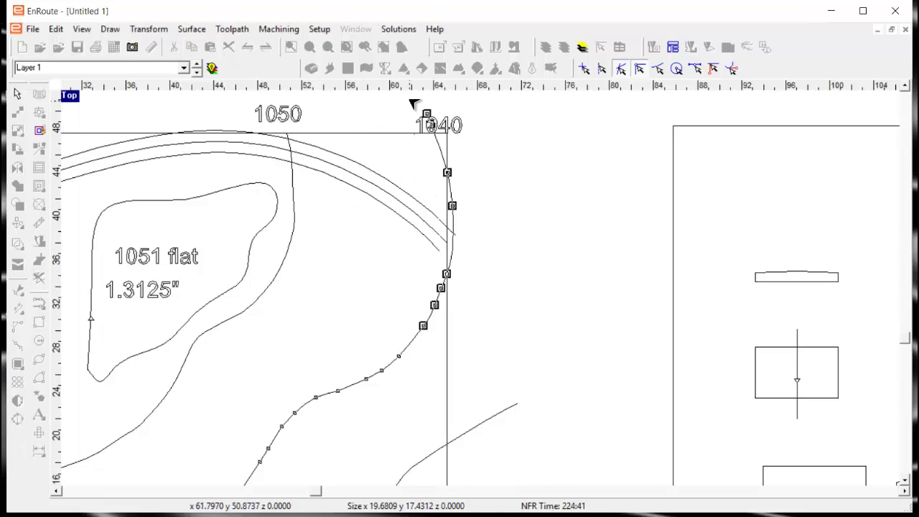
pyautogui.moveTo(410, 101); pyautogui.dragTo(486, 215)
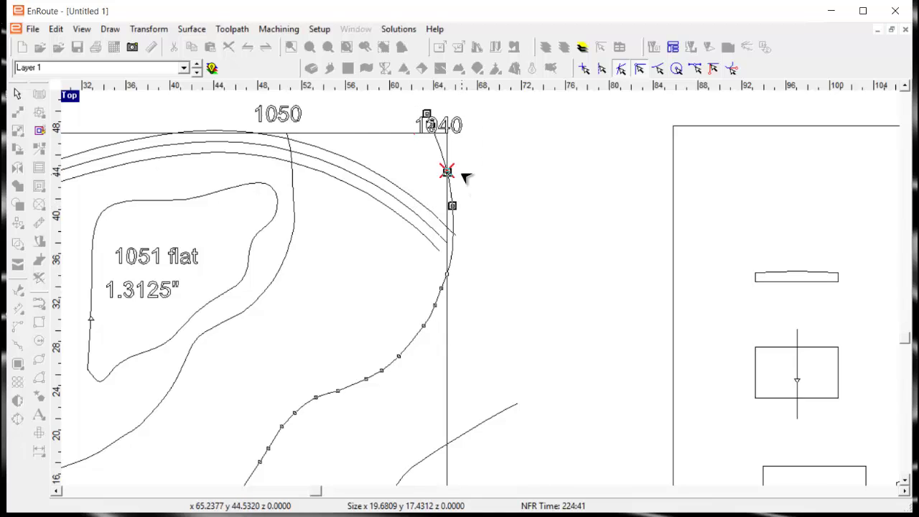
pyautogui.moveTo(451, 171); pyautogui.dragTo(458, 151)
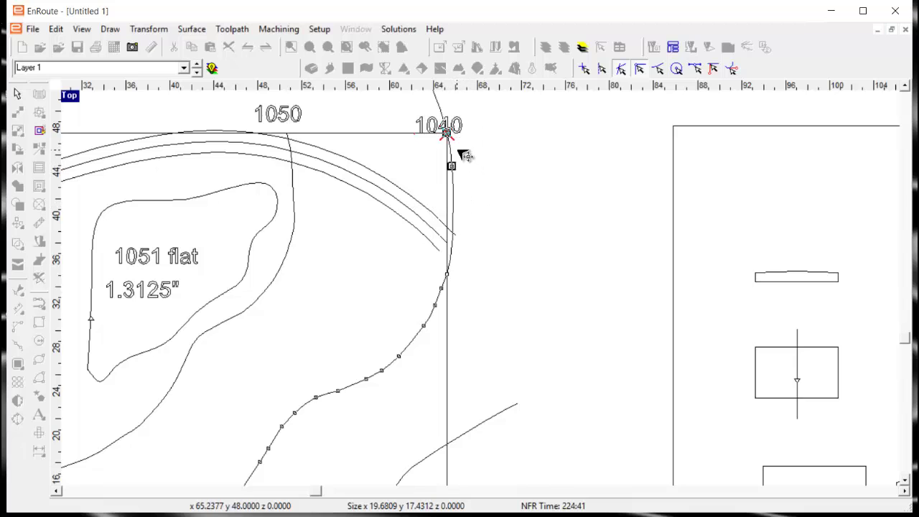
# - Extend the upper end of the 1050 contour above the frame's top edge and exit point editing
pyautogui.scroll(-2, 506, 237)
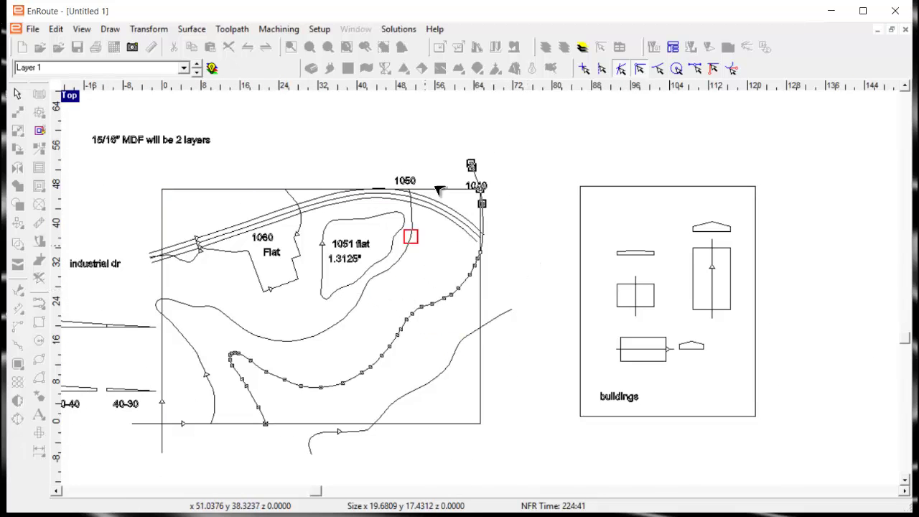
pyautogui.scroll(4, 444, 207)
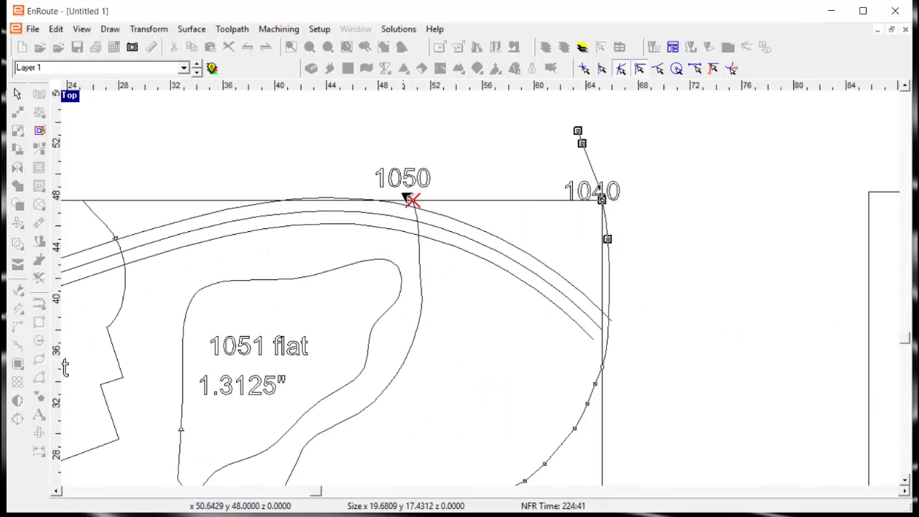
pyautogui.click(429, 286)
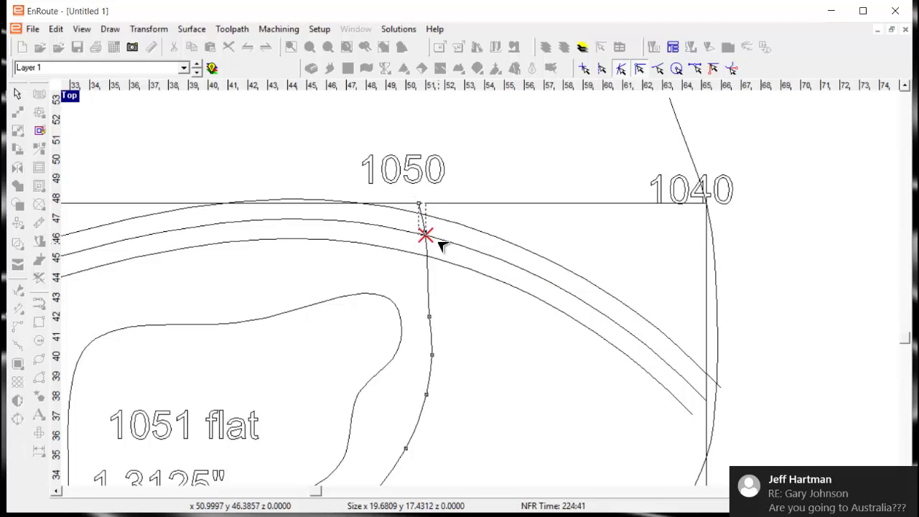
pyautogui.click(420, 202)
pyautogui.scroll(-6, 467, 208)
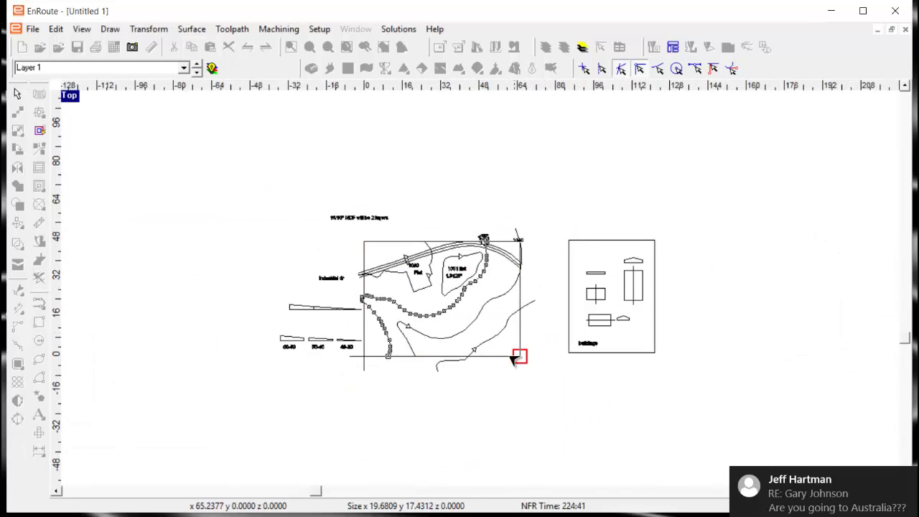
pyautogui.rightClick(537, 343)
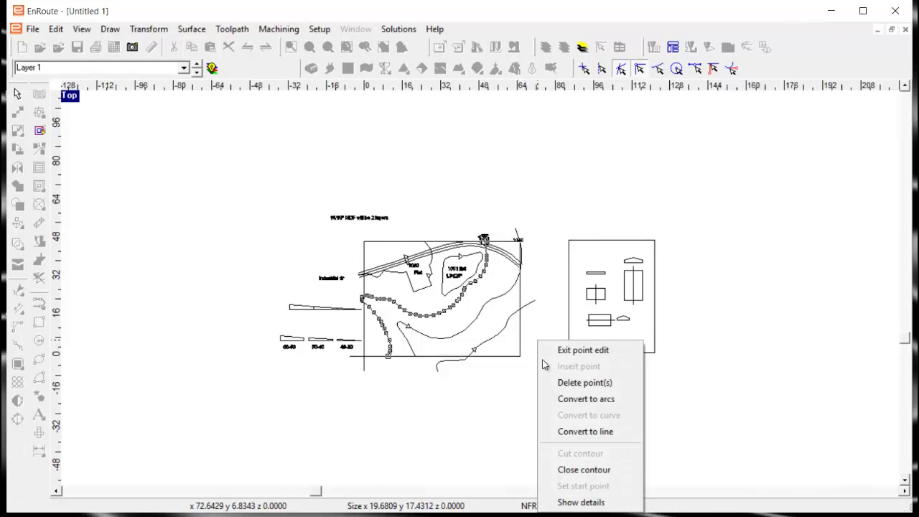
pyautogui.click(581, 350)
# - Place a copy of the extended lower-right contour about 14 units to the right and 9 units down, beyond the frame's corner
pyautogui.scroll(2, 507, 349)
pyautogui.click(485, 337)
pyautogui.moveTo(484, 335); pyautogui.dragTo(538, 377)
pyautogui.scroll(1, 560, 371)
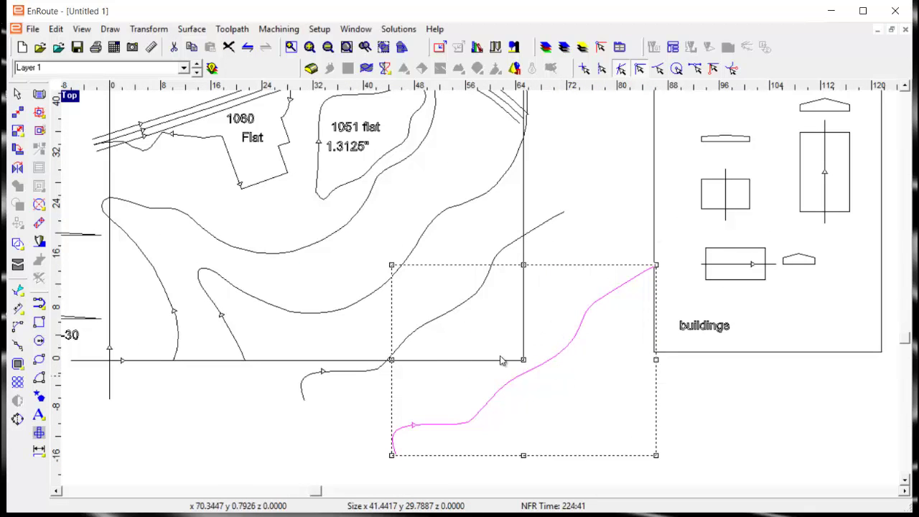
# - Merge the curved upper line, the angular outline and the wavy left line around the 1060 flat area into one contour
pyautogui.scroll(-2, 506, 310)
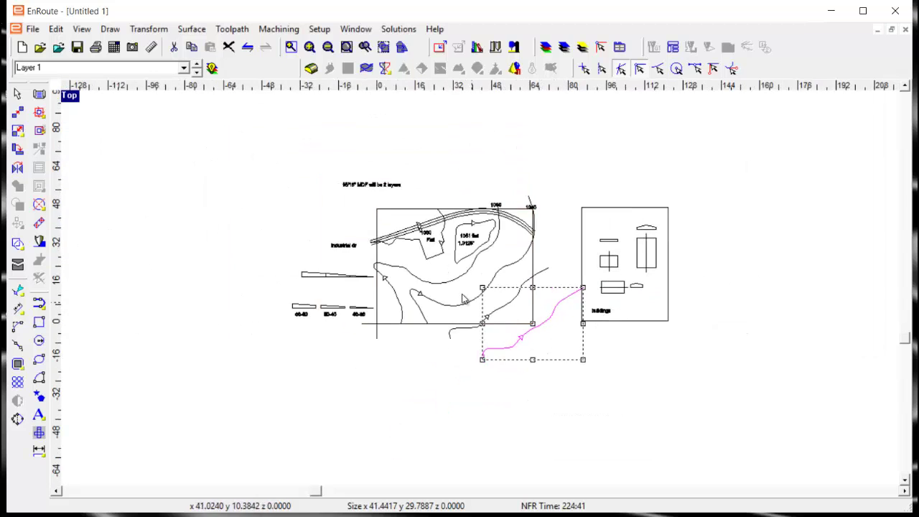
pyautogui.scroll(1, 517, 301)
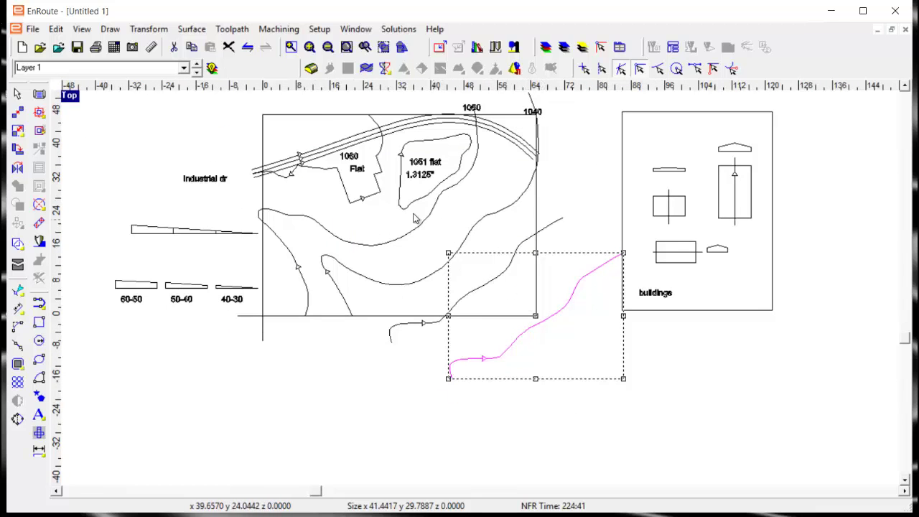
pyautogui.scroll(1, 414, 219)
pyautogui.scroll(-2, 412, 267)
pyautogui.scroll(2, 363, 213)
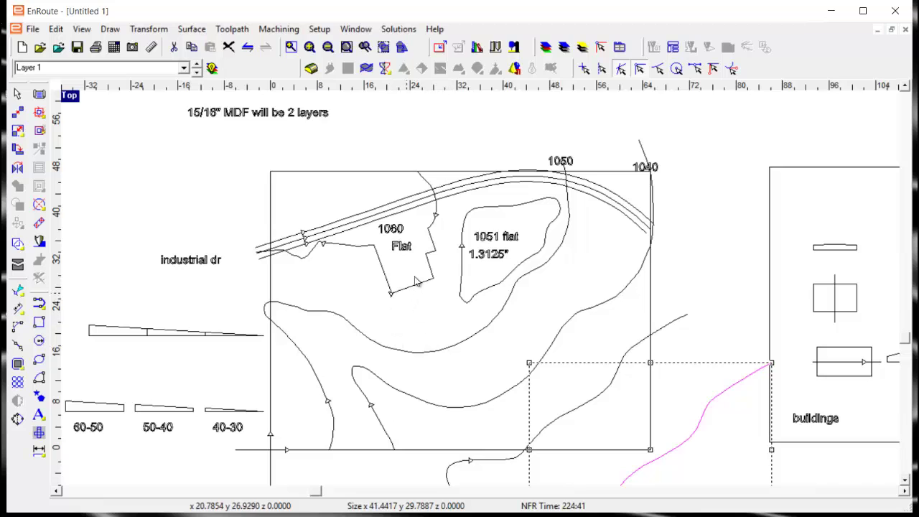
pyautogui.scroll(1, 450, 188)
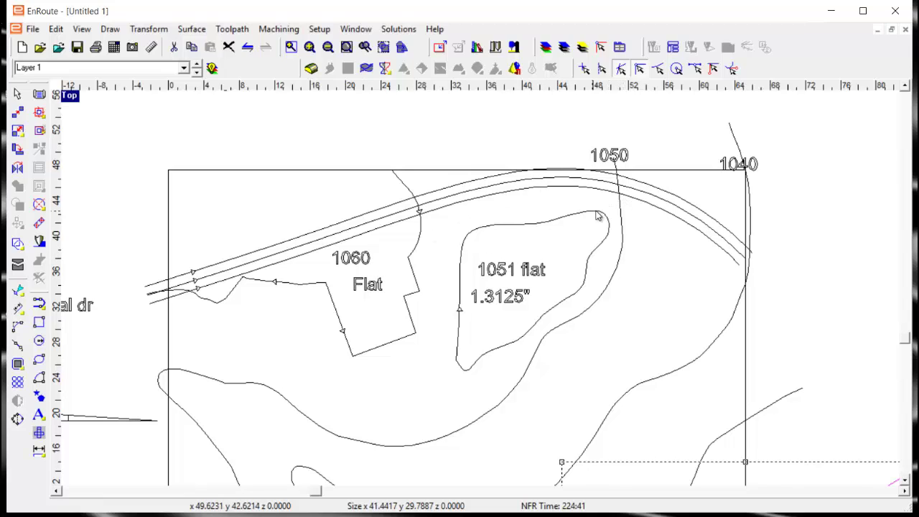
pyautogui.click(415, 261)
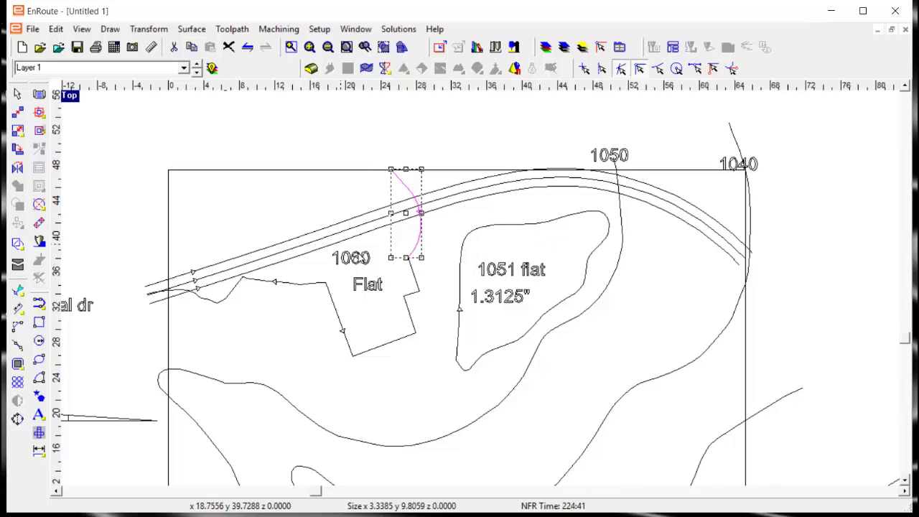
pyautogui.click(419, 291)
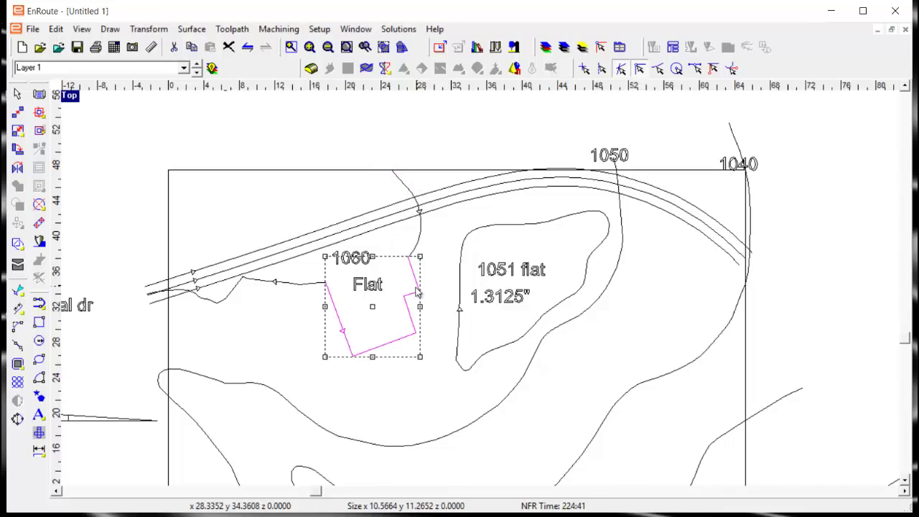
pyautogui.keyDown('shift'); pyautogui.click(420, 234); pyautogui.keyUp('shift')
pyautogui.keyDown('shift'); pyautogui.click(266, 285); pyautogui.keyUp('shift')
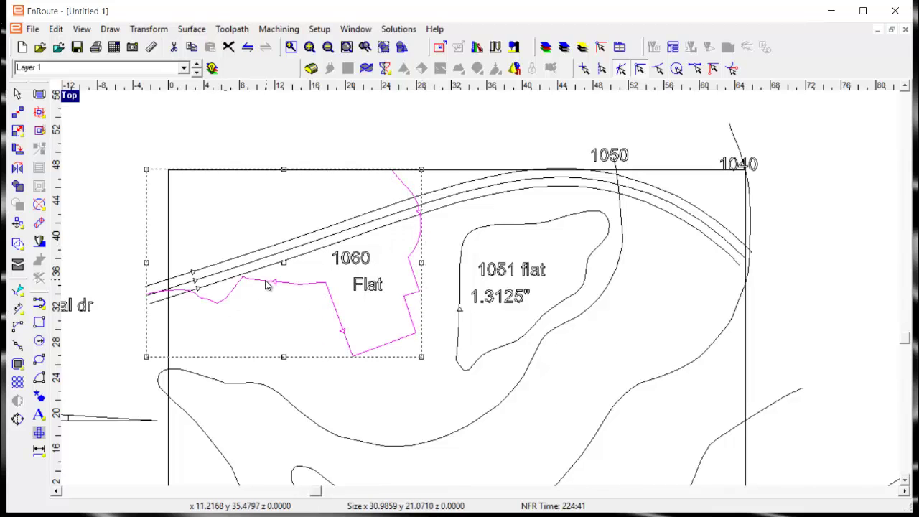
pyautogui.rightClick(265, 284)
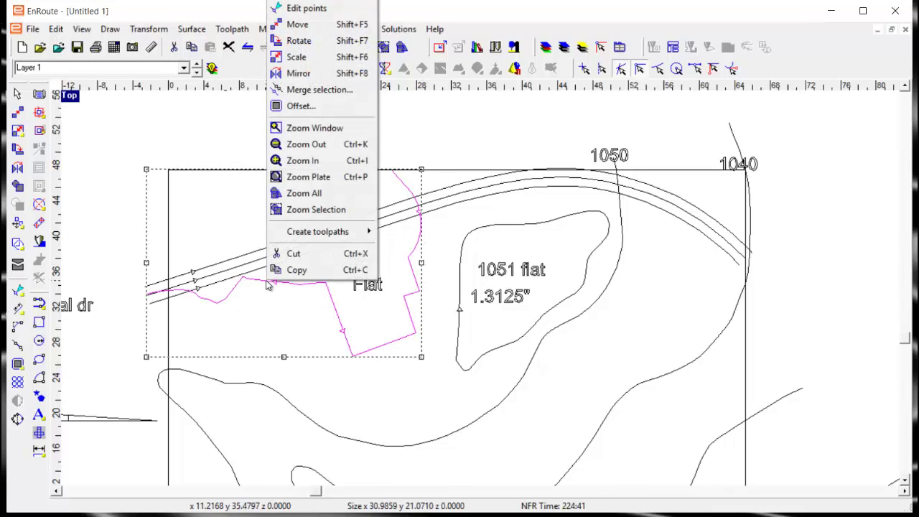
pyautogui.click(318, 91)
pyautogui.click(817, 84)
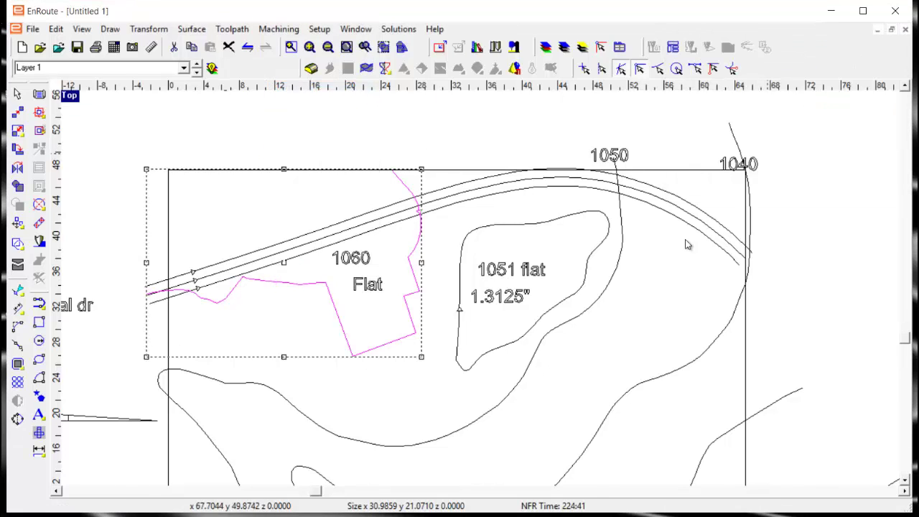
# - Cut the three parallel road lines that sweep across the upper part of the plate
pyautogui.scroll(3, 224, 374)
pyautogui.scroll(-3, 412, 331)
pyautogui.click(371, 211)
pyautogui.keyDown('shift'); pyautogui.click(373, 221); pyautogui.keyUp('shift')
pyautogui.keyDown('shift'); pyautogui.click(375, 230); pyautogui.keyUp('shift')
pyautogui.press('Delete')
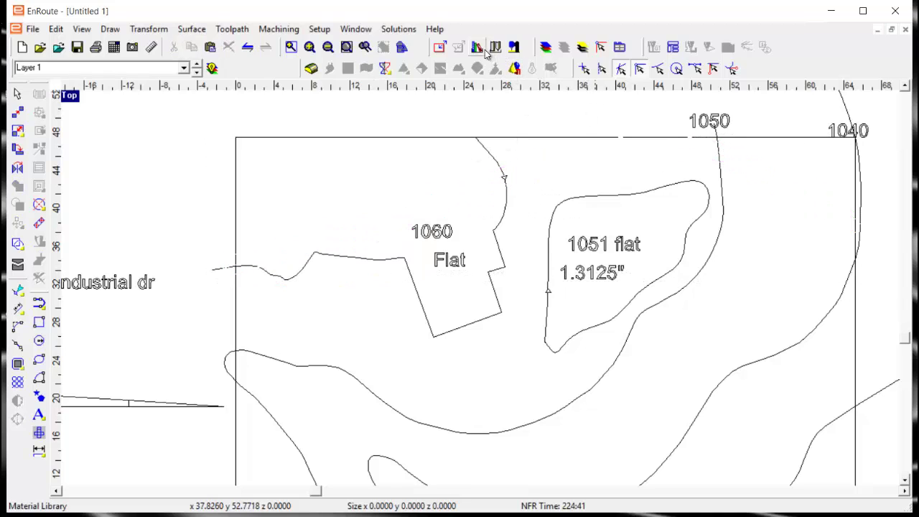
# - Make the empty Layer 1 the active layer and paste the three road lines onto it
pyautogui.click(546, 46)
pyautogui.click(621, 258)
pyautogui.click(610, 203)
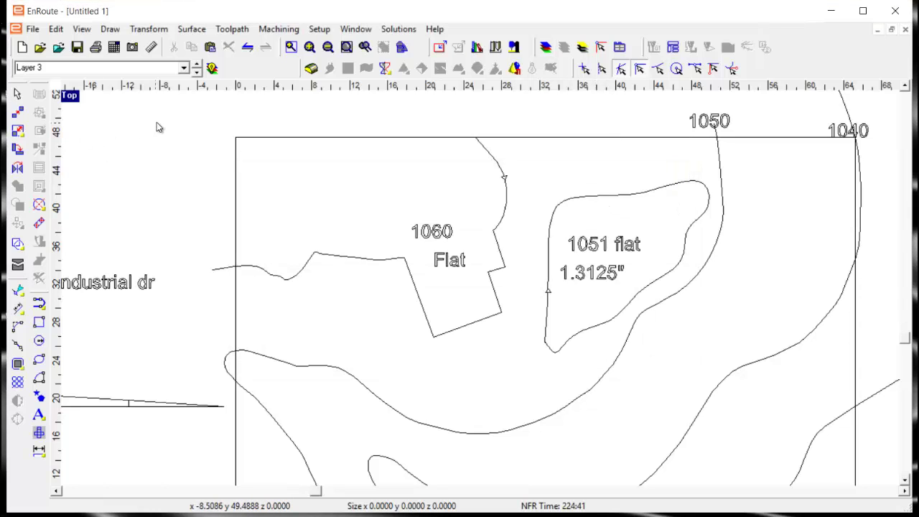
pyautogui.click(197, 72)
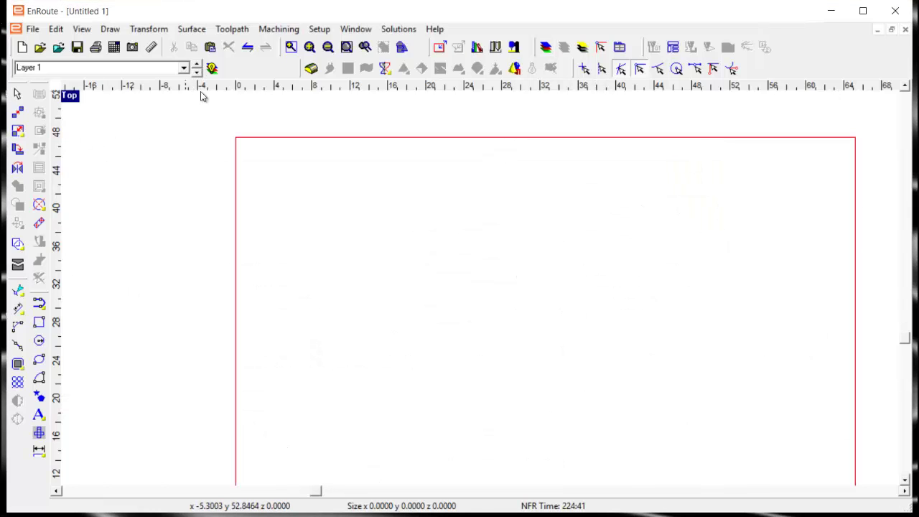
pyautogui.rightClick(299, 198)
pyautogui.click(320, 410)
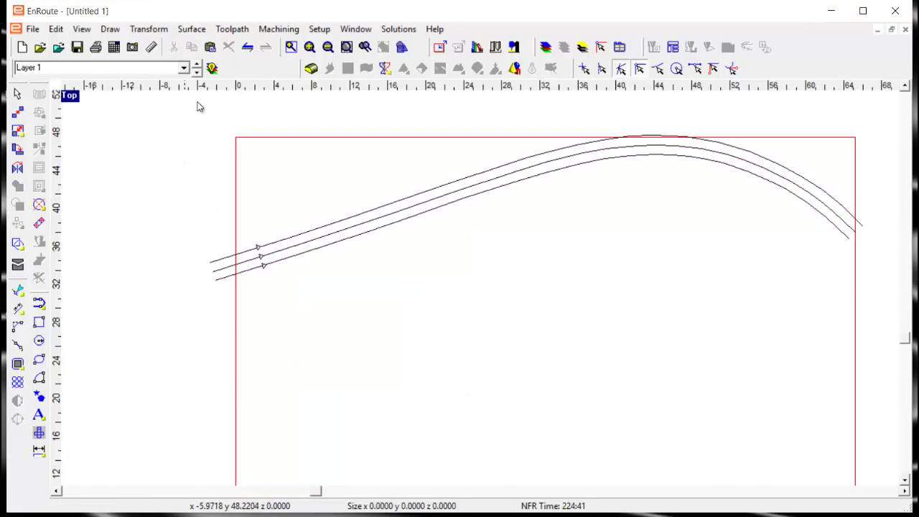
# - Return to layer 0 and select the merged 1060 contour
pyautogui.click(196, 72)
pyautogui.scroll(-2, 251, 219)
pyautogui.scroll(2, 318, 256)
pyautogui.click(361, 247)
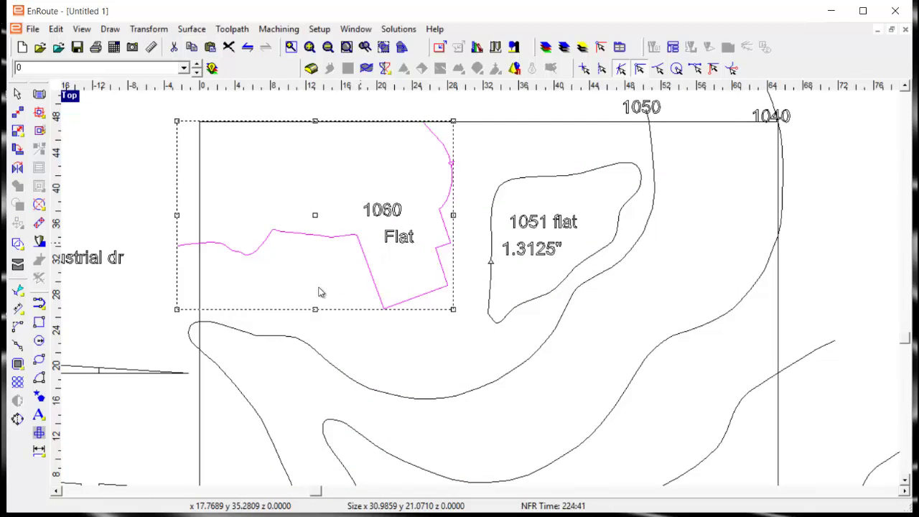
pyautogui.scroll(-1, 298, 283)
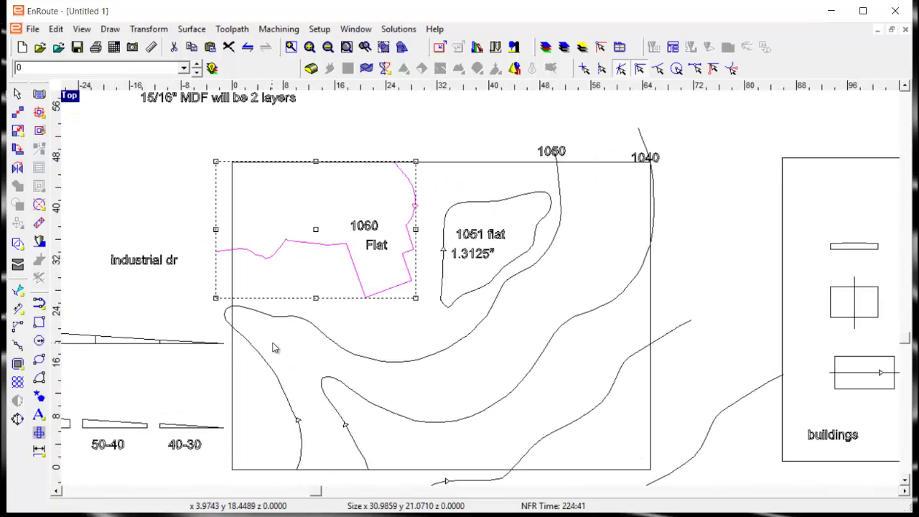
pyautogui.click(445, 230)
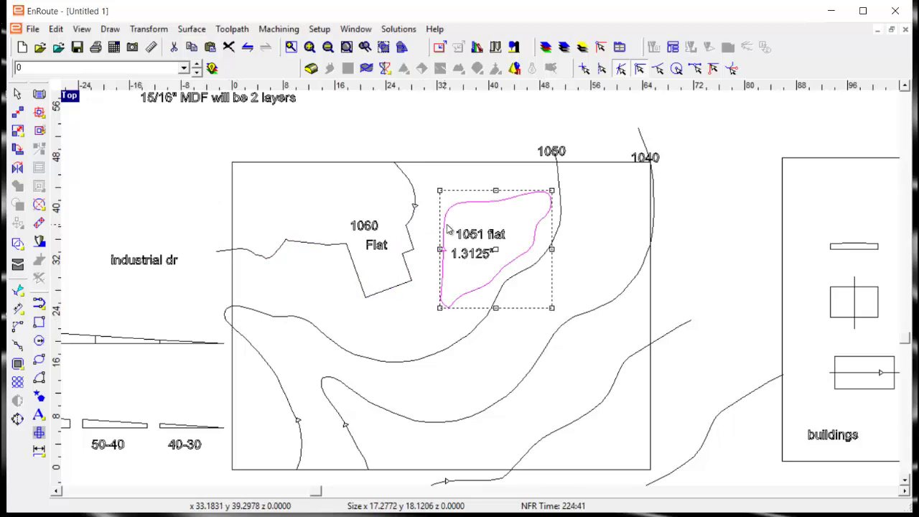
pyautogui.rightClick(445, 228)
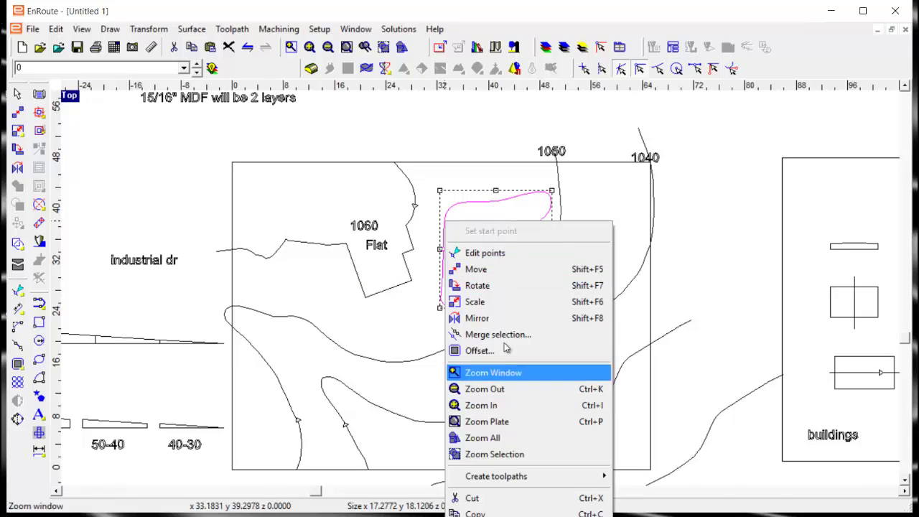
pyautogui.click(500, 335)
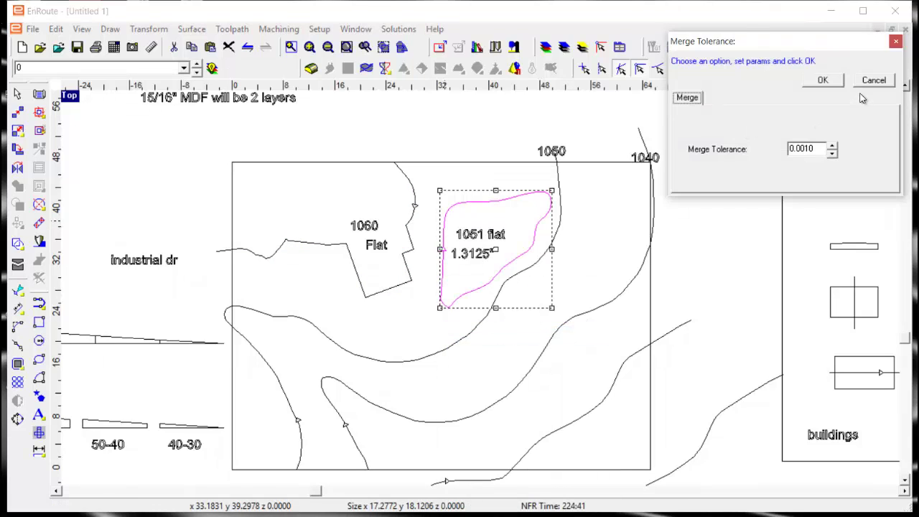
pyautogui.click(867, 83)
# - Slice the 1051 contour just above the crossing at its lower-left corner and delete the overhanging tail
pyautogui.scroll(2, 474, 277)
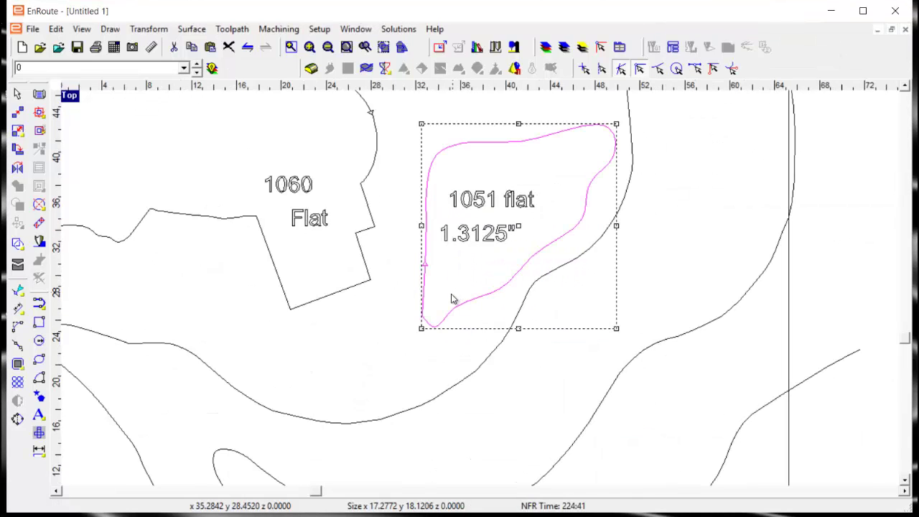
pyautogui.scroll(5, 431, 316)
pyautogui.scroll(4, 405, 308)
pyautogui.click(321, 286)
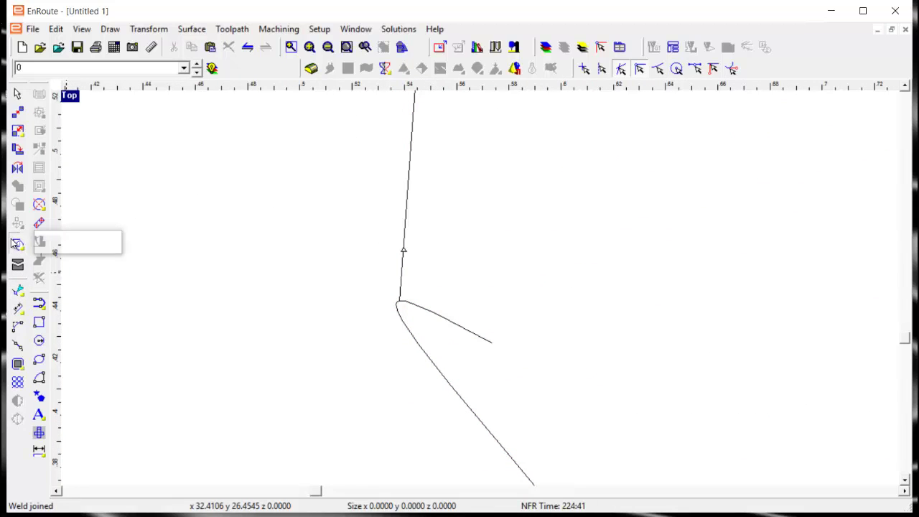
pyautogui.click(111, 244)
pyautogui.click(384, 281)
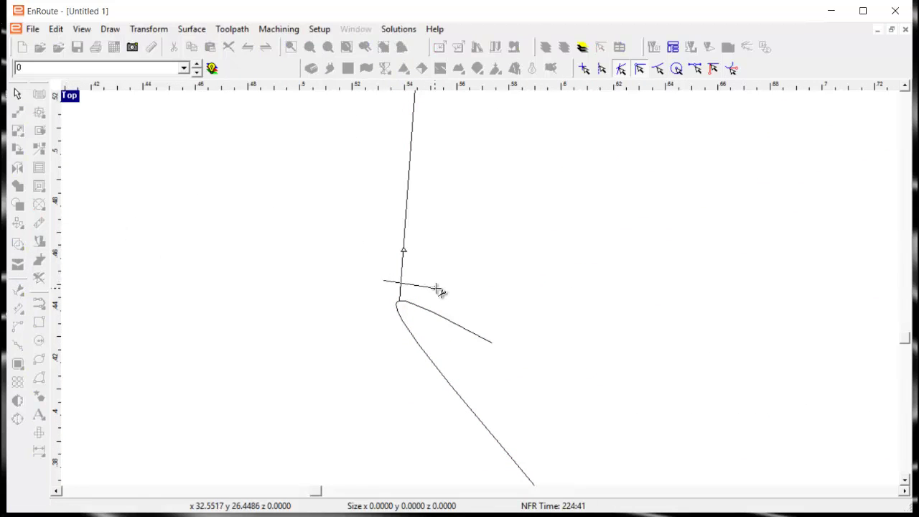
pyautogui.click(436, 288)
pyautogui.rightClick(318, 330)
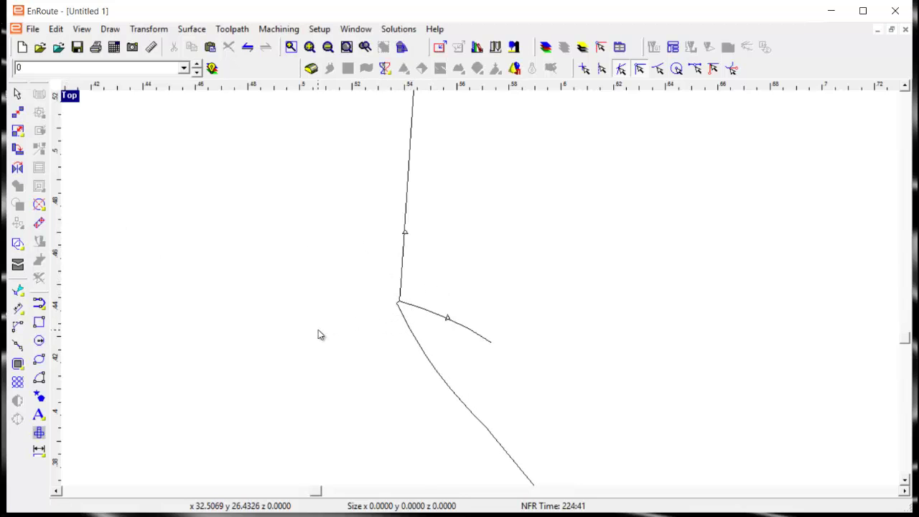
pyautogui.moveTo(357, 309); pyautogui.dragTo(550, 376)
pyautogui.press('Delete')
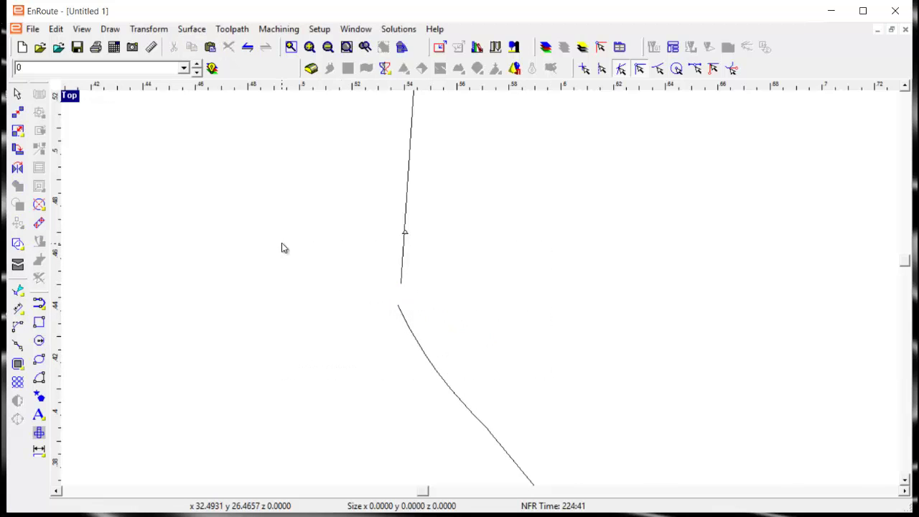
pyautogui.scroll(2, 404, 262)
pyautogui.click(18, 309)
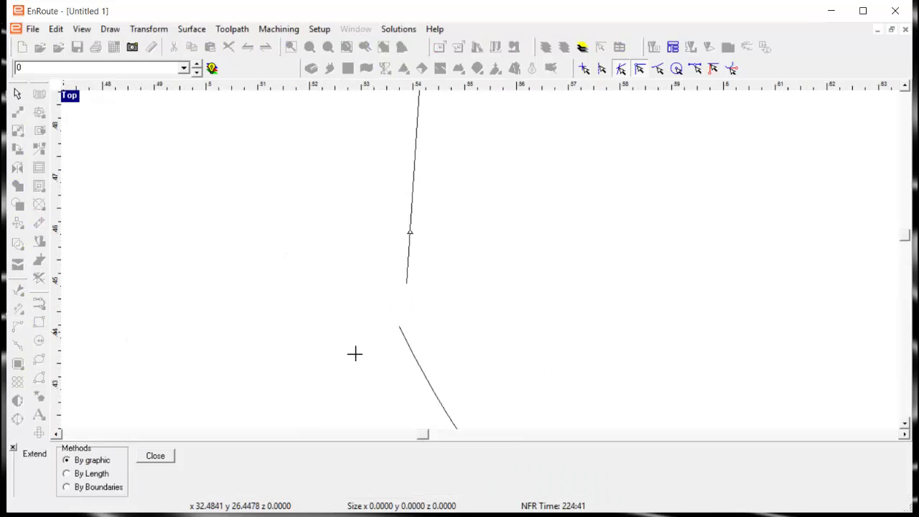
pyautogui.scroll(2, 408, 311)
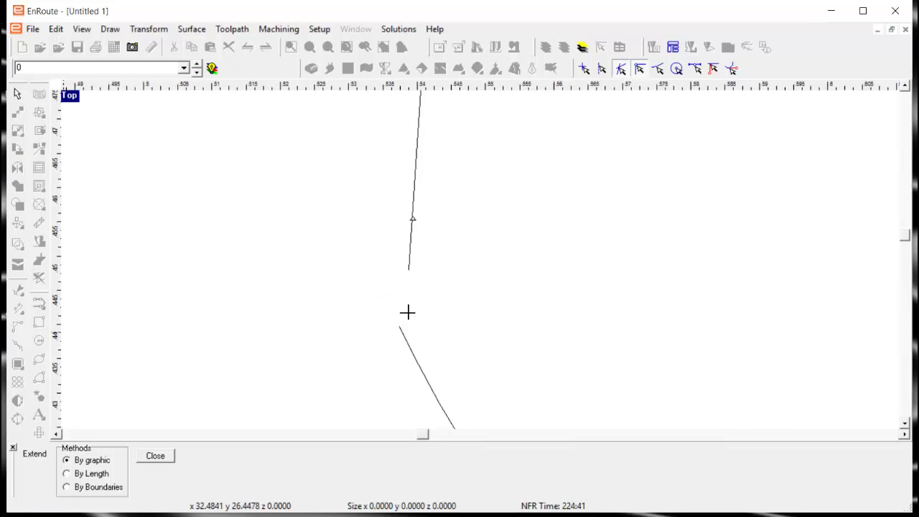
pyautogui.rightClick(450, 297)
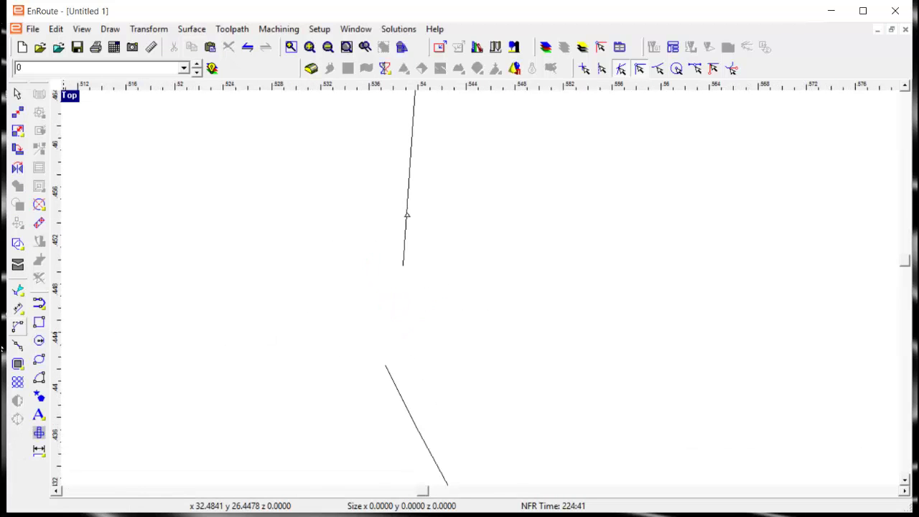
# - Join the two open ends of the 1051 contour across the gap at its lower-left corner
pyautogui.click(18, 344)
pyautogui.rightClick(446, 287)
pyautogui.scroll(-3, 323, 310)
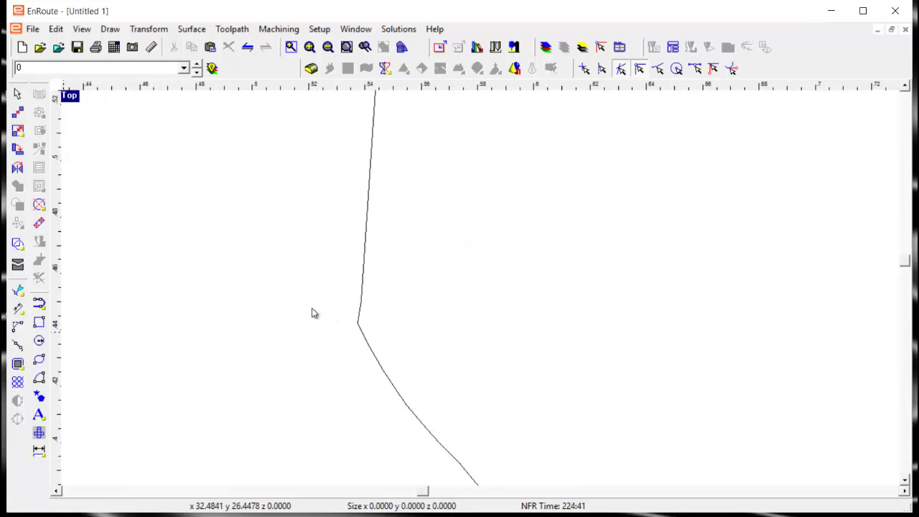
# - Smooth the newly joined lower-left corner of the 1051 contour and select the whole contour
pyautogui.click(15, 293)
pyautogui.rightClick(154, 272)
pyautogui.moveTo(19, 296); pyautogui.dragTo(102, 298)
pyautogui.click(355, 151)
pyautogui.click(385, 389)
pyautogui.click(386, 389)
pyautogui.rightClick(210, 328)
pyautogui.scroll(-6, 201, 287)
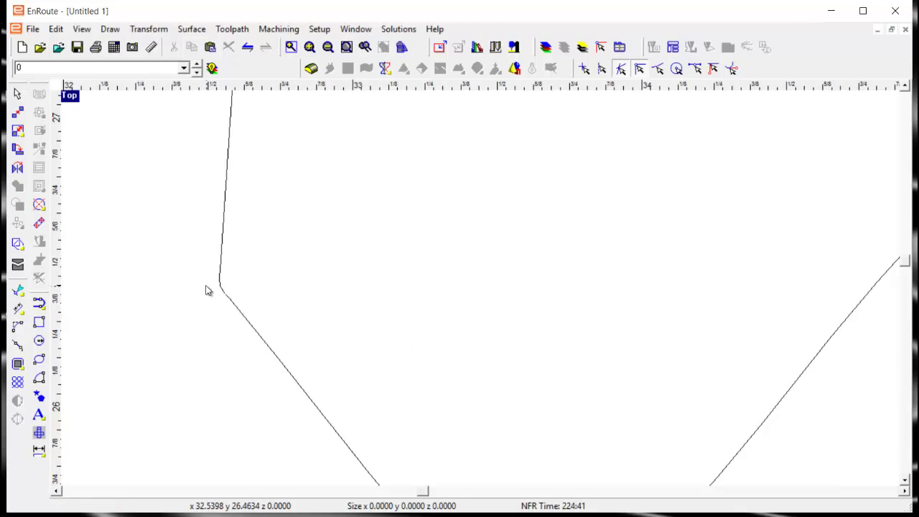
pyautogui.click(302, 314)
# - Extend the upper end of the 1060 contour about 1 unit above the frame's top edge and exit point editing
pyautogui.scroll(-2, 568, 308)
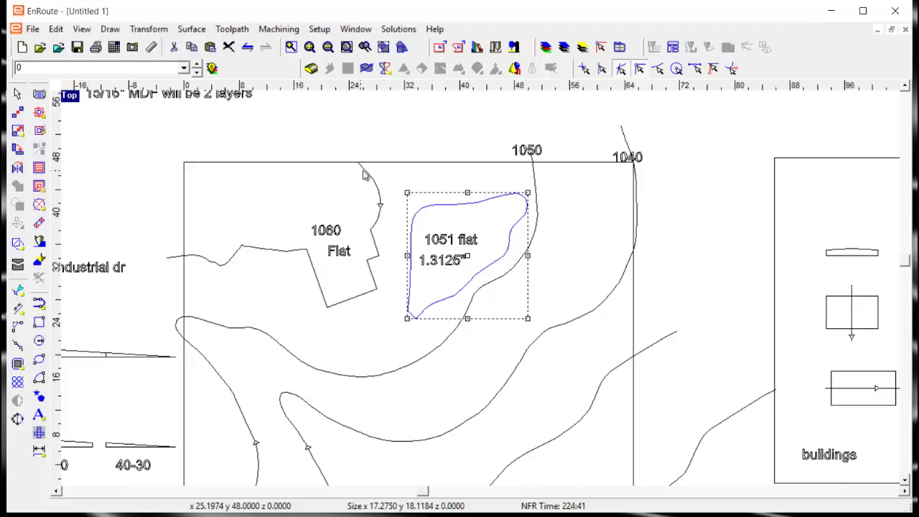
pyautogui.scroll(4, 362, 175)
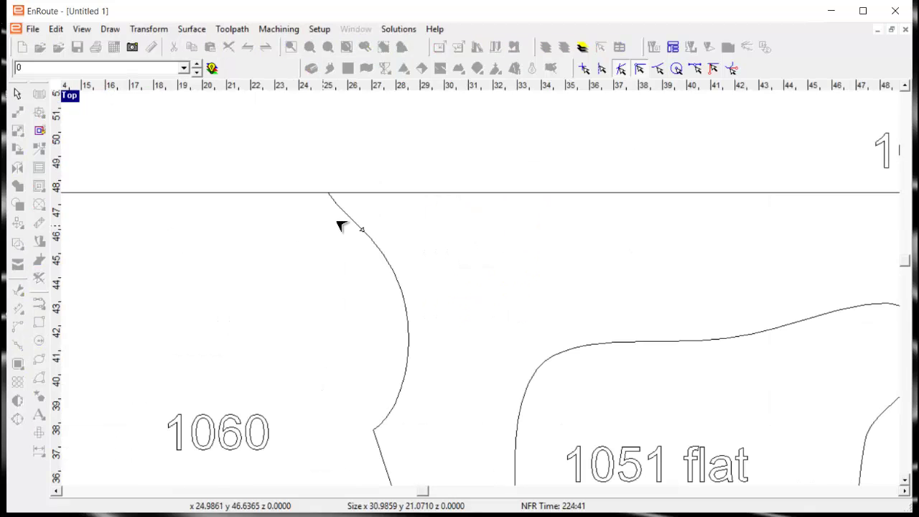
pyautogui.doubleClick(323, 197)
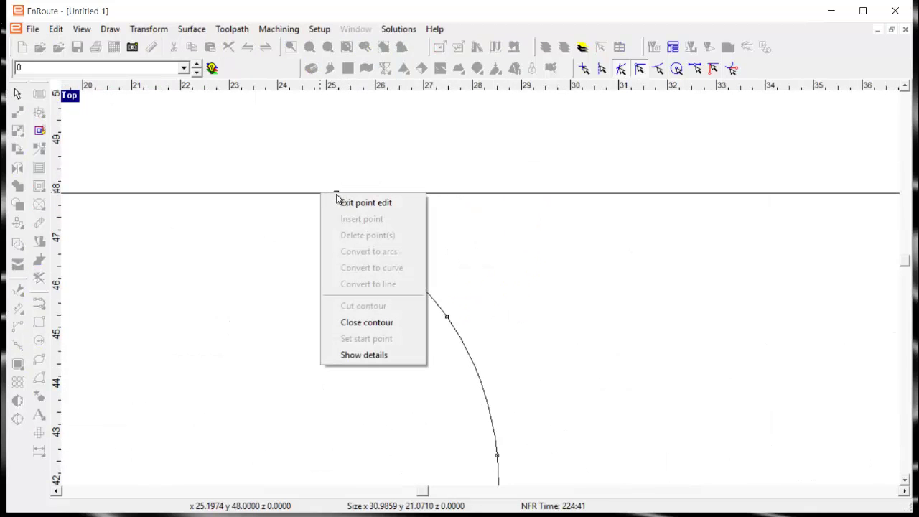
pyautogui.click(328, 179)
pyautogui.moveTo(335, 195); pyautogui.dragTo(323, 146)
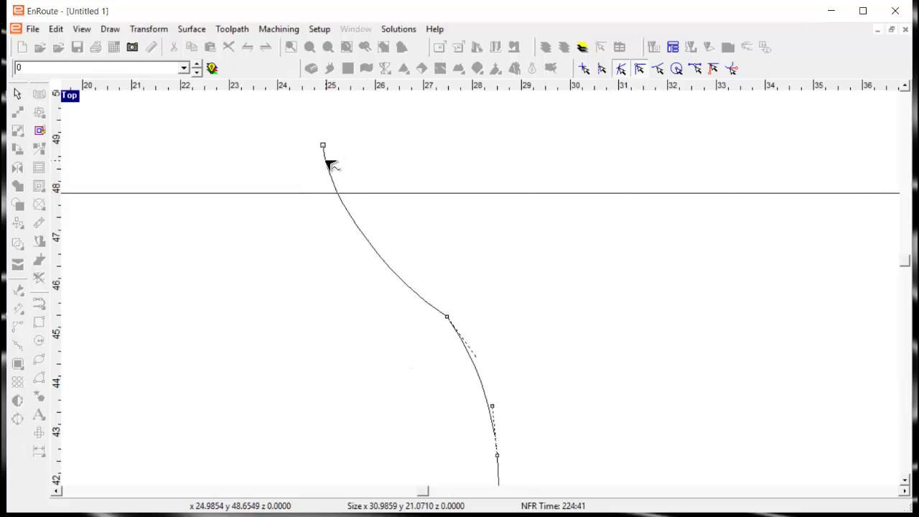
pyautogui.rightClick(410, 172)
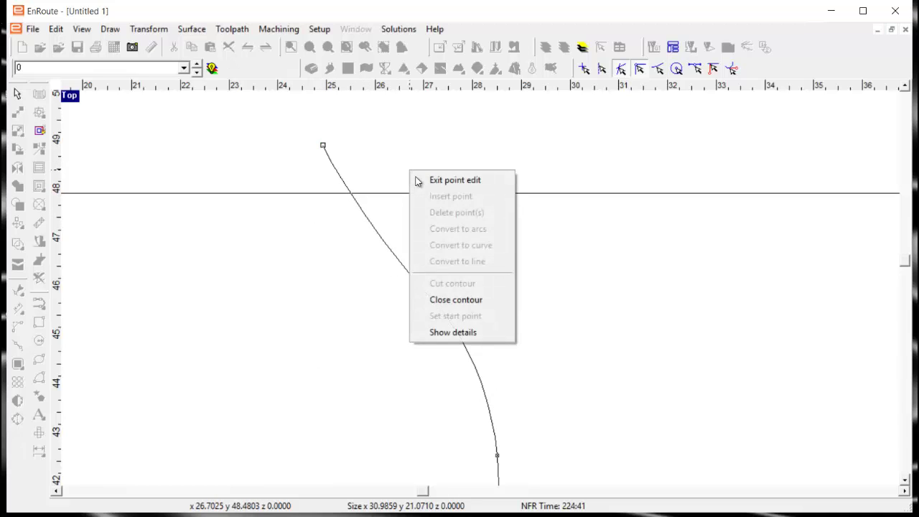
pyautogui.click(440, 181)
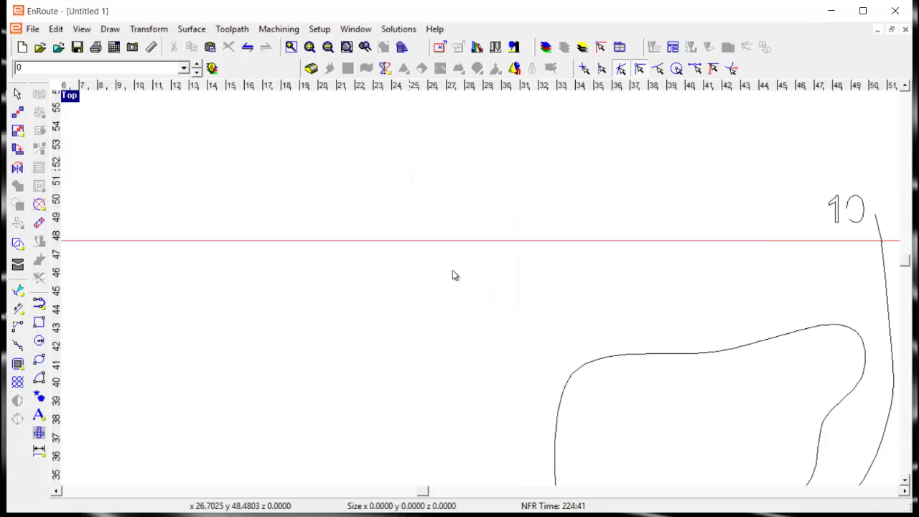
pyautogui.scroll(-2, 373, 231)
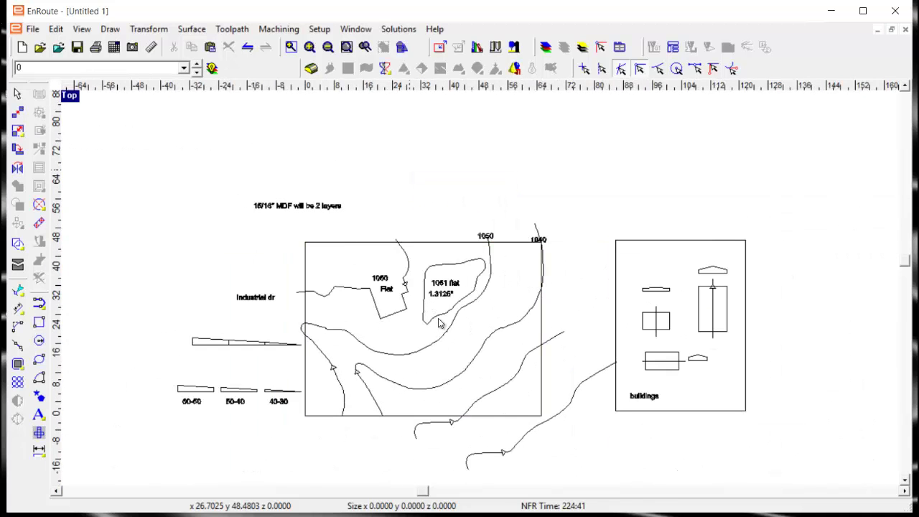
pyautogui.scroll(1, 527, 456)
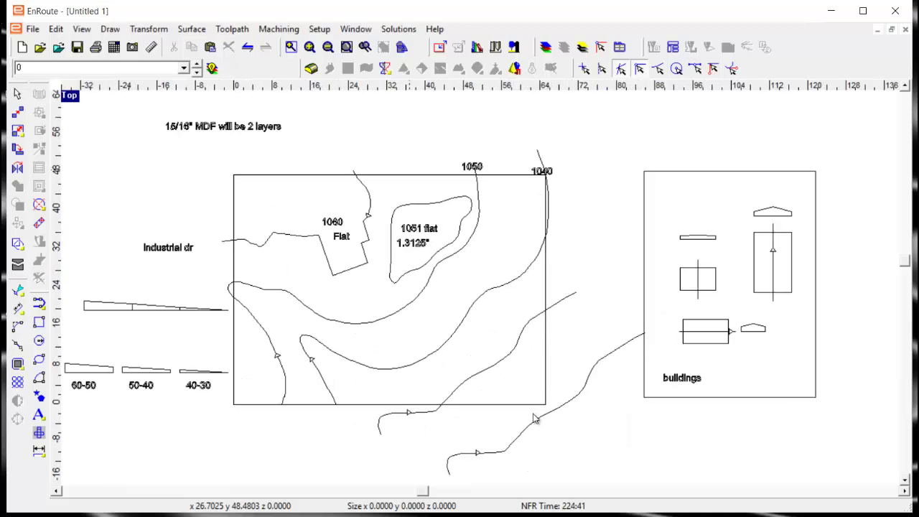
pyautogui.click(534, 419)
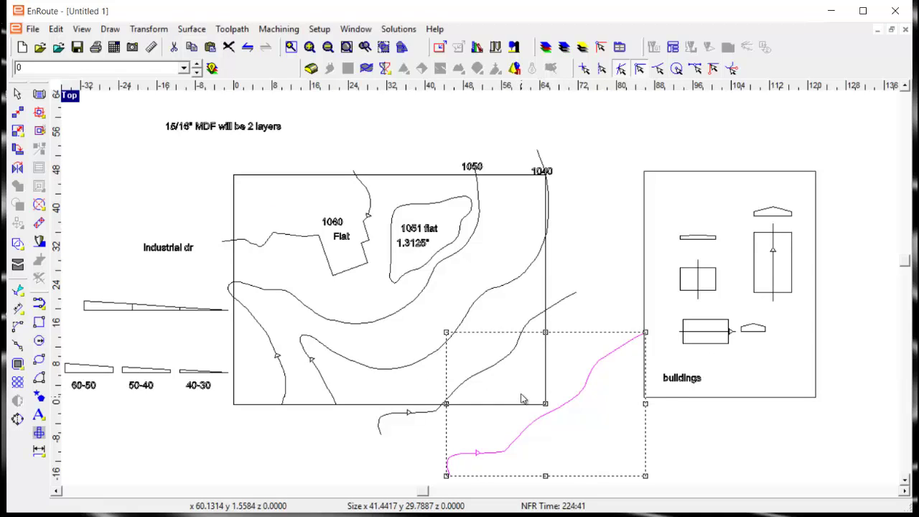
pyautogui.click(480, 343)
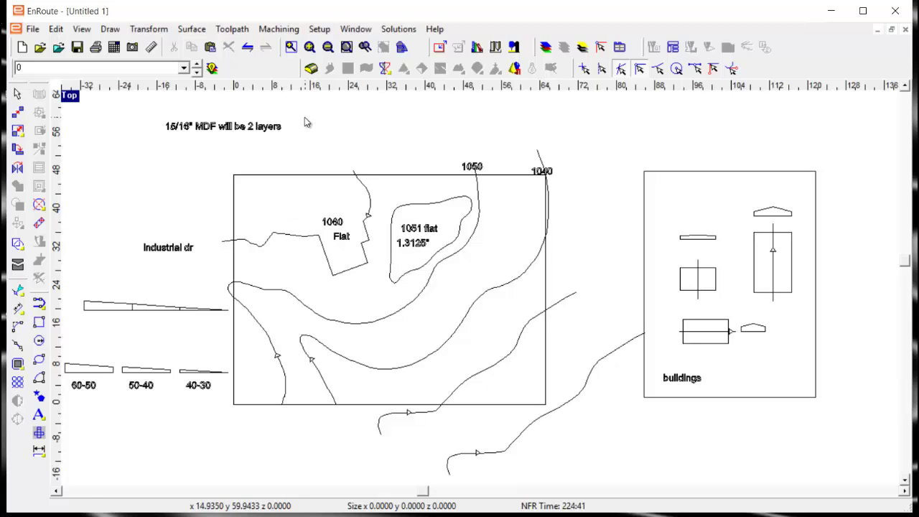
pyautogui.click(151, 48)
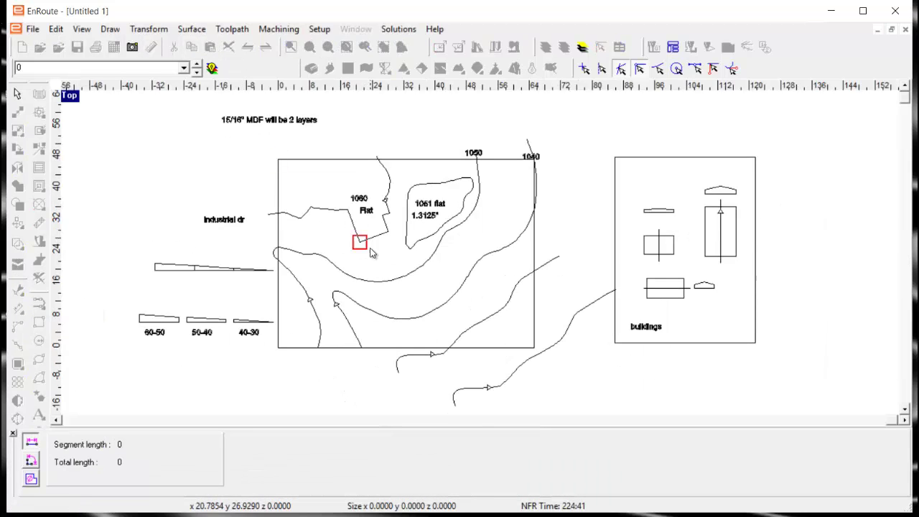
pyautogui.press('Escape')
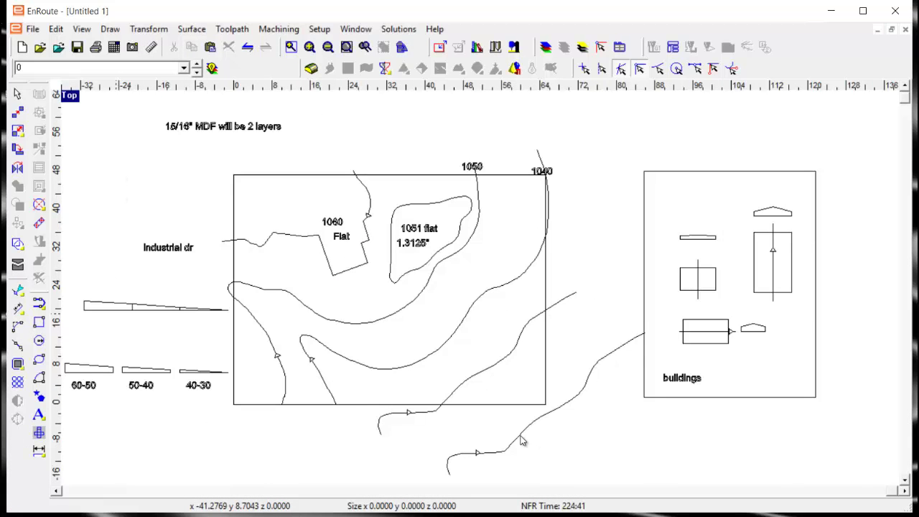
# - Calculate the height per contour interval as 1.8 divided by 4 in the calculator and close it
pyautogui.click(114, 47)
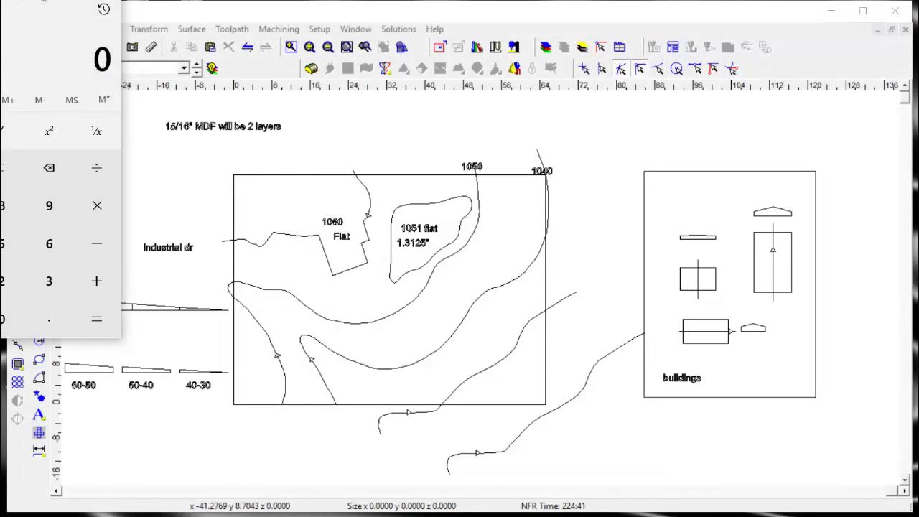
pyautogui.click(211, 375)
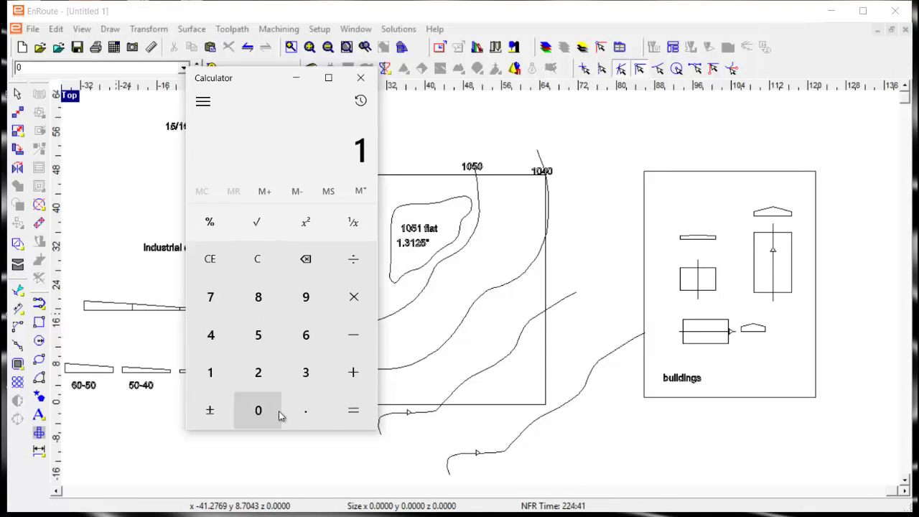
pyautogui.click(306, 415)
pyautogui.click(256, 299)
pyautogui.click(356, 267)
pyautogui.click(210, 335)
pyautogui.click(352, 410)
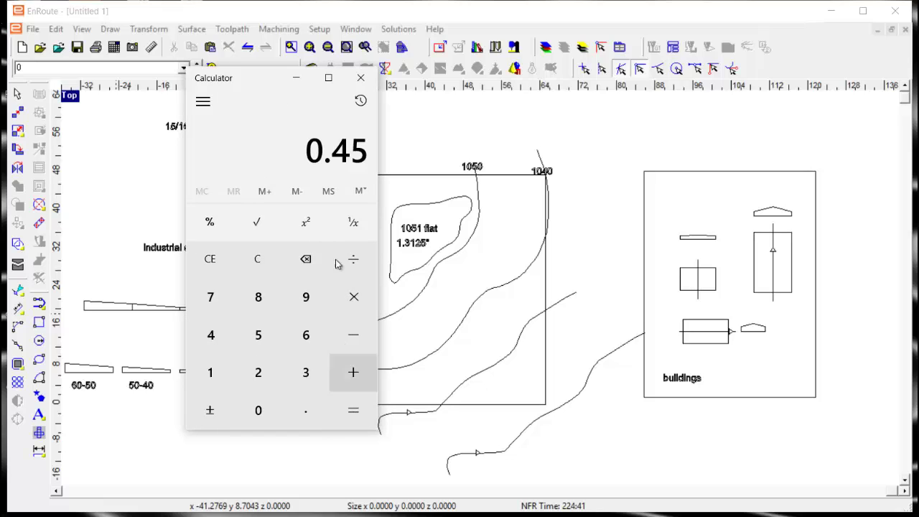
pyautogui.click(361, 79)
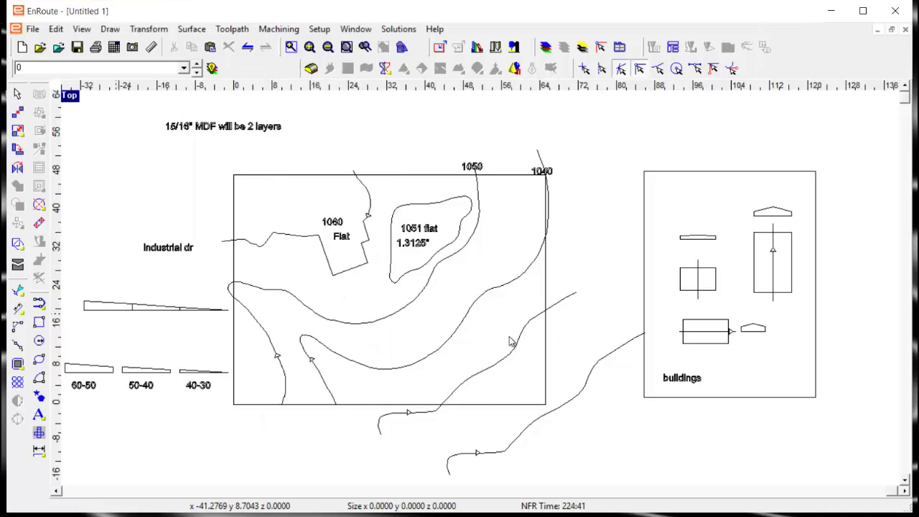
# - Show the drawing in four views and move the unlabelled contour just outside the 1040 line to Z 0.45
pyautogui.click(512, 341)
pyautogui.click(76, 98)
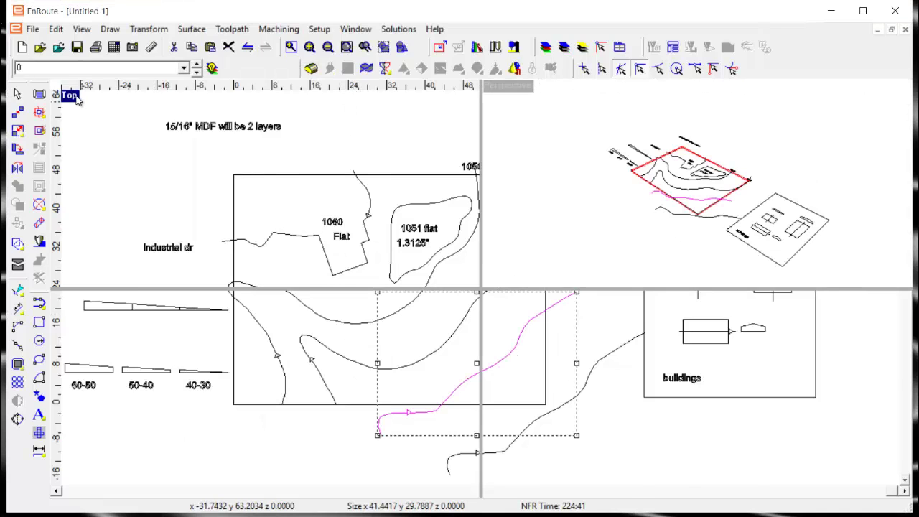
pyautogui.press('space')
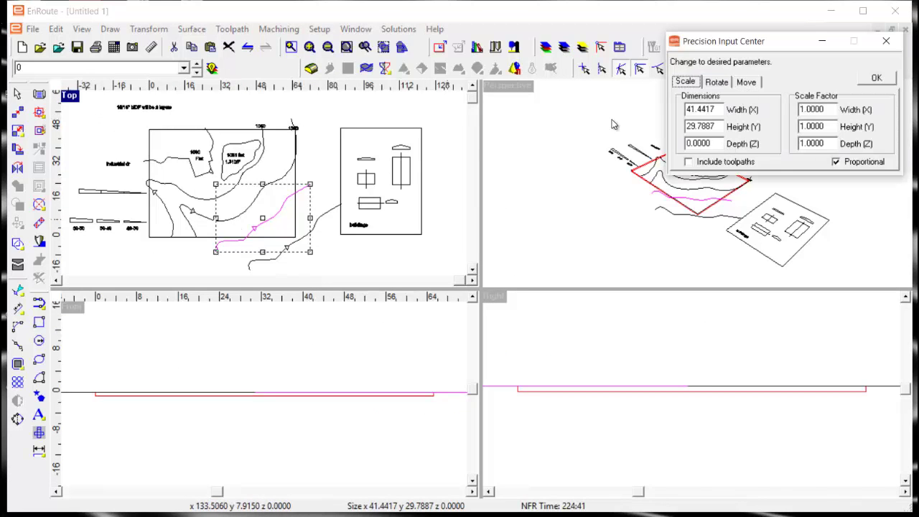
pyautogui.click(746, 81)
pyautogui.write('.45')
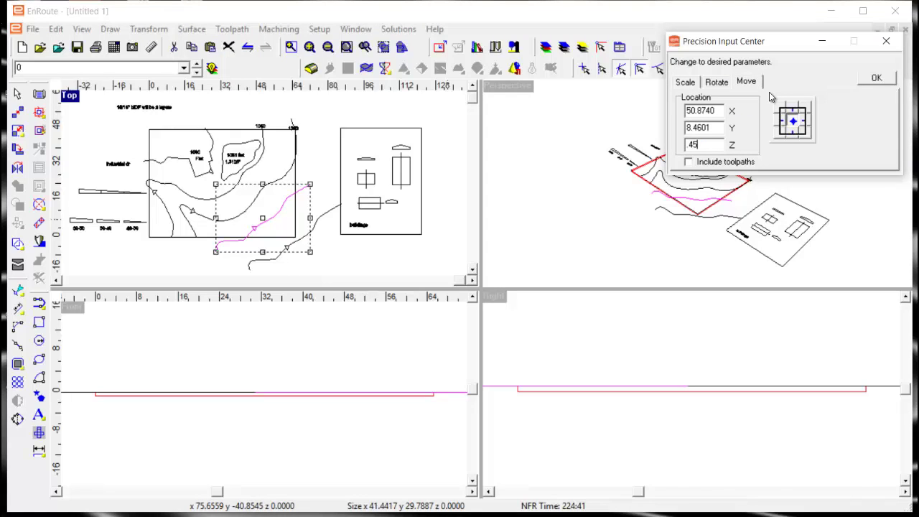
pyautogui.press('Tab')
pyautogui.click(876, 78)
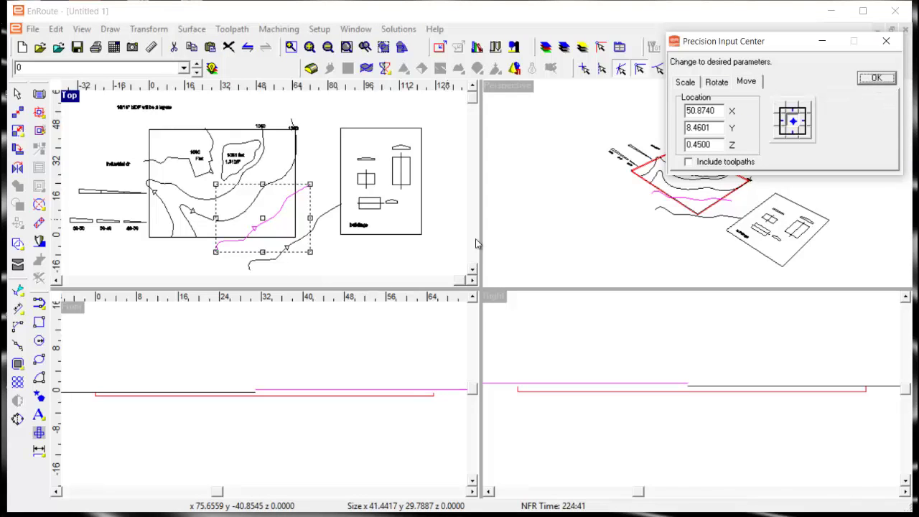
# - Select the 1040 contour and move it to Z 0.9
pyautogui.rightClick(198, 216)
pyautogui.click(166, 280)
pyautogui.rightClick(177, 224)
pyautogui.click(145, 264)
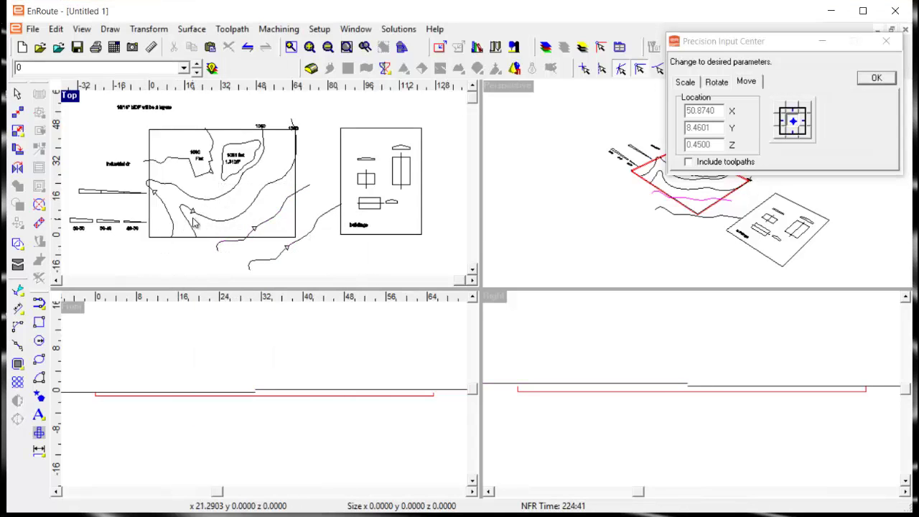
pyautogui.click(196, 216)
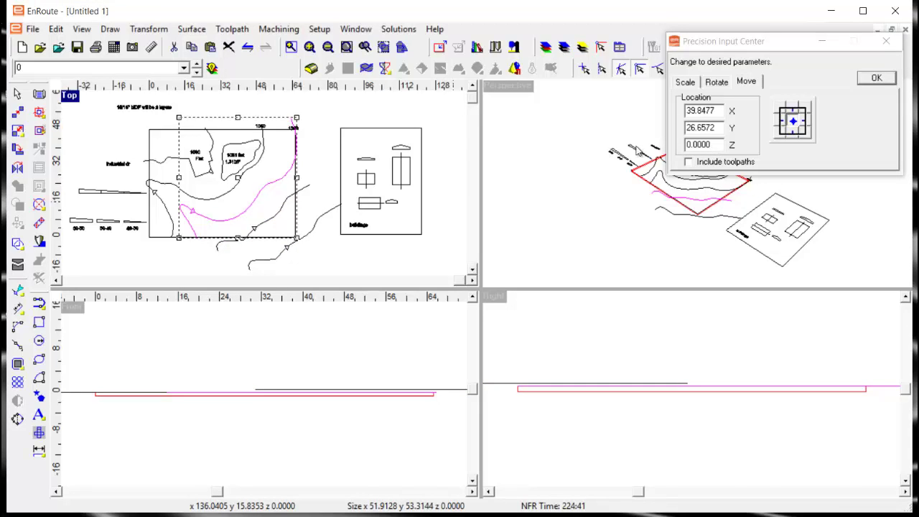
pyautogui.doubleClick(714, 148)
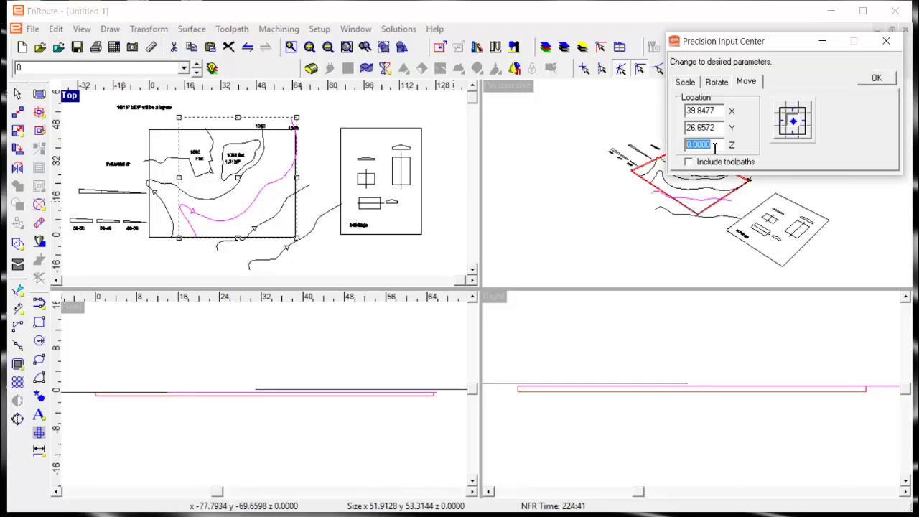
pyautogui.press('BackSpace')
pyautogui.press('Tab')
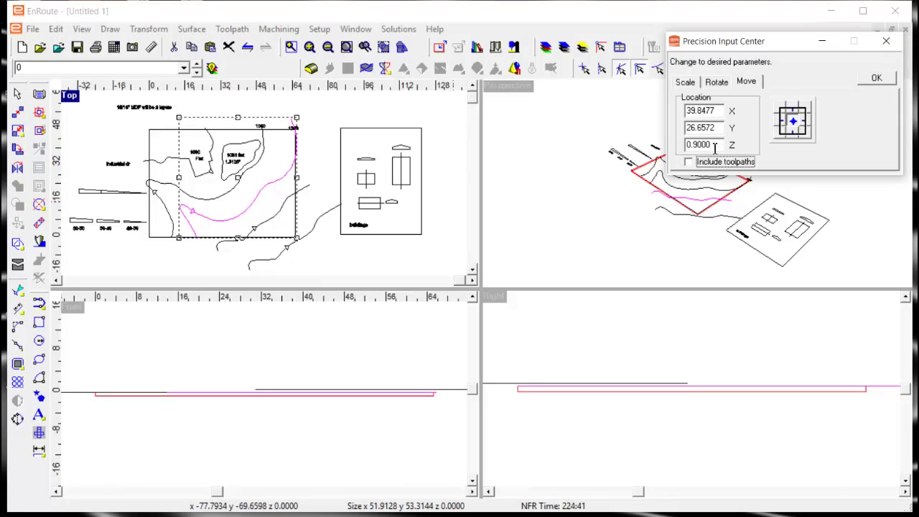
pyautogui.click(867, 82)
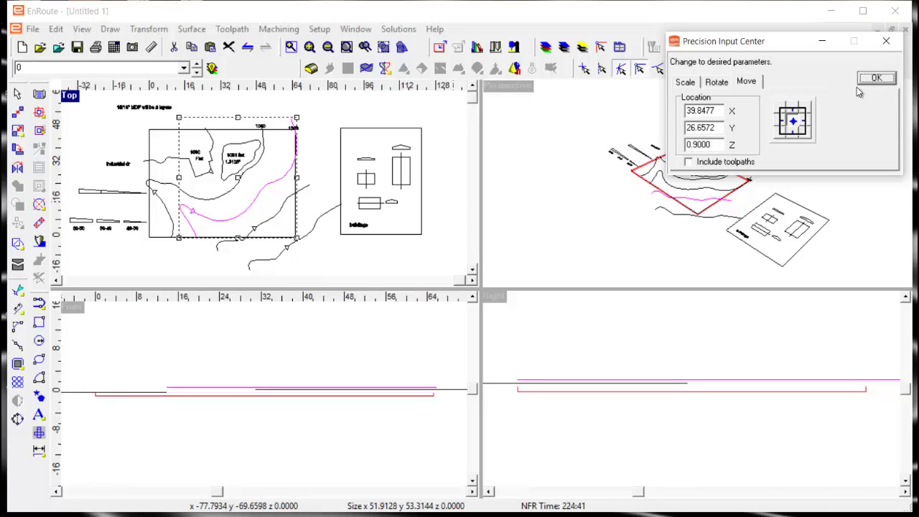
pyautogui.rightClick(324, 127)
pyautogui.press('Escape')
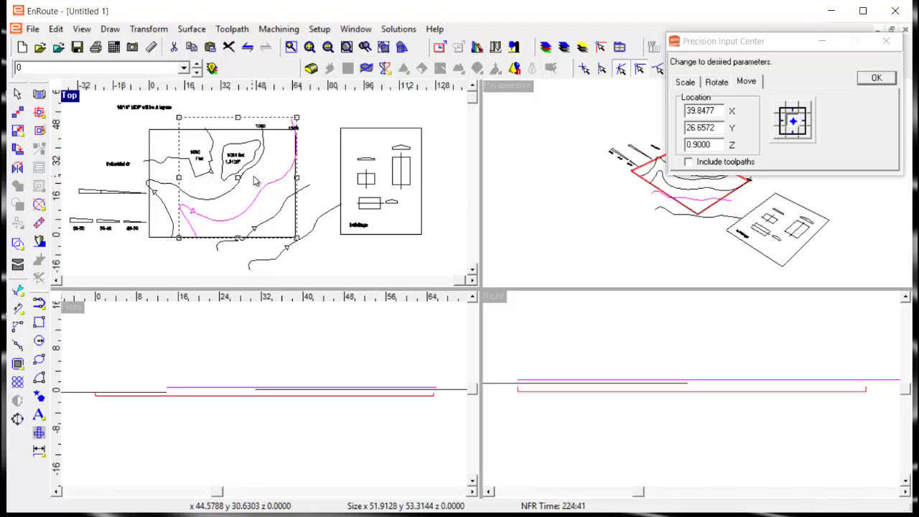
# - Select the 1050 contour and calculate its elevation as 0.9 plus 0.45 in the calculator
pyautogui.moveTo(255, 181); pyautogui.dragTo(222, 185)
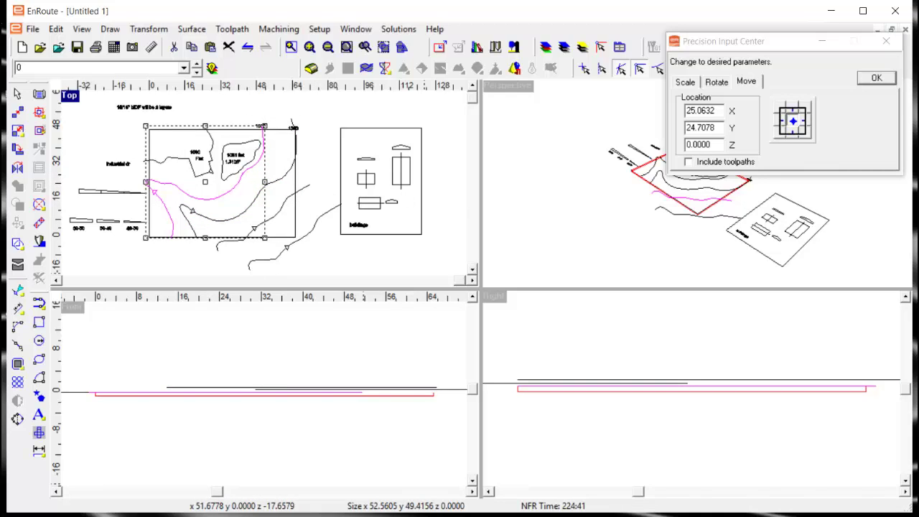
pyautogui.click(113, 47)
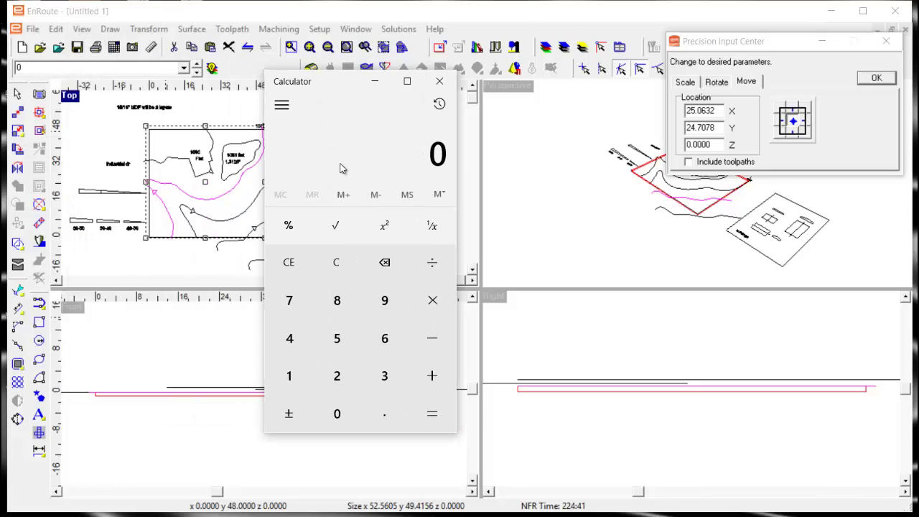
pyautogui.write('.9')
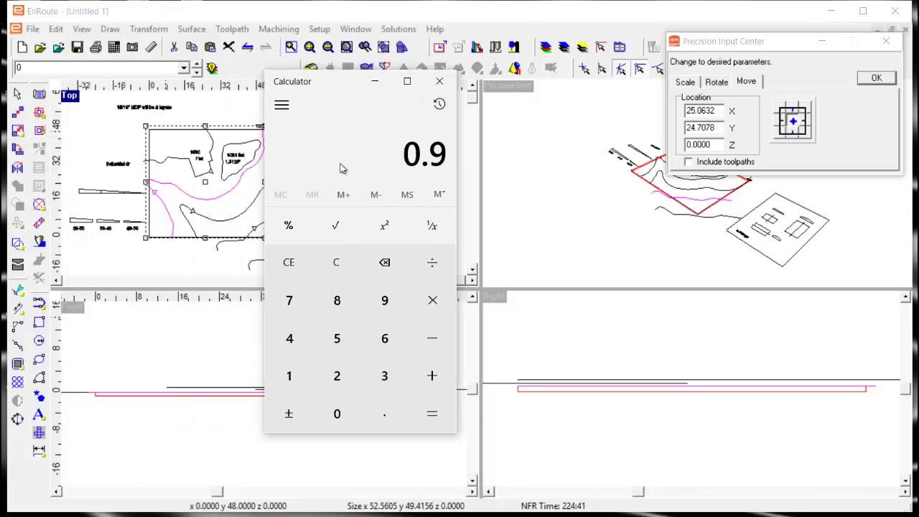
pyautogui.write('+.45=')
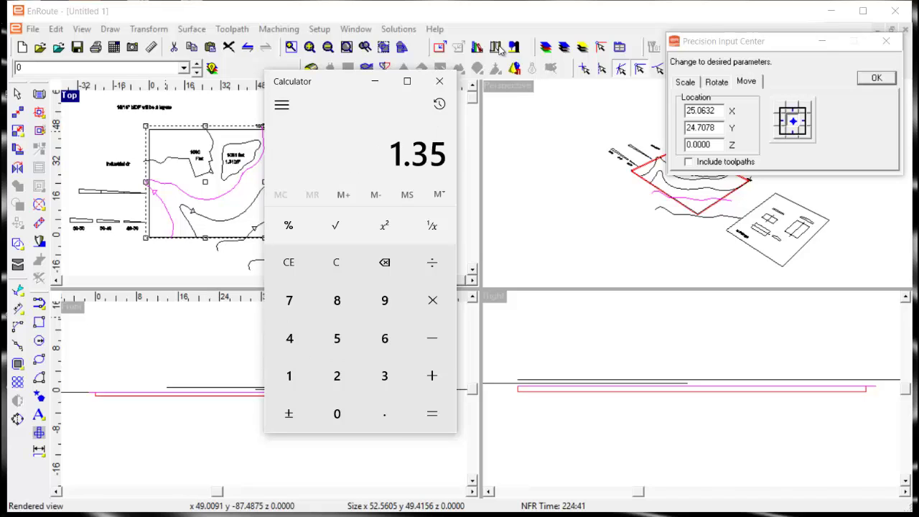
pyautogui.click(375, 81)
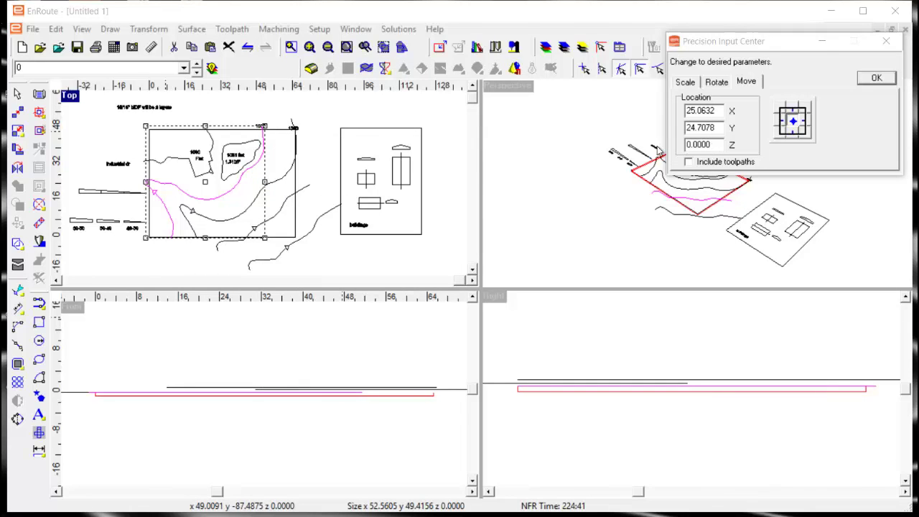
# - Move the selected 1050 contour to Z 1.35
pyautogui.doubleClick(708, 145)
pyautogui.write('1')
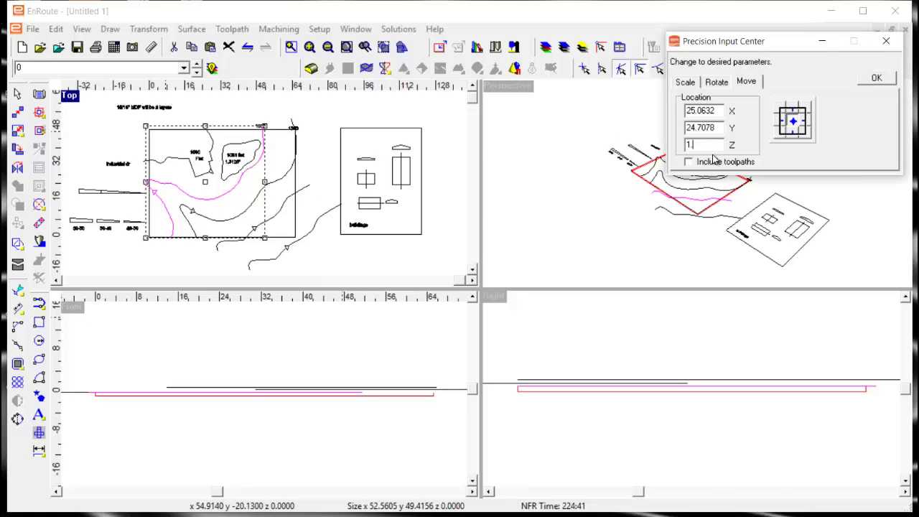
pyautogui.write('.35')
pyautogui.click(876, 78)
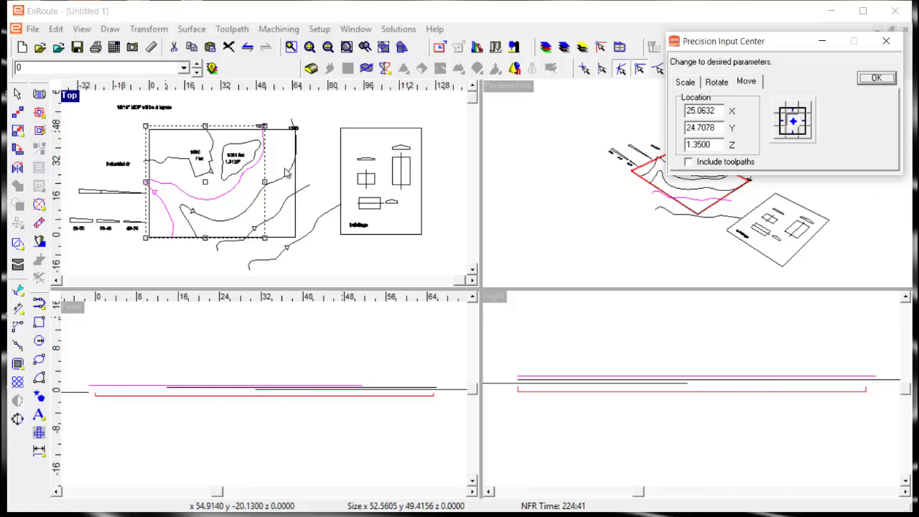
# - Select the 1060 contour and move it to Z 1.8
pyautogui.click(198, 176)
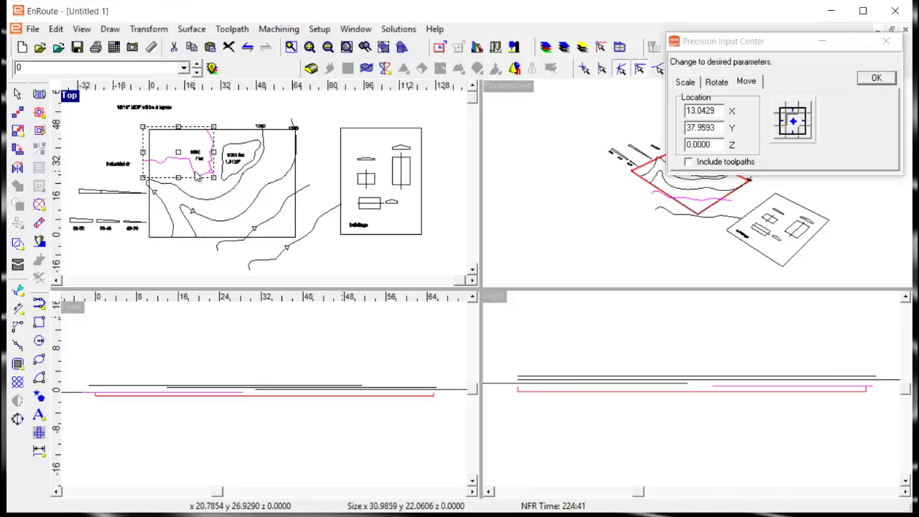
pyautogui.doubleClick(700, 144)
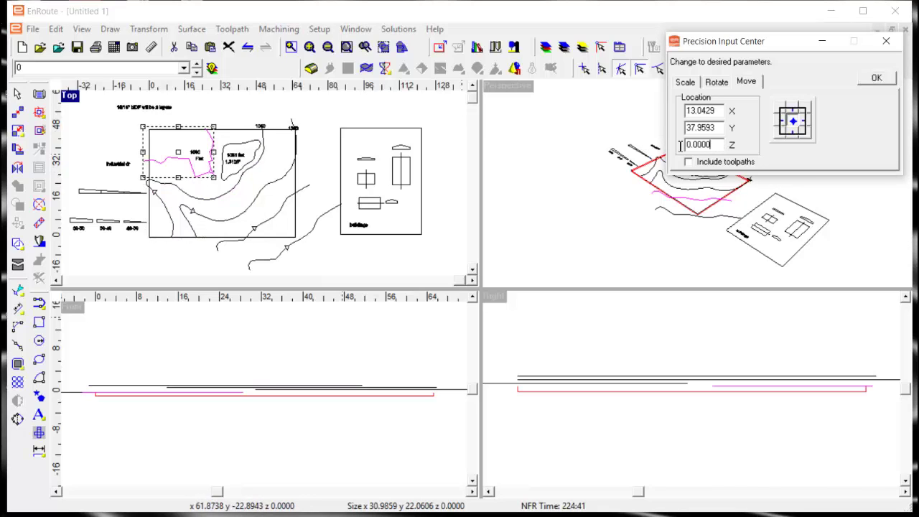
pyautogui.write('1.8')
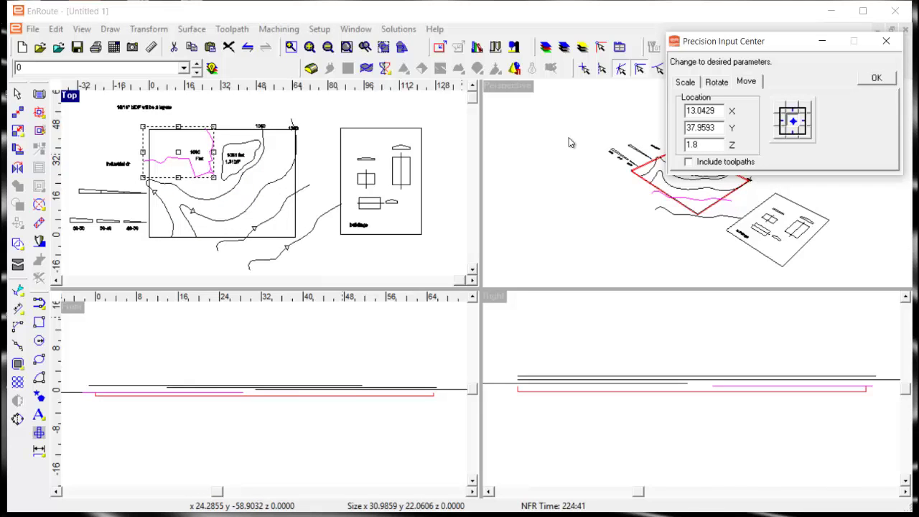
pyautogui.press('Tab')
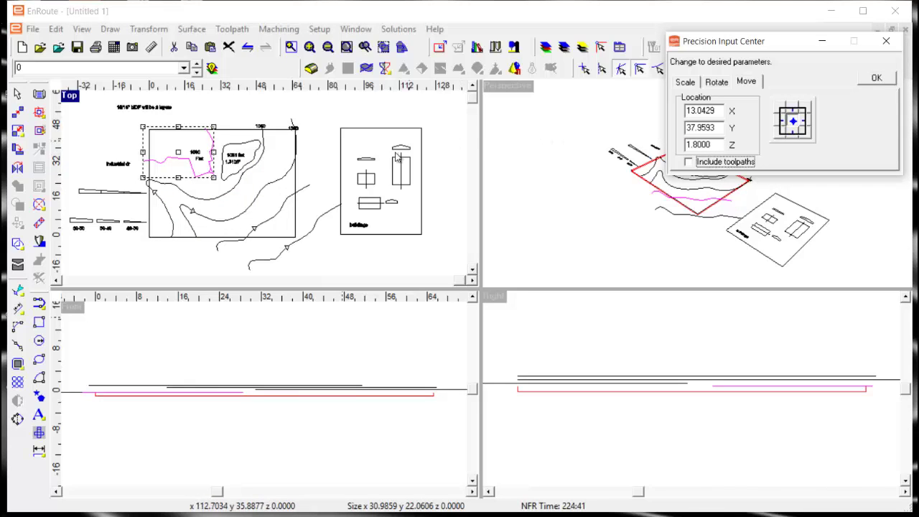
pyautogui.click(877, 78)
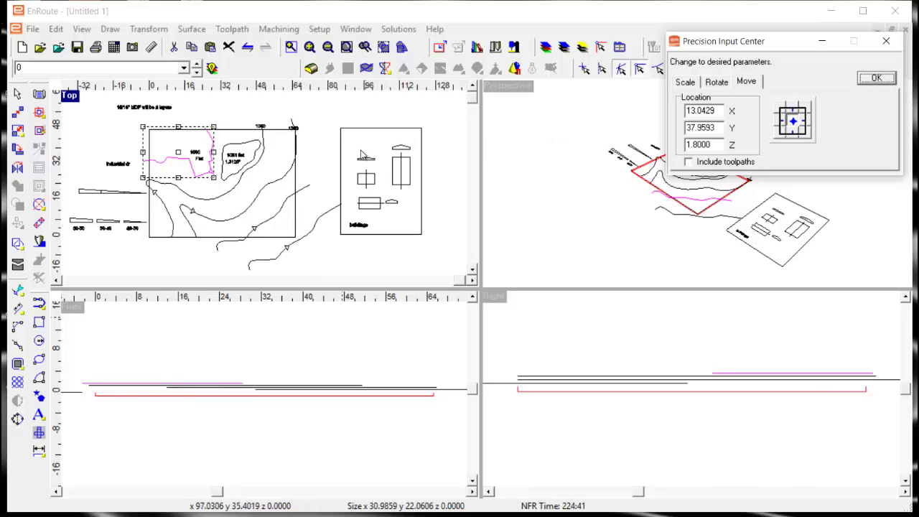
# - Select the closed 1051 flat contour and move it to Z 1.6
pyautogui.click(230, 194)
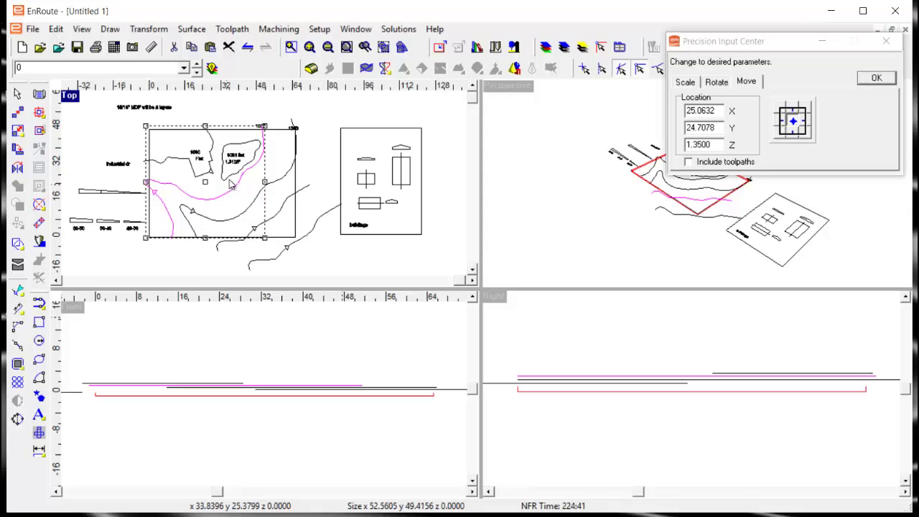
pyautogui.click(195, 176)
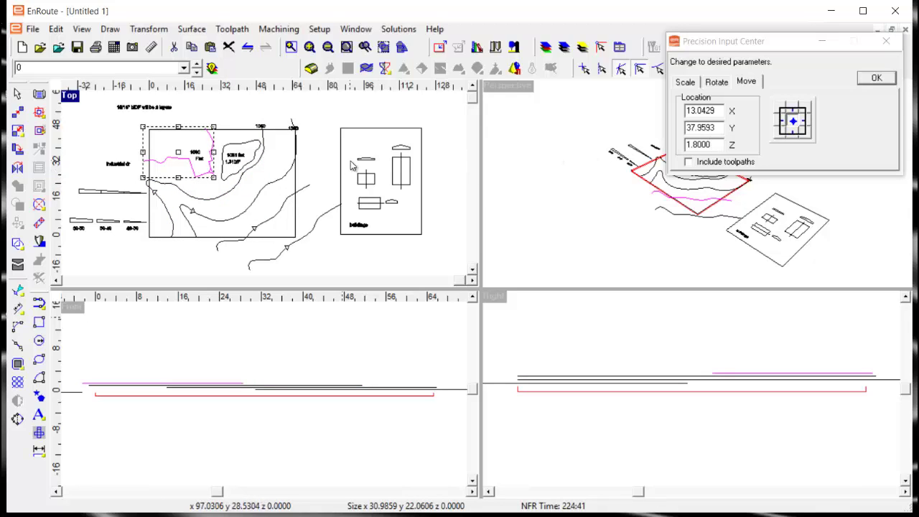
pyautogui.click(228, 181)
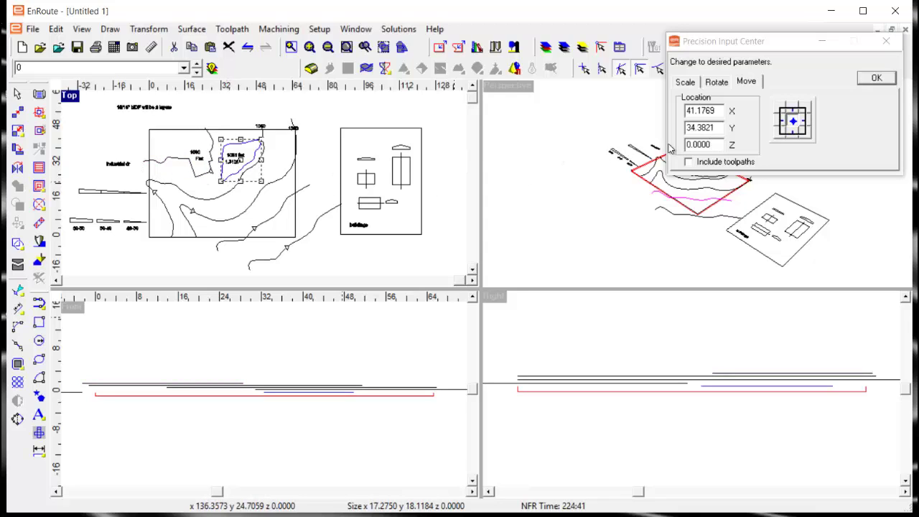
pyautogui.write('1.')
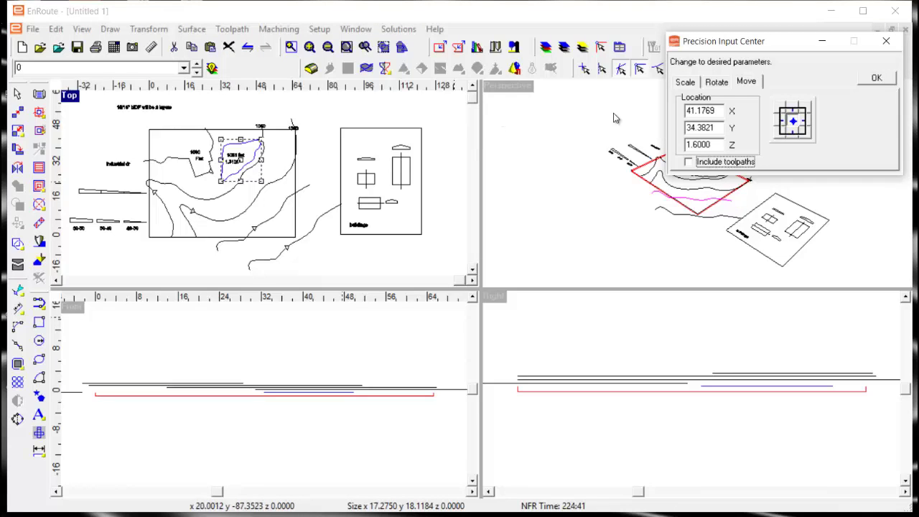
pyautogui.click(871, 77)
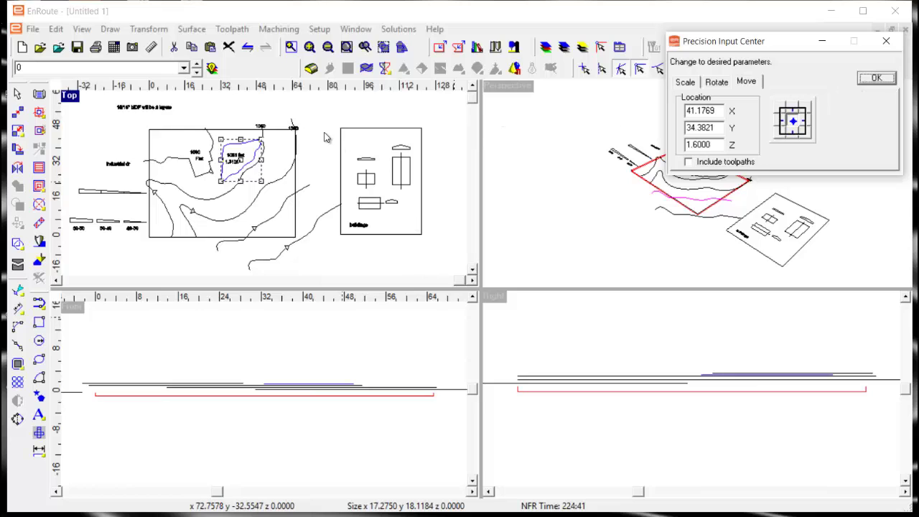
# - Draw a short horizontal line in the enlarged top view, in the empty space between the site rectangle and the buildings frame
pyautogui.click(111, 146)
pyautogui.scroll(1, 100, 136)
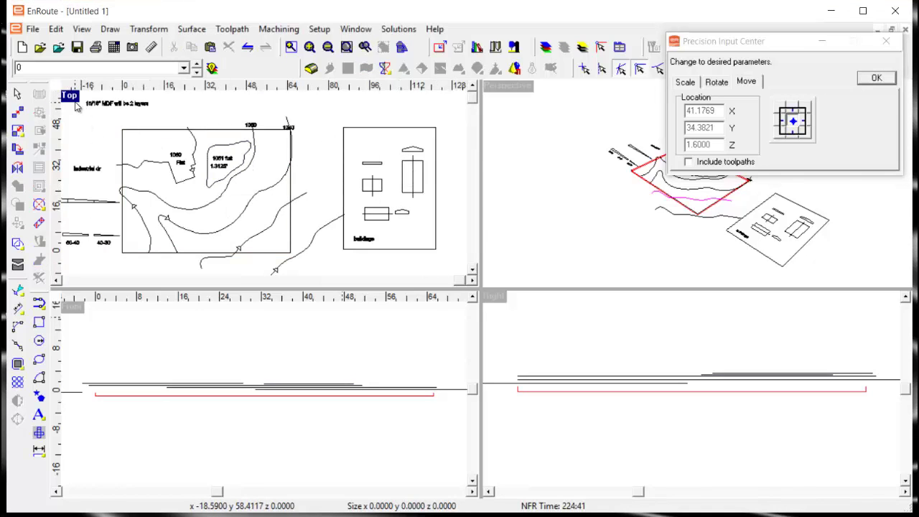
pyautogui.doubleClick(70, 95)
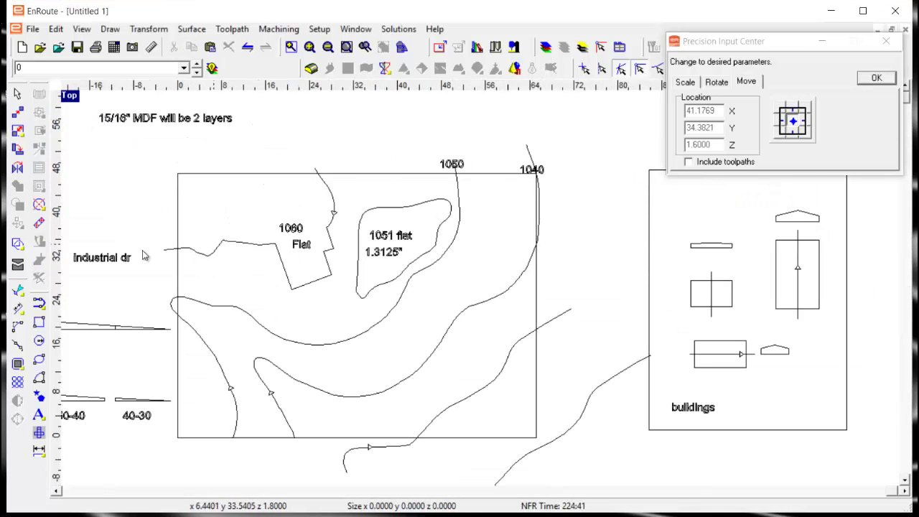
pyautogui.click(39, 303)
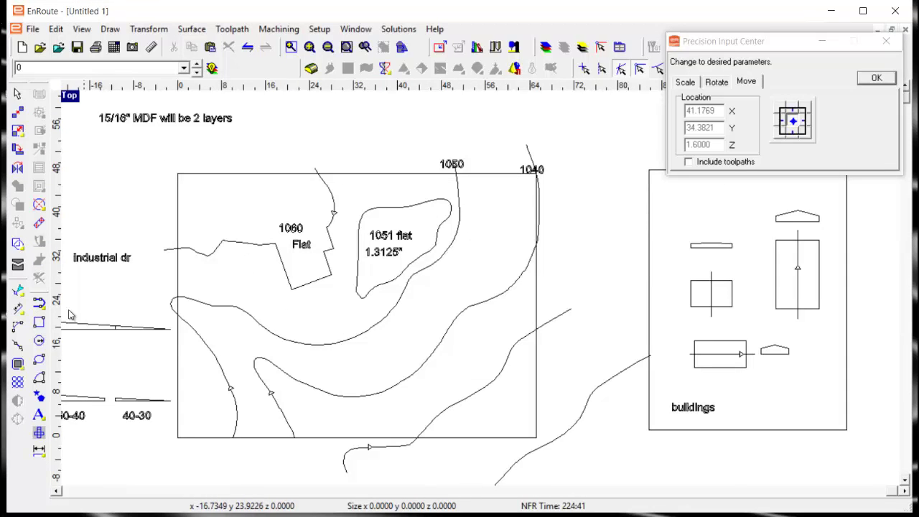
pyautogui.click(40, 305)
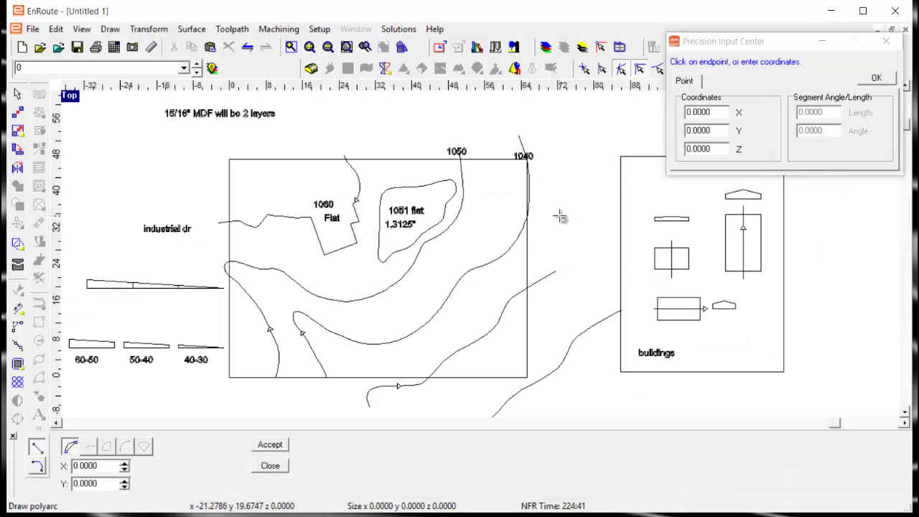
pyautogui.click(603, 215)
pyautogui.rightClick(583, 248)
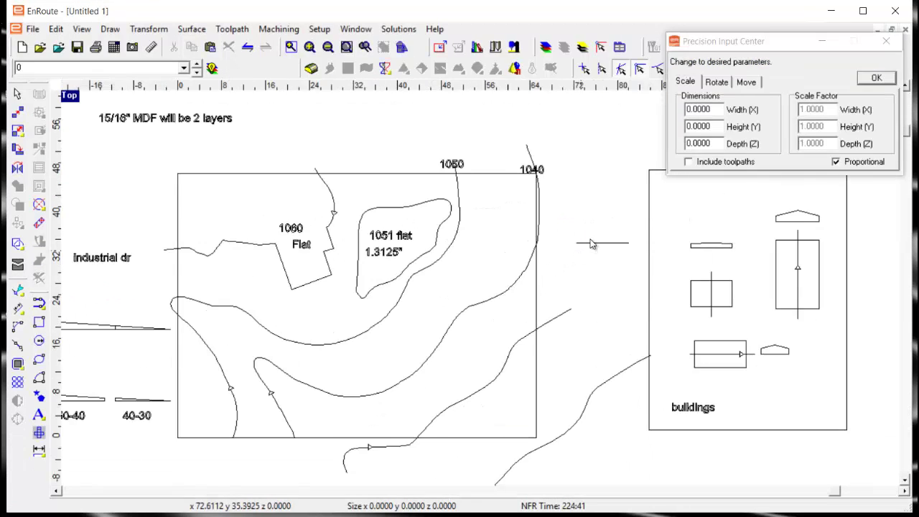
# - Create a flat relief from the site rectangle with height 0, base 0 and resolution 40
pyautogui.click(536, 287)
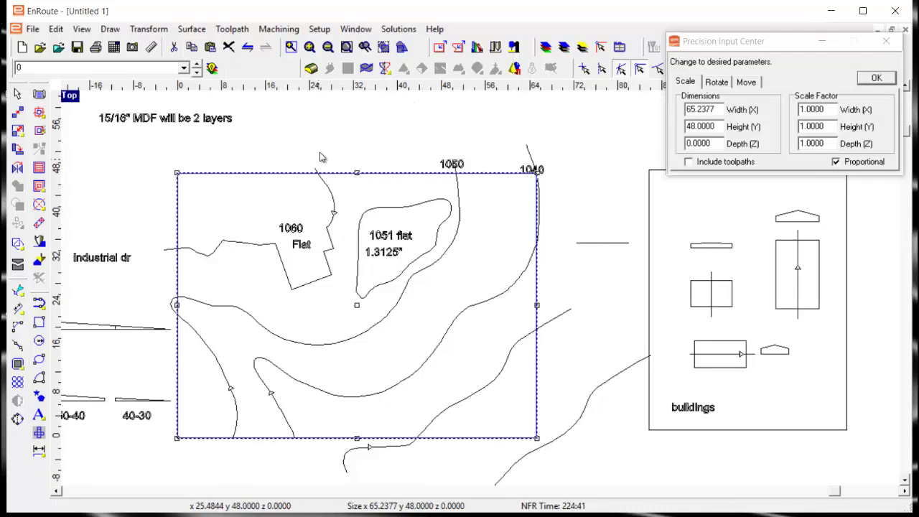
pyautogui.click(311, 69)
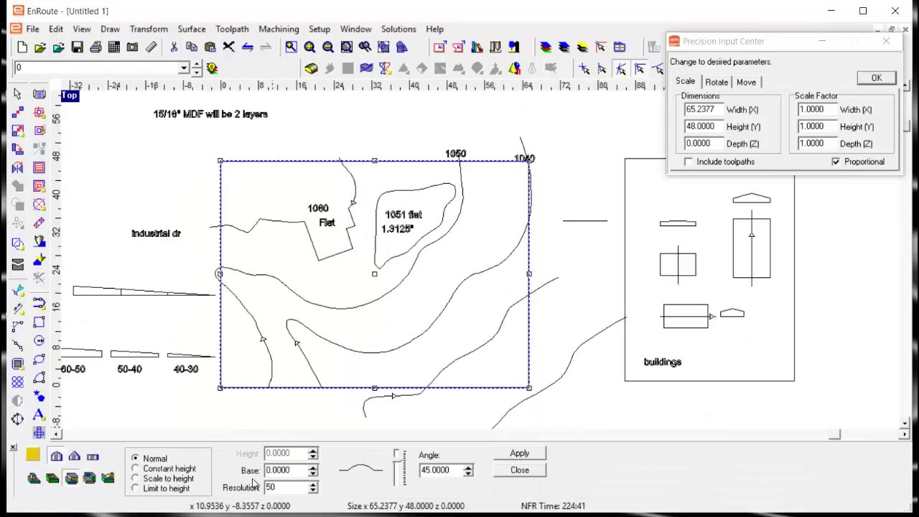
pyautogui.doubleClick(285, 488)
pyautogui.write('40')
pyautogui.click(92, 457)
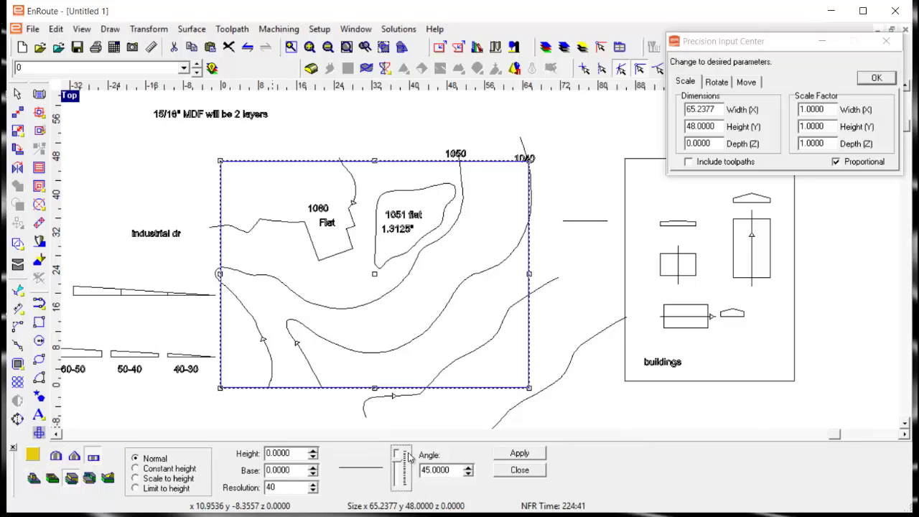
pyautogui.click(518, 453)
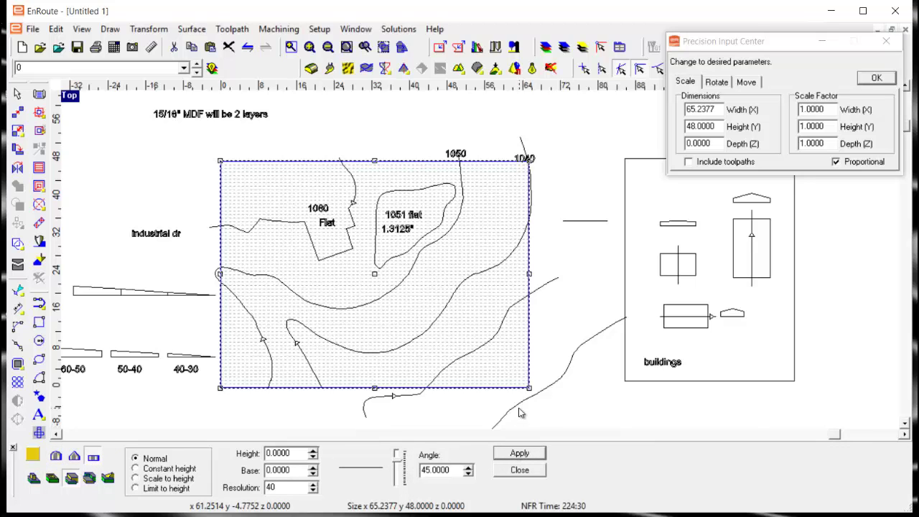
# - Set up a Sweep Two Rails on the relief with the 1050 and 1040 contours as rails and the short line as section
pyautogui.click(385, 71)
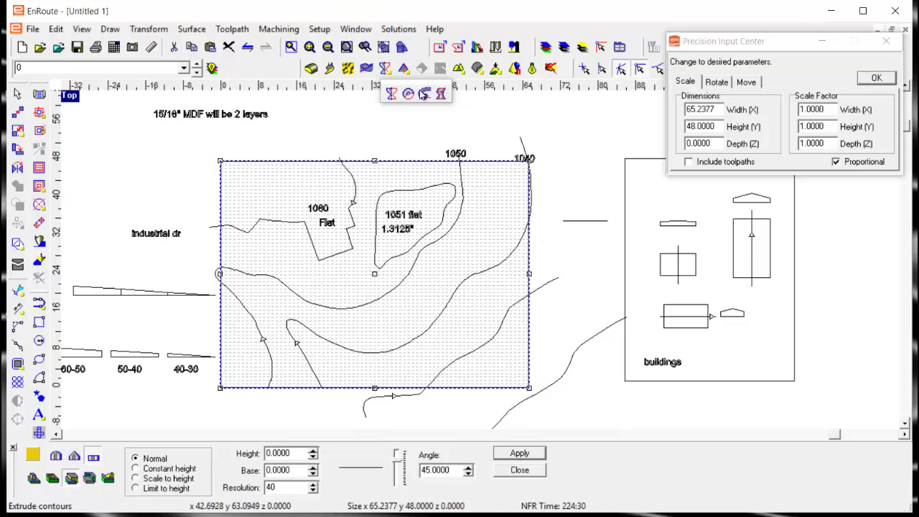
pyautogui.click(441, 94)
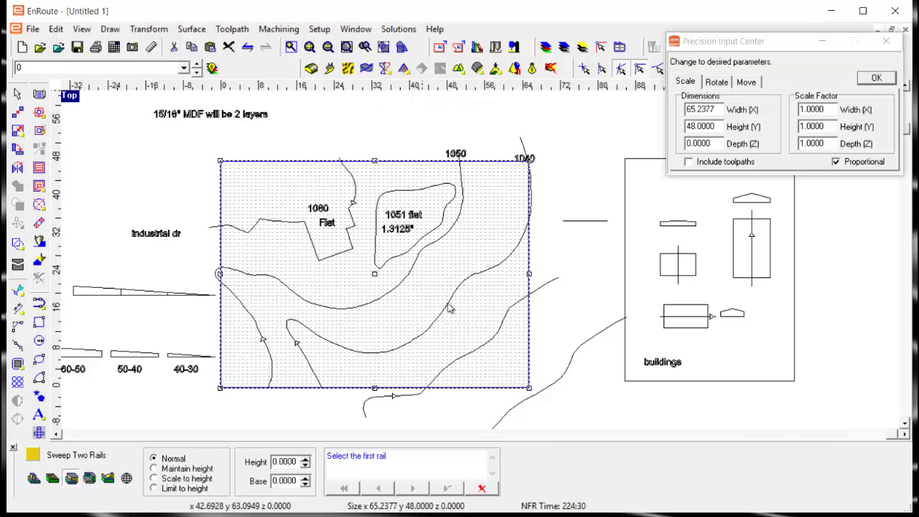
pyautogui.click(387, 301)
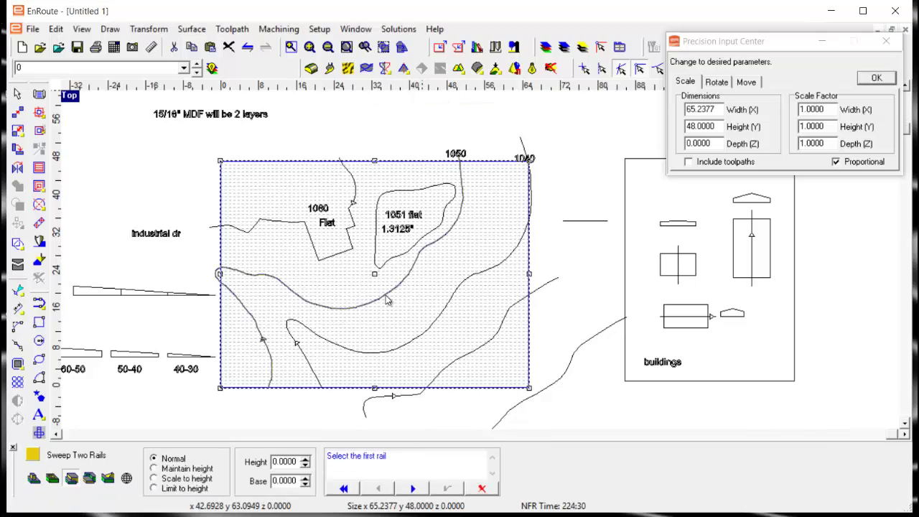
pyautogui.click(411, 489)
pyautogui.click(370, 352)
pyautogui.click(413, 489)
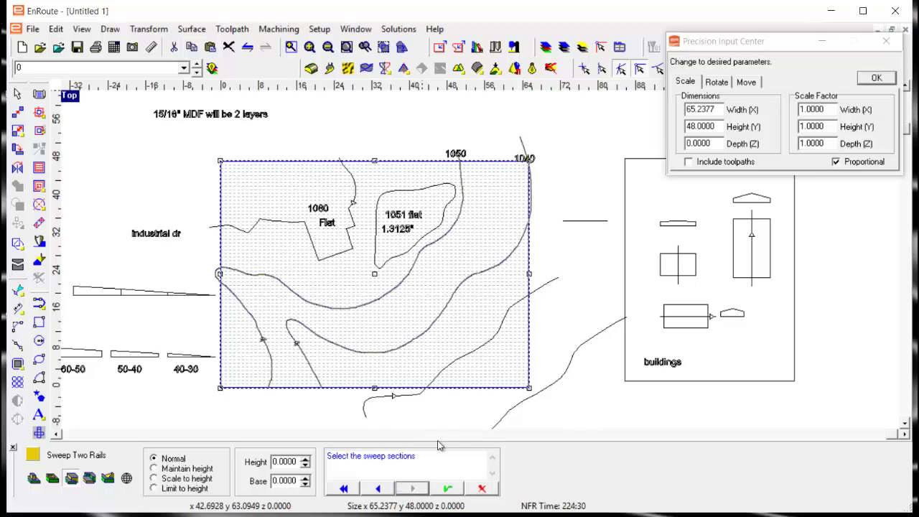
pyautogui.click(580, 221)
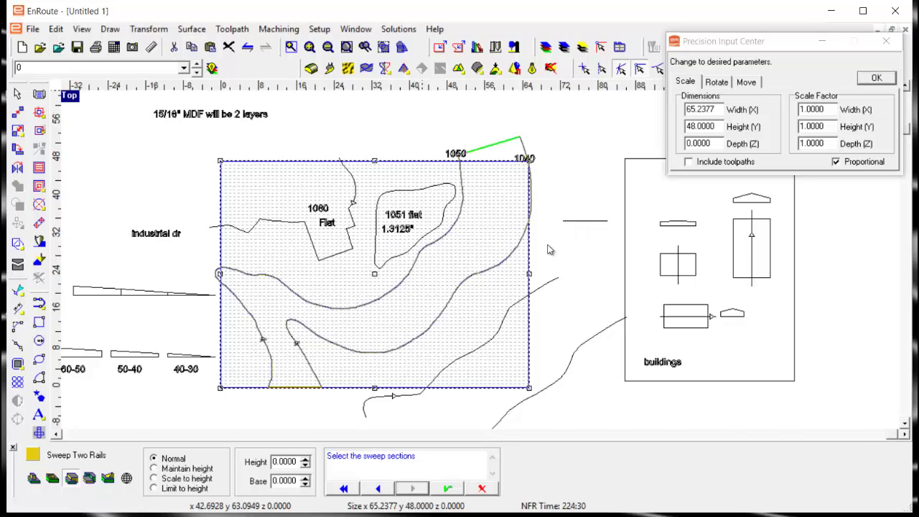
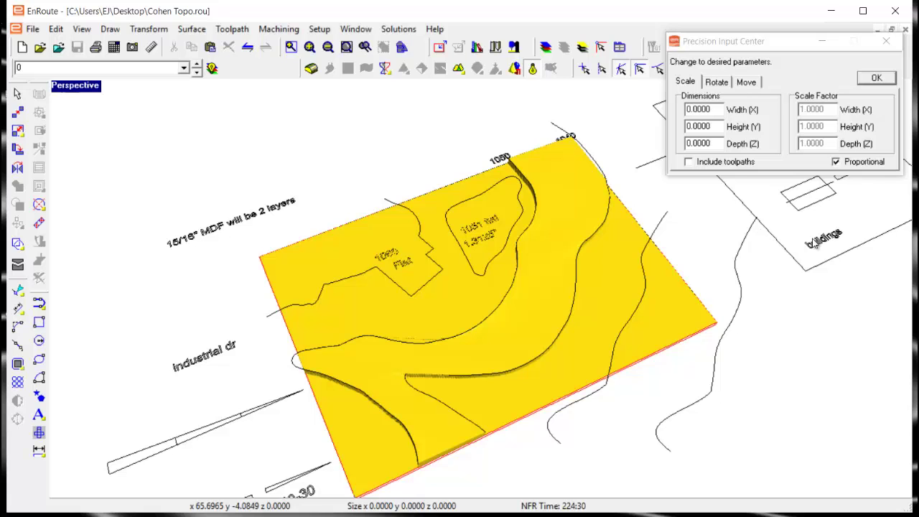
# - Examine the swept relief in the perspective view and in the rendered top view
pyautogui.press('Escape')
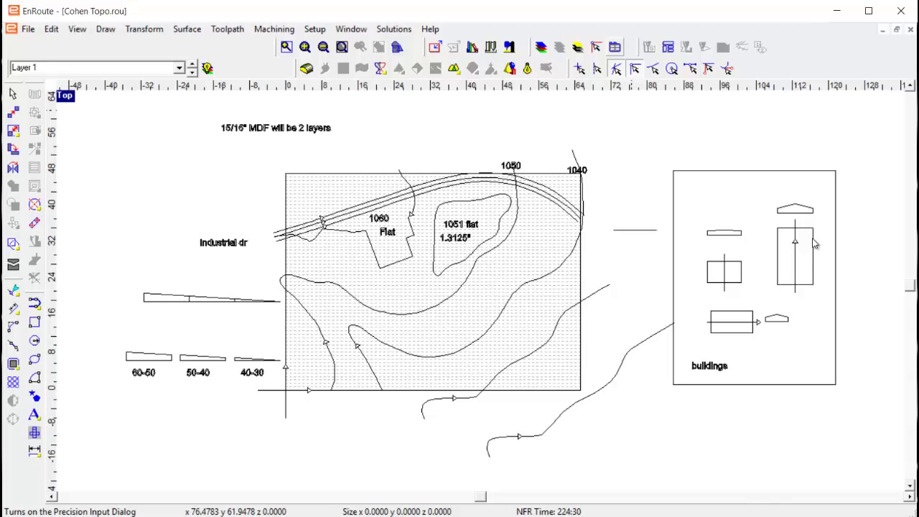
pyautogui.press('F5')
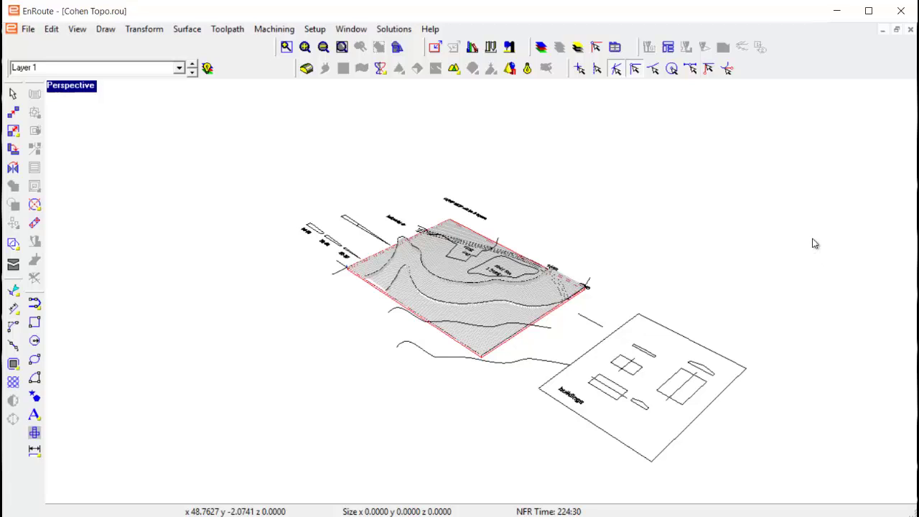
pyautogui.press('Escape')
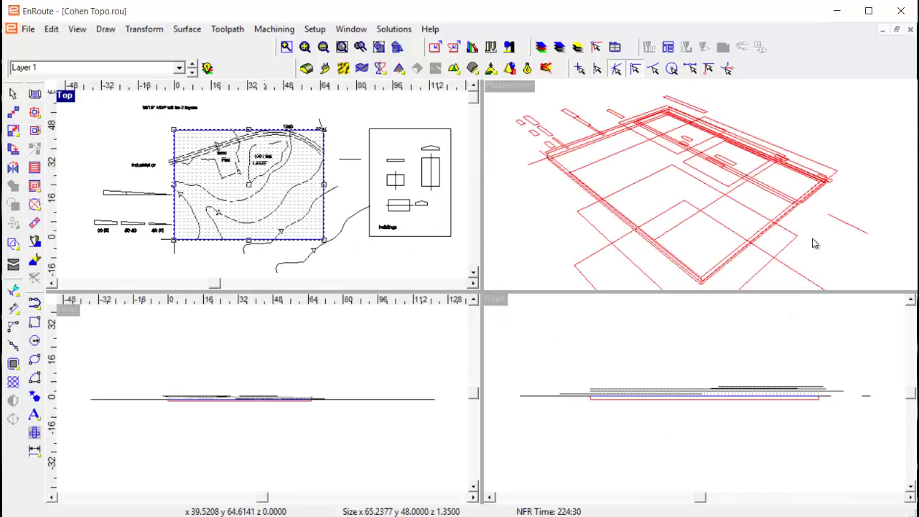
pyautogui.press('Tab')
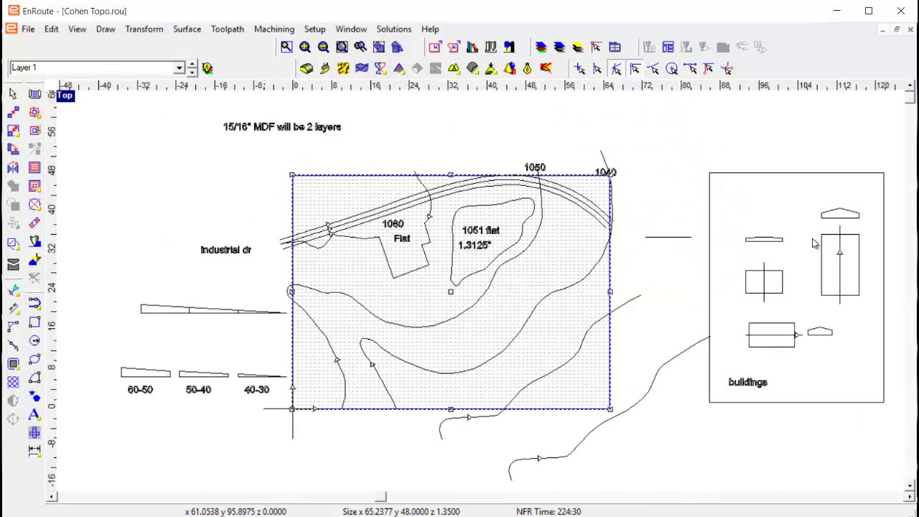
pyautogui.scroll(1, 578, 324)
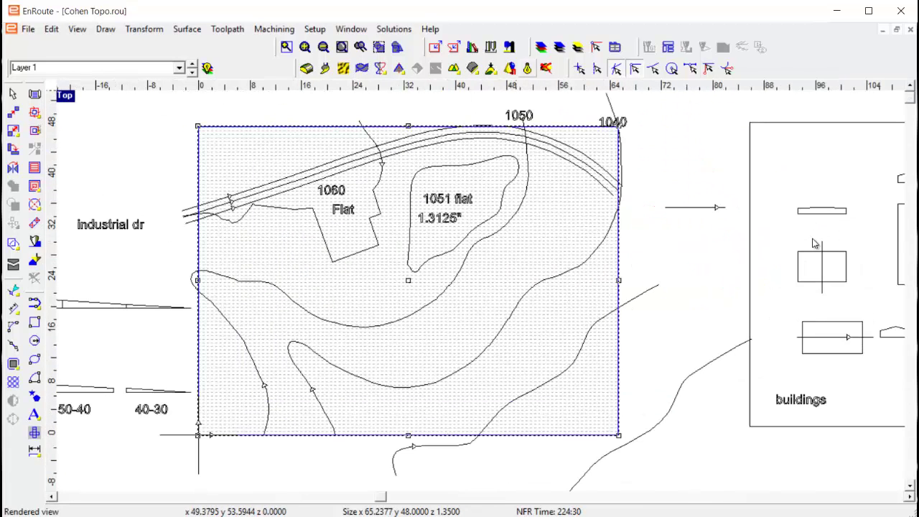
pyautogui.click(528, 68)
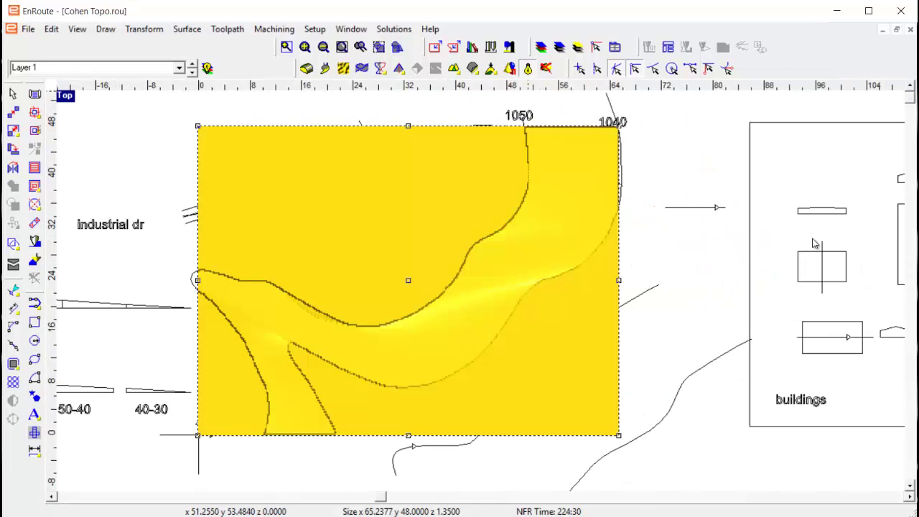
pyautogui.hotkey('ctrl', 'r')
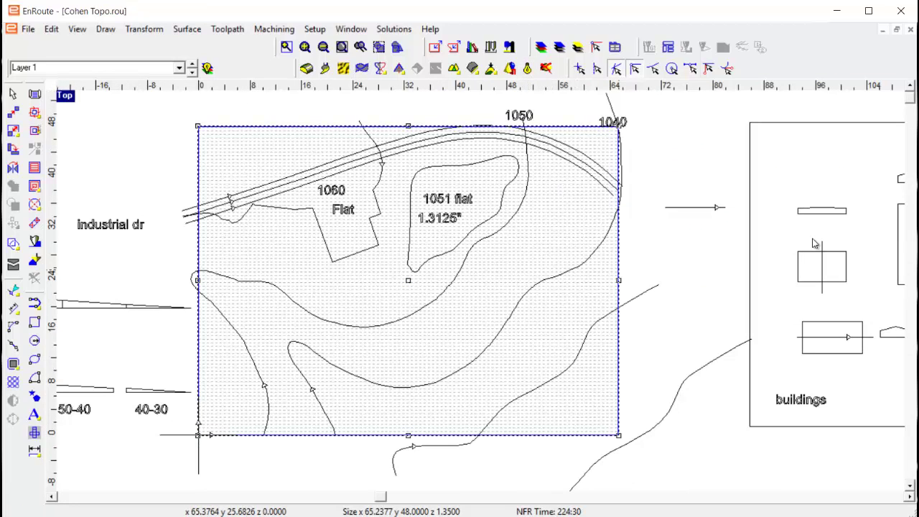
# - Sweep the relief between the contour just below 1040 and the 1040 contour, using the short line as the section
pyautogui.click(381, 68)
pyautogui.click(436, 93)
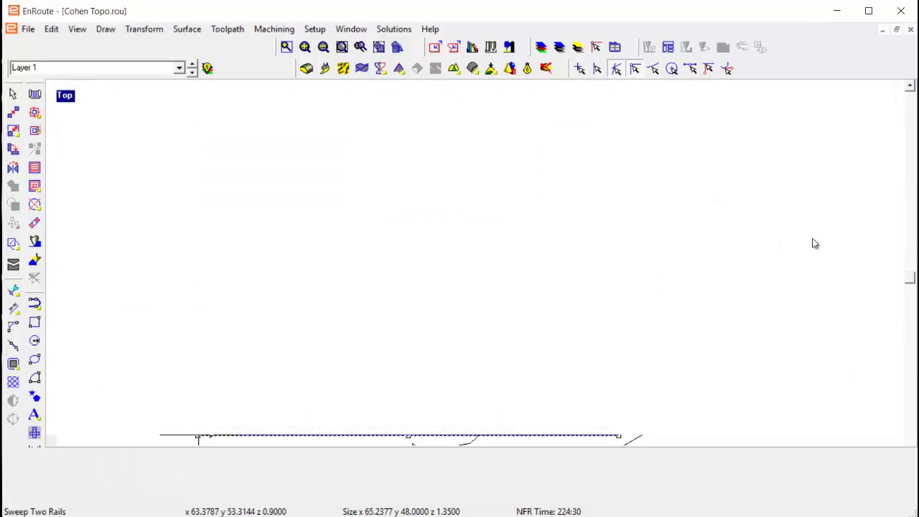
pyautogui.click(533, 343)
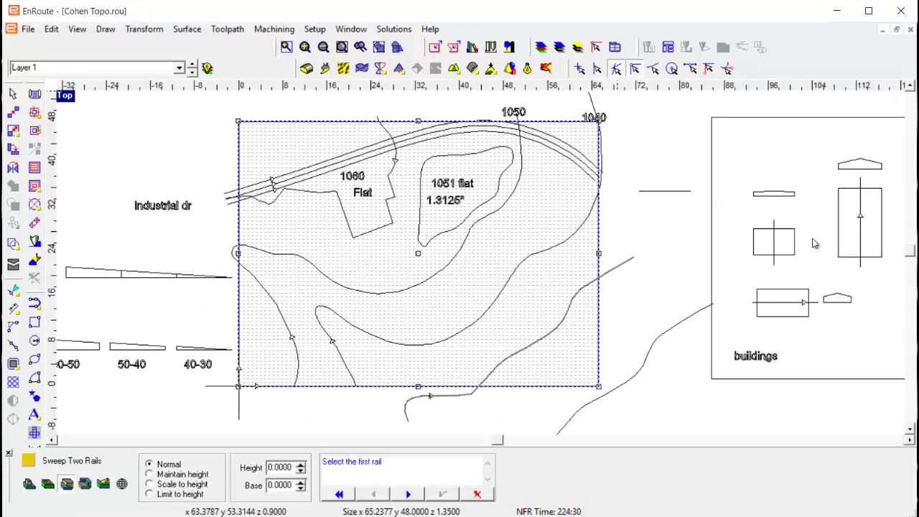
pyautogui.click(407, 494)
pyautogui.click(477, 322)
pyautogui.click(408, 494)
pyautogui.click(382, 403)
pyautogui.click(615, 189)
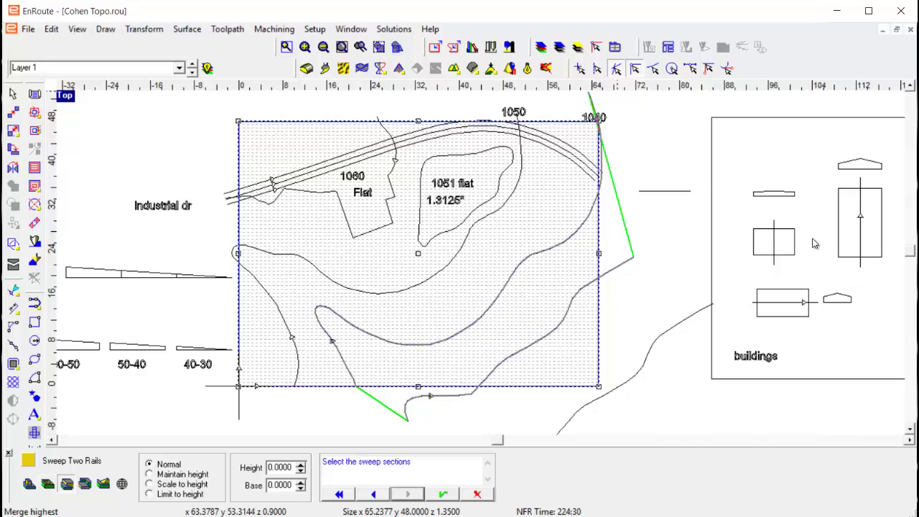
pyautogui.press('Return')
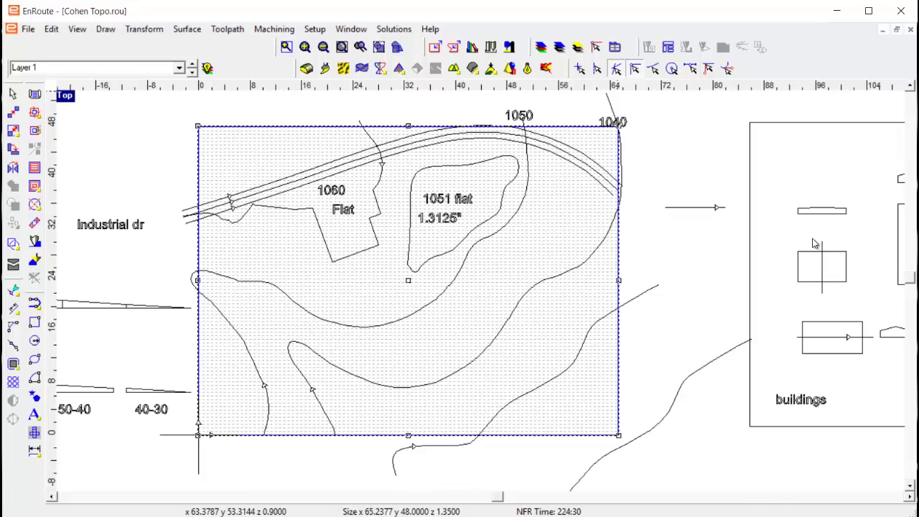
# - Sweep the relief between the two lowest contours with Sweep Two Rails, using the short line as the section
pyautogui.moveTo(380, 68)
pyautogui.click(435, 93)
pyautogui.click(488, 377)
pyautogui.click(408, 494)
pyautogui.click(662, 333)
pyautogui.click(407, 494)
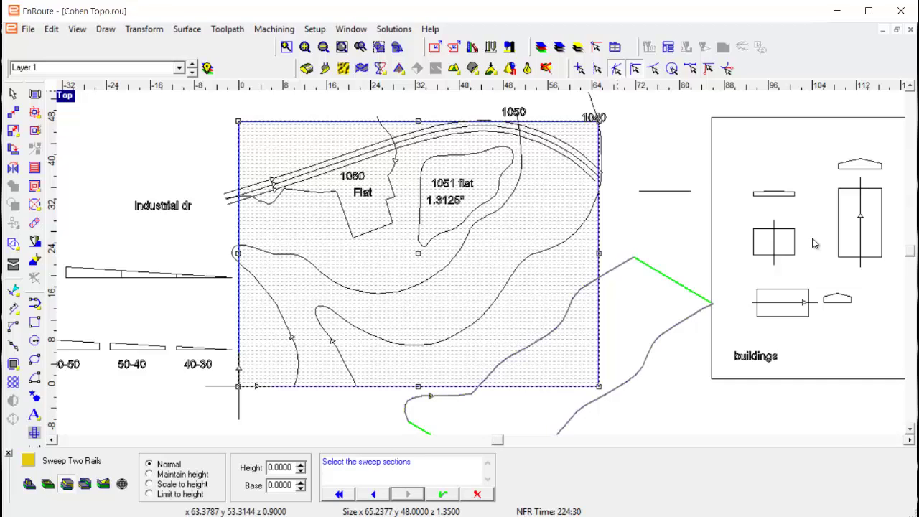
pyautogui.rightClick(815, 243)
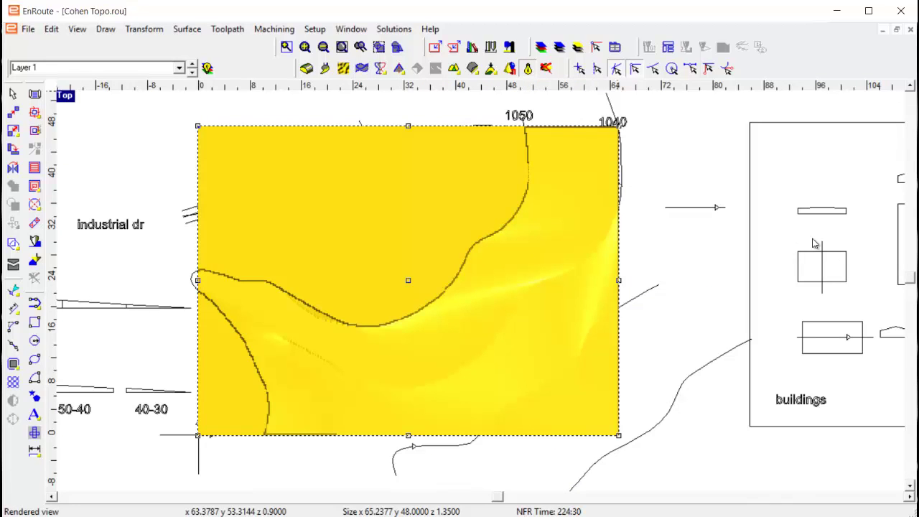
# - Return the top view from rendered to wireframe display and select the site relief
pyautogui.press('F9')
pyautogui.press('F5')
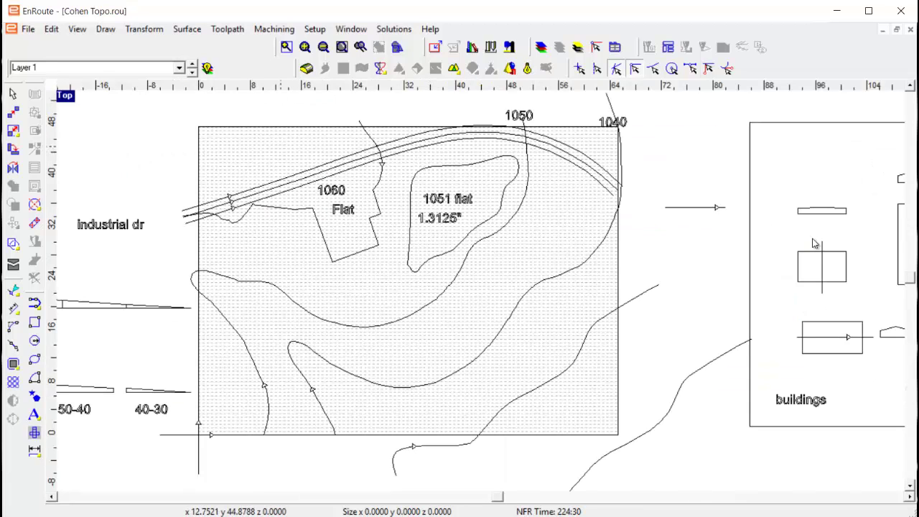
pyautogui.click(286, 127)
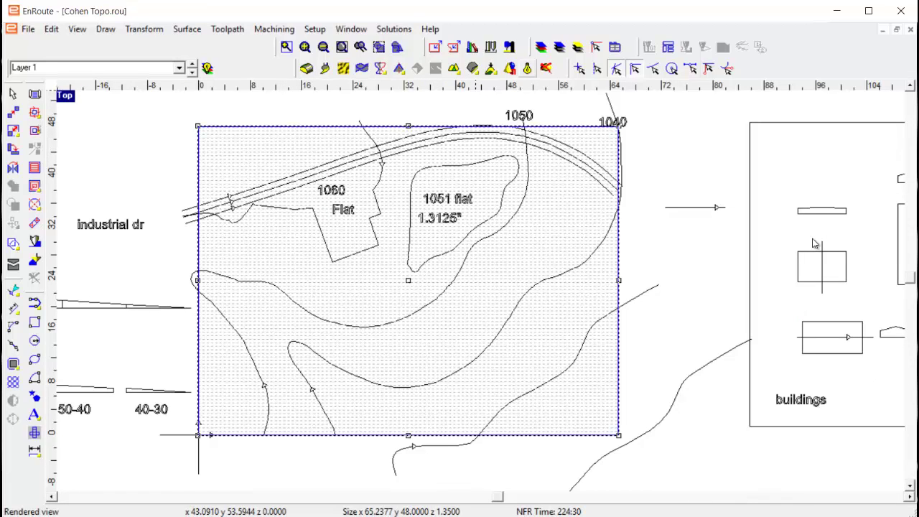
pyautogui.click(380, 68)
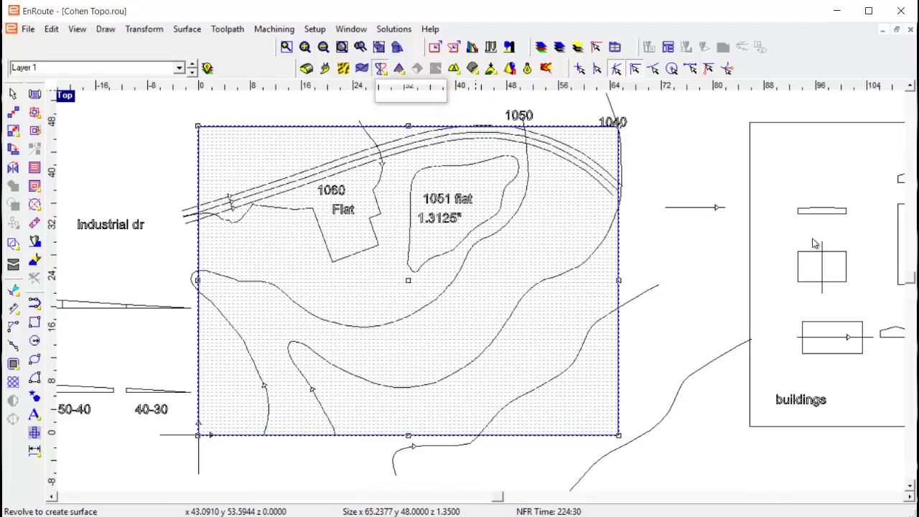
pyautogui.click(434, 93)
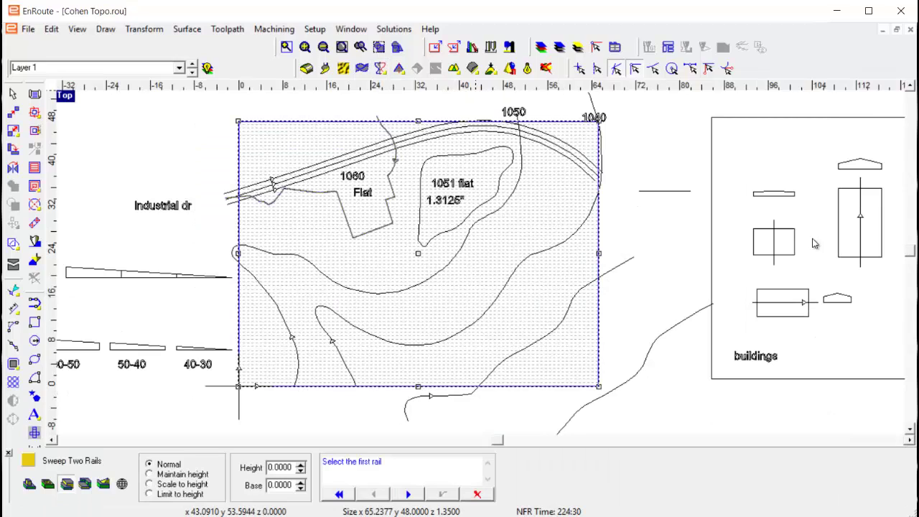
pyautogui.press('Return')
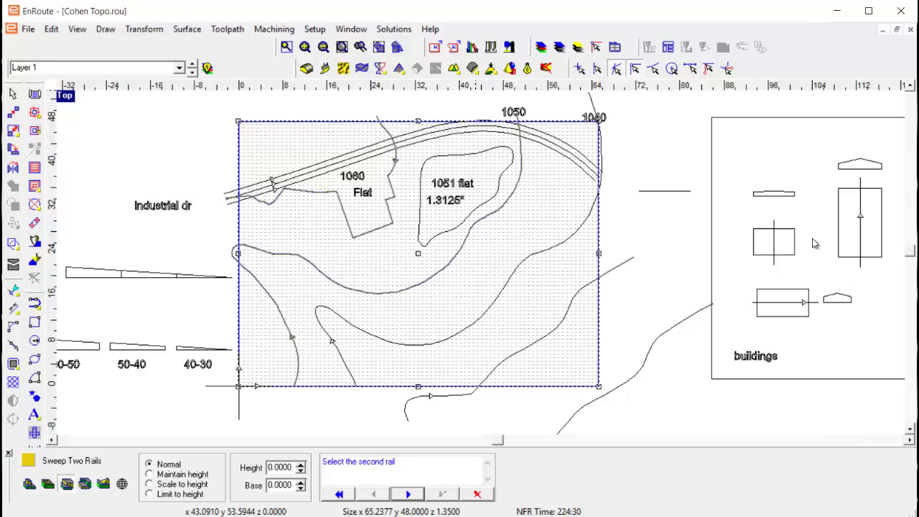
pyautogui.press('Escape')
pyautogui.press('Escape')
# - Cut the 1050 contour at the point on its western bend, near X -1.0, Y 25.0
pyautogui.scroll(2, 814, 244)
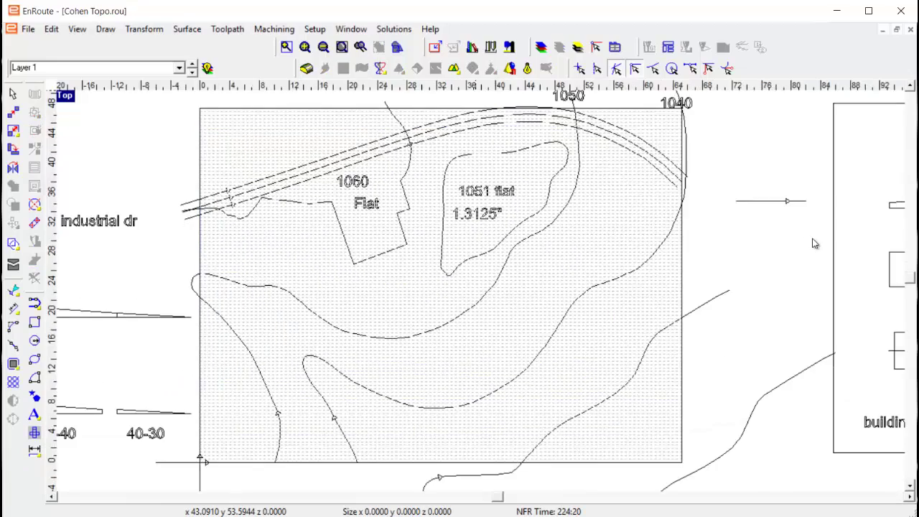
pyautogui.scroll(2, 180, 271)
pyautogui.click(223, 323)
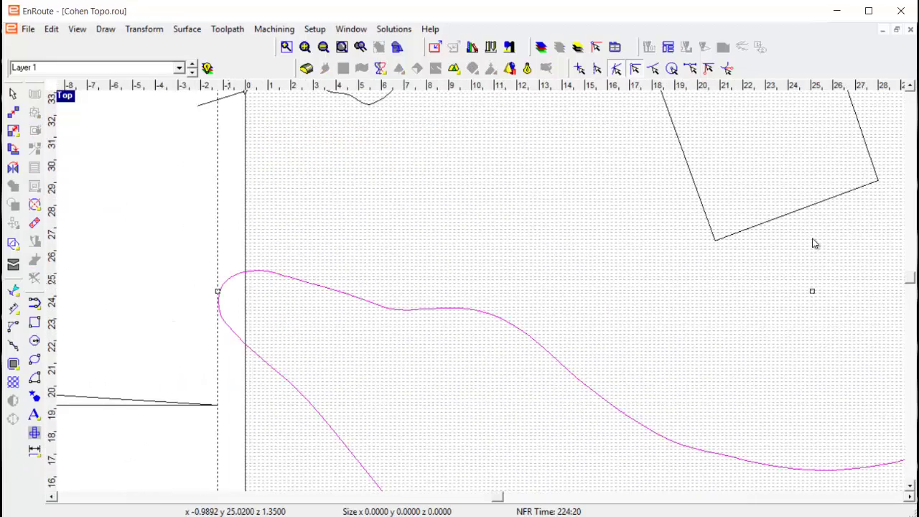
pyautogui.click(13, 290)
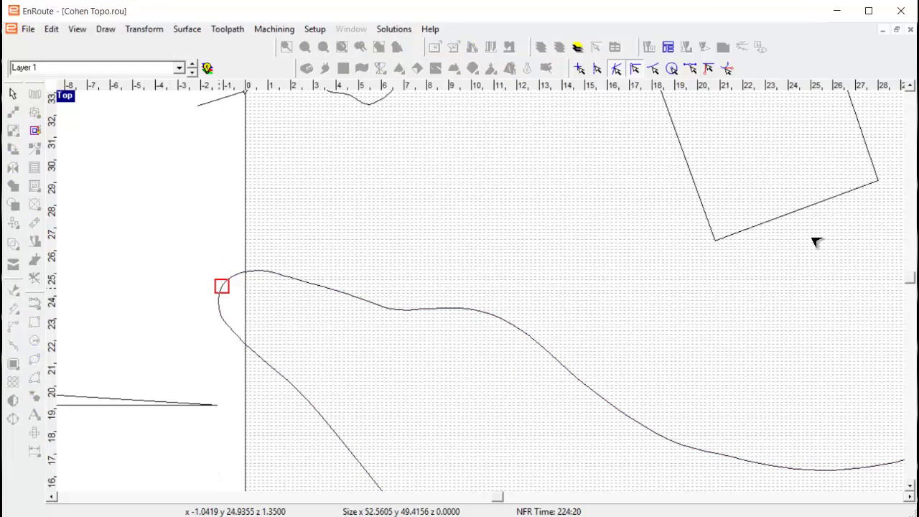
pyautogui.click(221, 284)
pyautogui.rightClick(222, 285)
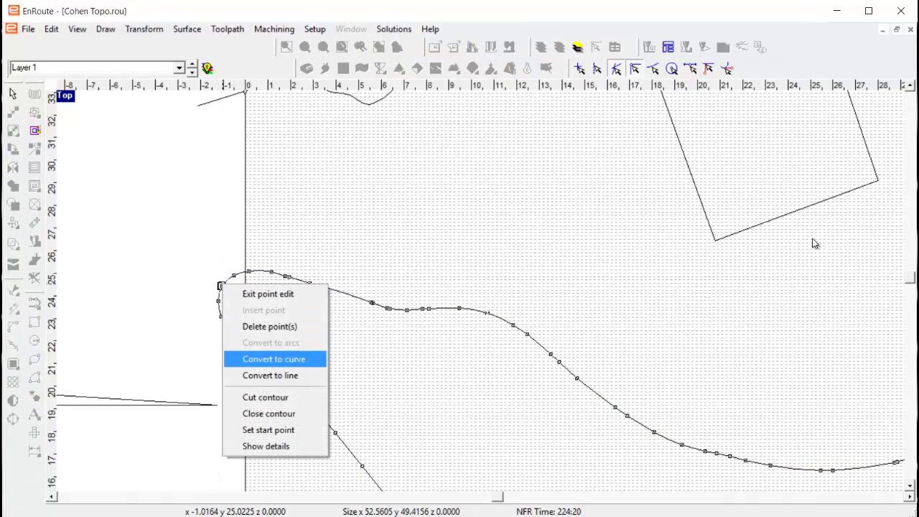
pyautogui.click(265, 397)
pyautogui.rightClick(157, 299)
pyautogui.click(197, 310)
pyautogui.scroll(-2, 177, 240)
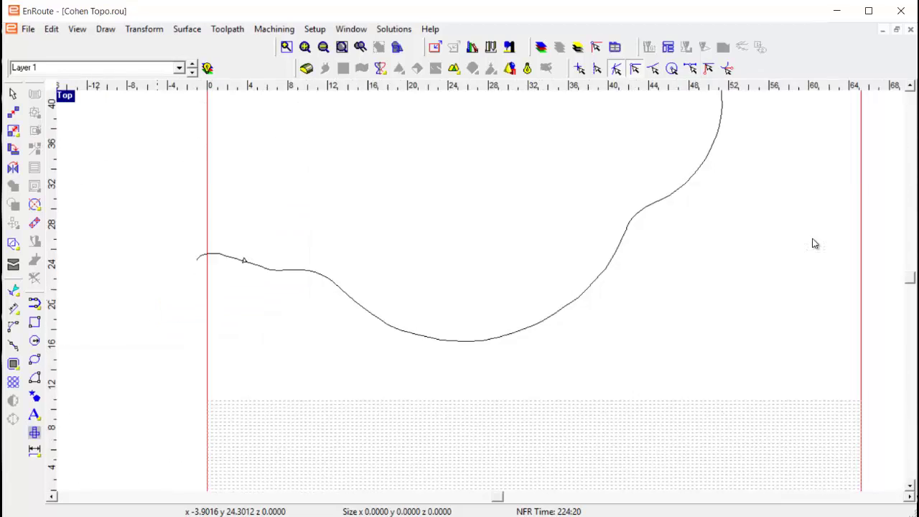
pyautogui.scroll(-2, 181, 239)
pyautogui.click(190, 244)
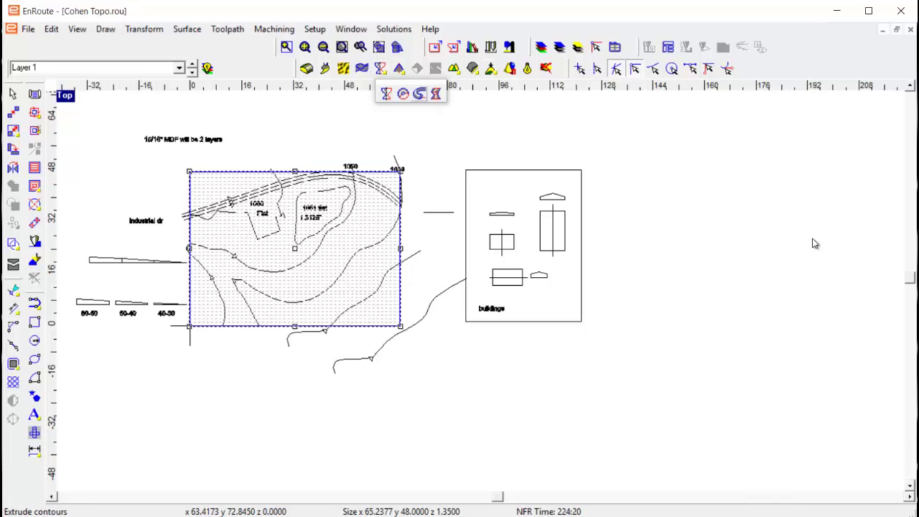
pyautogui.click(435, 93)
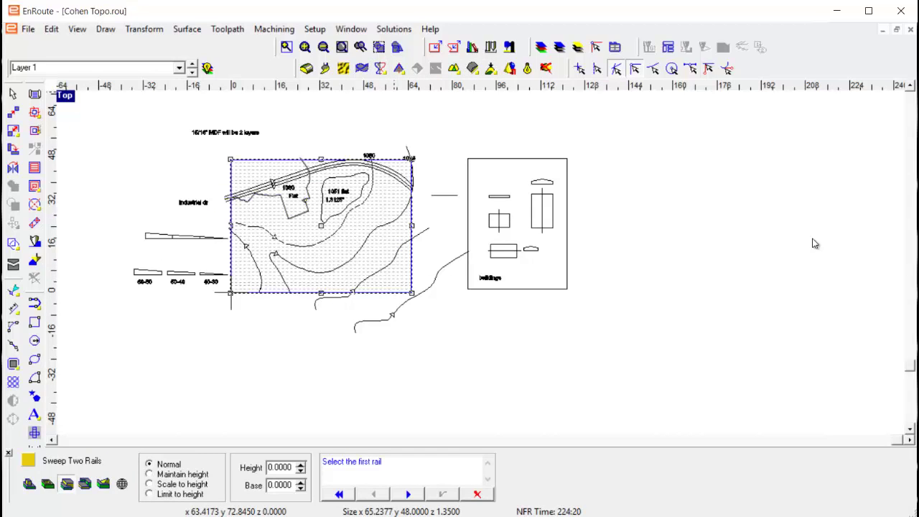
pyautogui.press('Return')
pyautogui.press('Return')
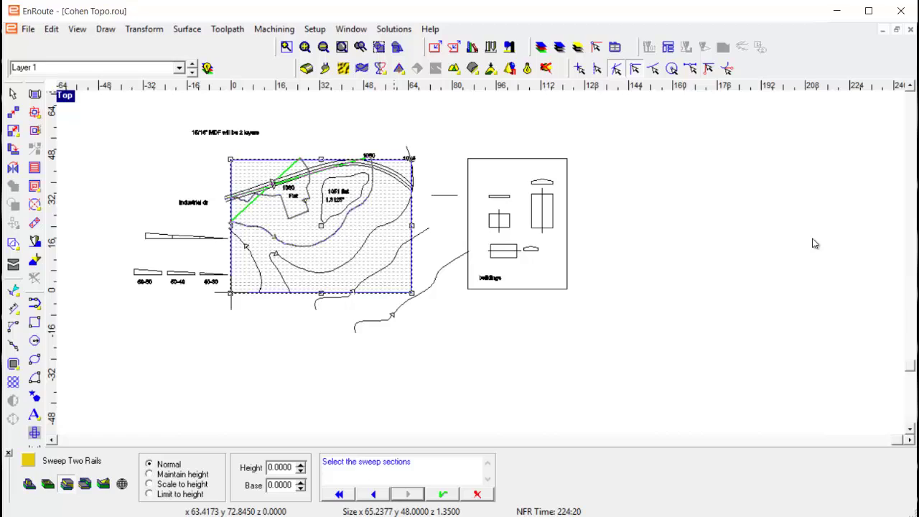
pyautogui.press('Escape')
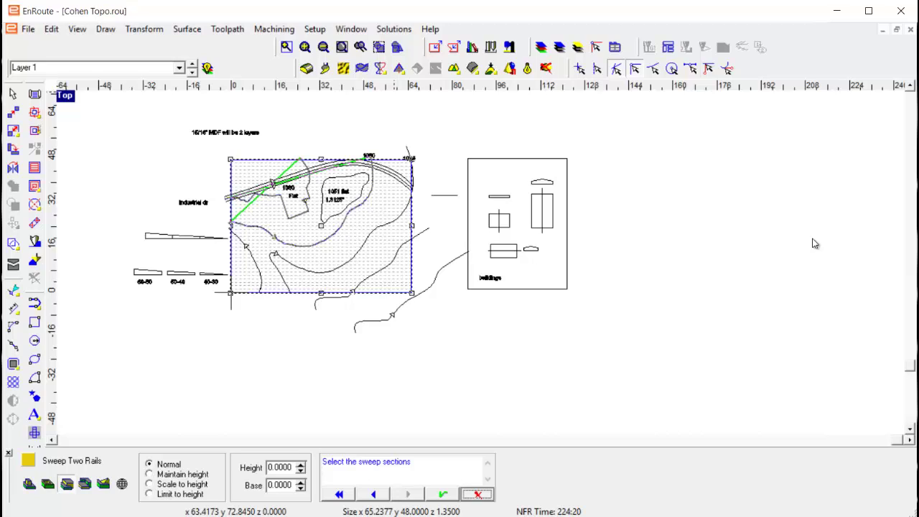
# - Reverse the direction of the open 1060 contour, then select the site relief
pyautogui.scroll(8, 814, 243)
pyautogui.click(270, 190)
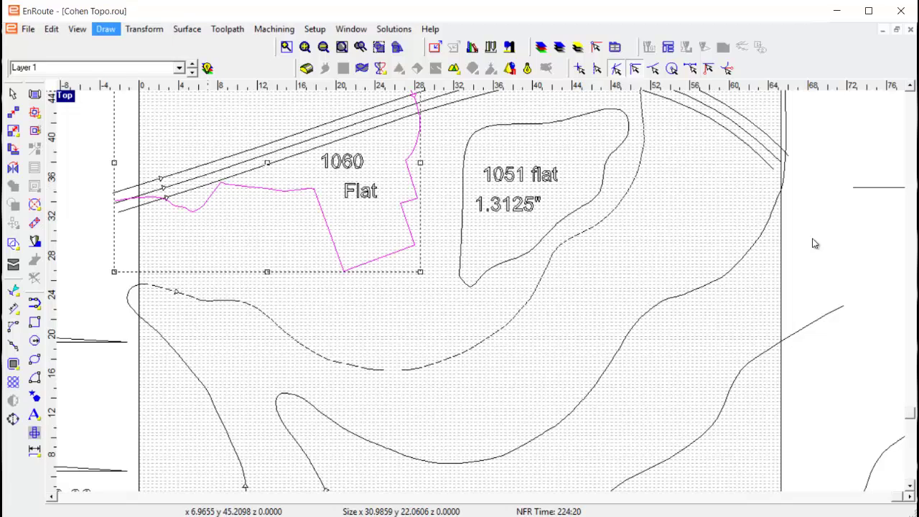
pyautogui.click(105, 29)
pyautogui.moveTo(143, 29)
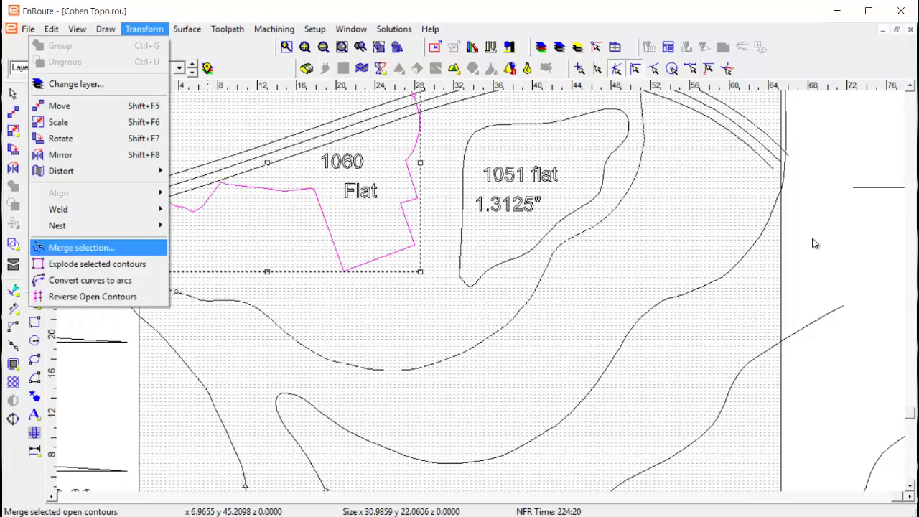
pyautogui.click(93, 297)
pyautogui.click(138, 236)
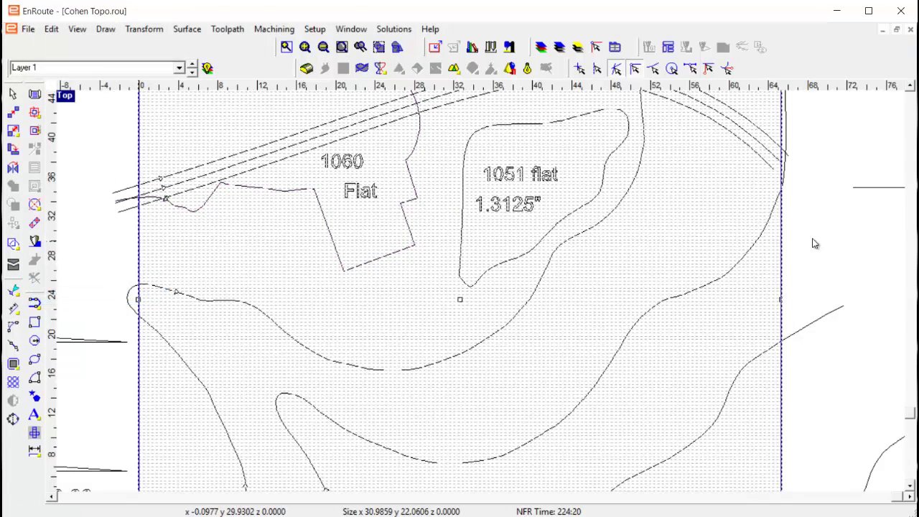
# - Make layer 0 the active layer and hide the road lines
pyautogui.click(191, 72)
pyautogui.click(192, 64)
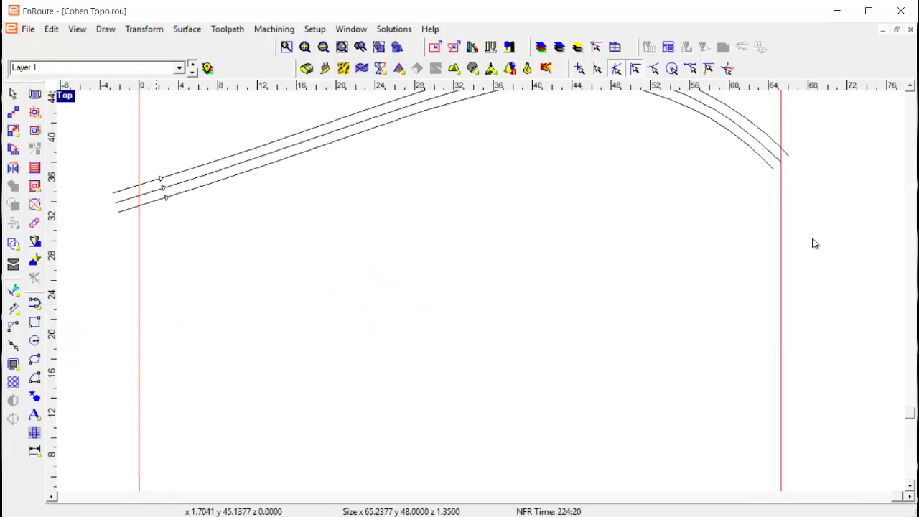
pyautogui.hotkey('ctrl', 'z')
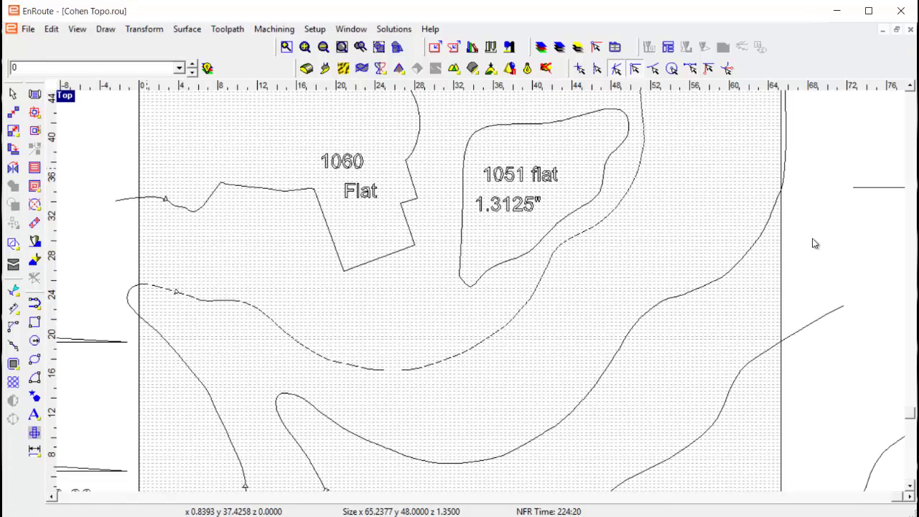
# - Sweep the relief between the 1060 and 1050 contours with Sweep Two Rails, using the short line as the section, and render the view
pyautogui.click(138, 227)
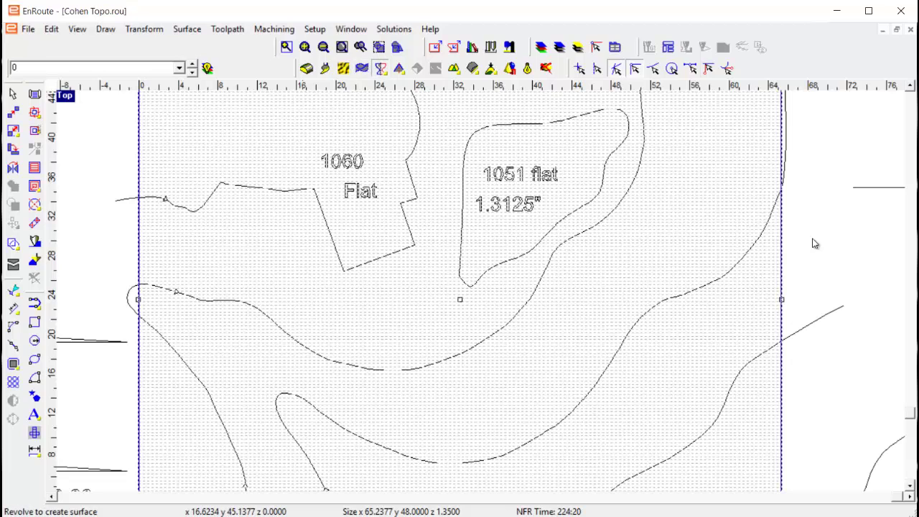
pyautogui.click(419, 94)
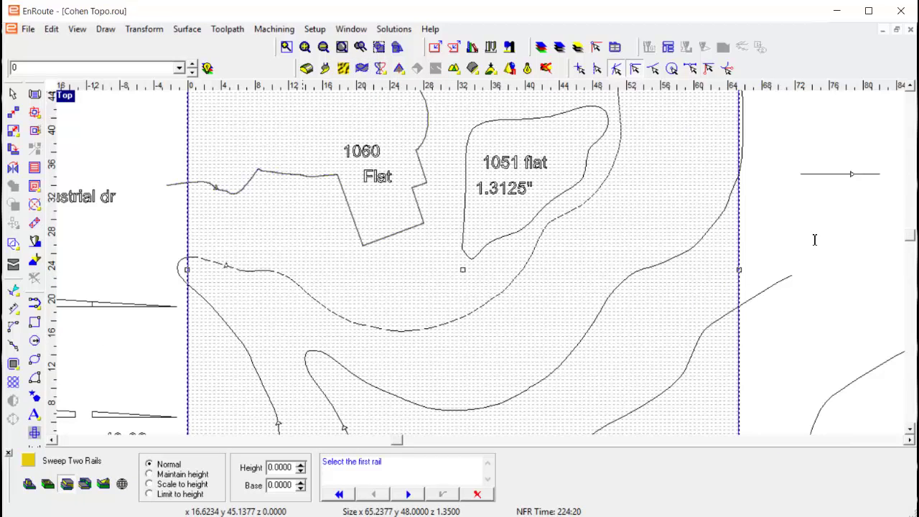
pyautogui.press('Return')
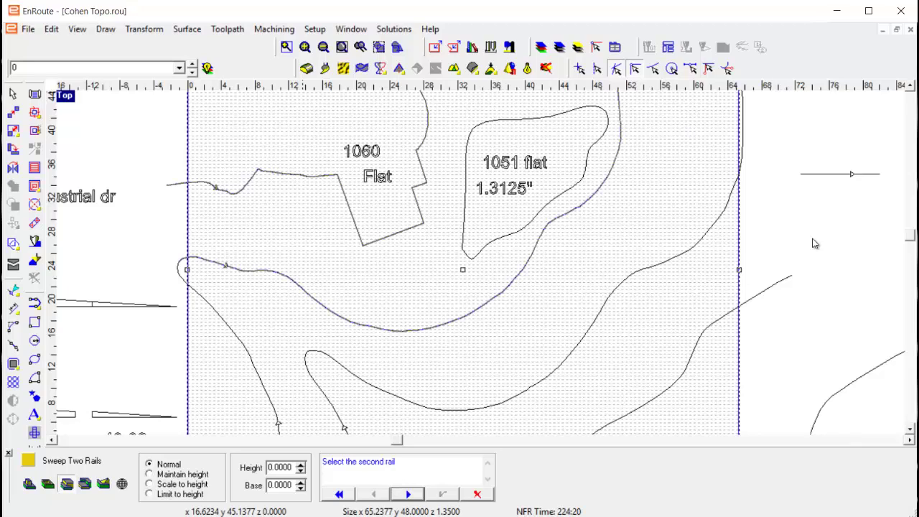
pyautogui.press('Return')
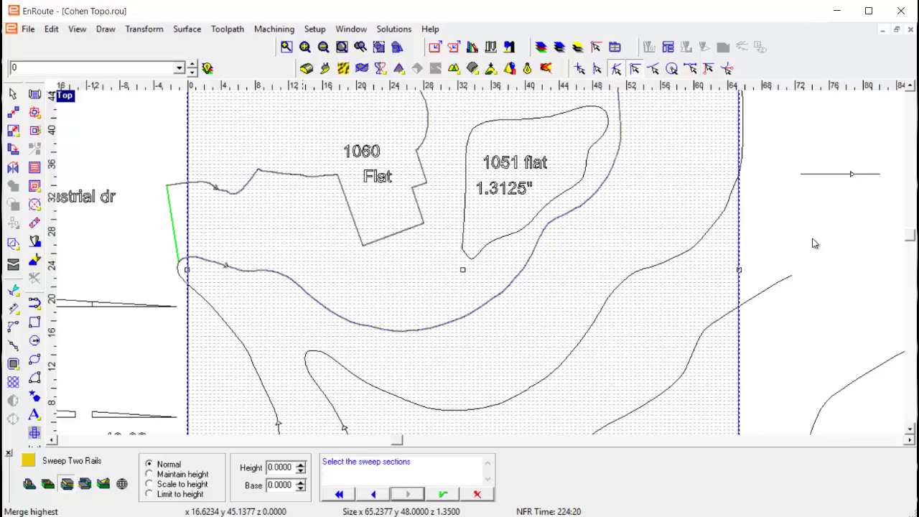
pyautogui.press('Return')
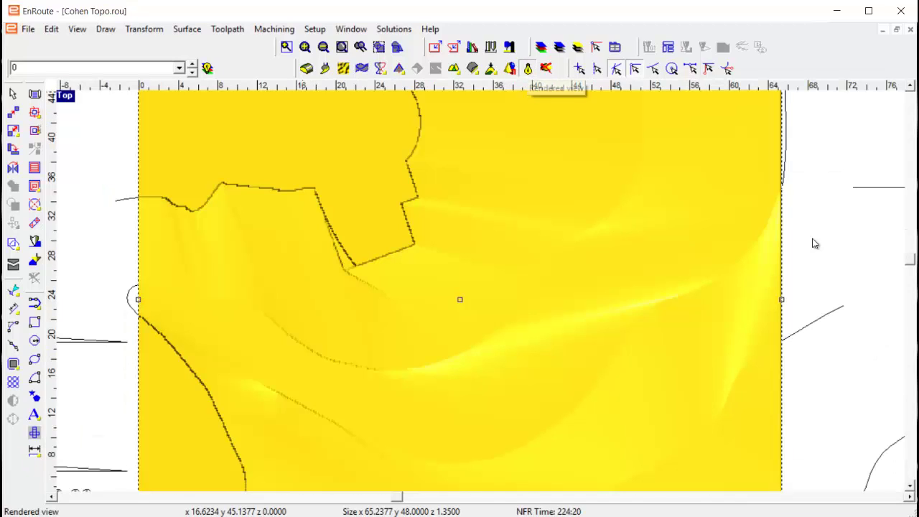
# - Draw a two-segment polyline from the 1060 contour's west end north to about Y 49, then east to the contour's north end
pyautogui.scroll(1, 814, 243)
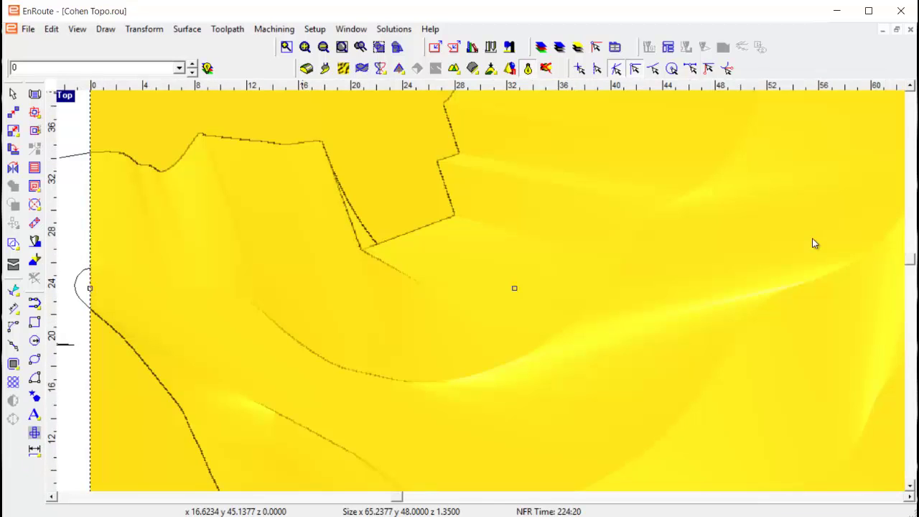
pyautogui.scroll(-1, 815, 243)
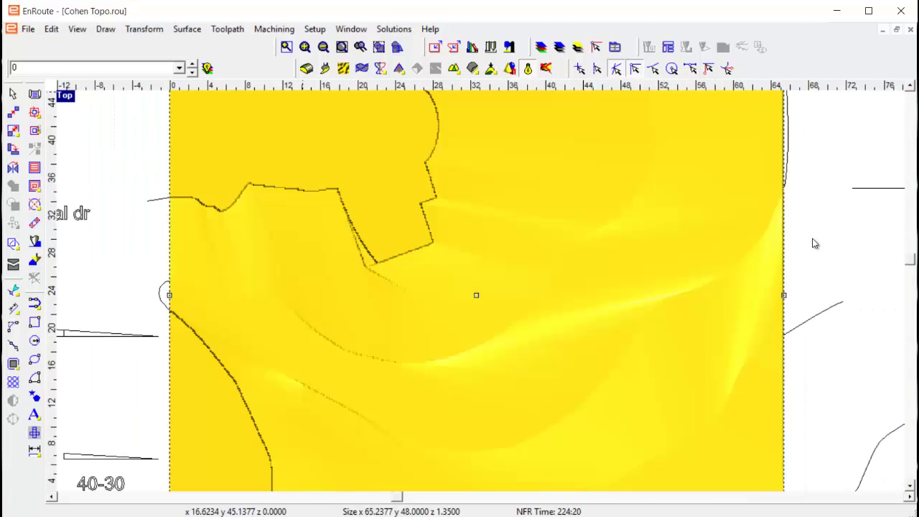
pyautogui.scroll(-1, 815, 244)
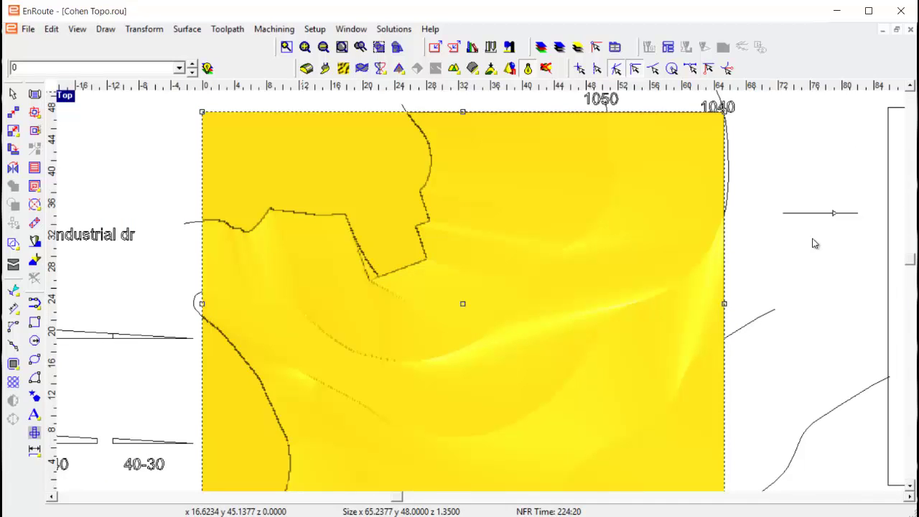
pyautogui.scroll(-1, 815, 244)
pyautogui.scroll(3, 815, 243)
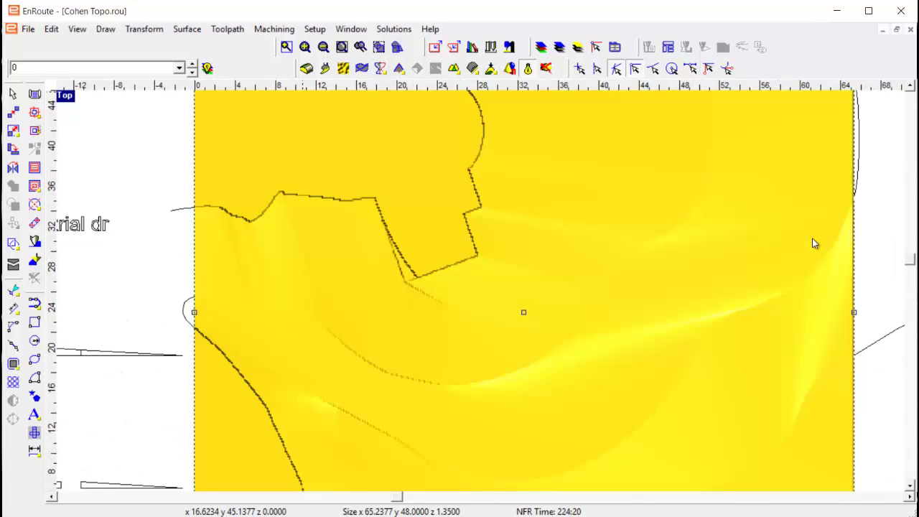
pyautogui.scroll(-1, 815, 243)
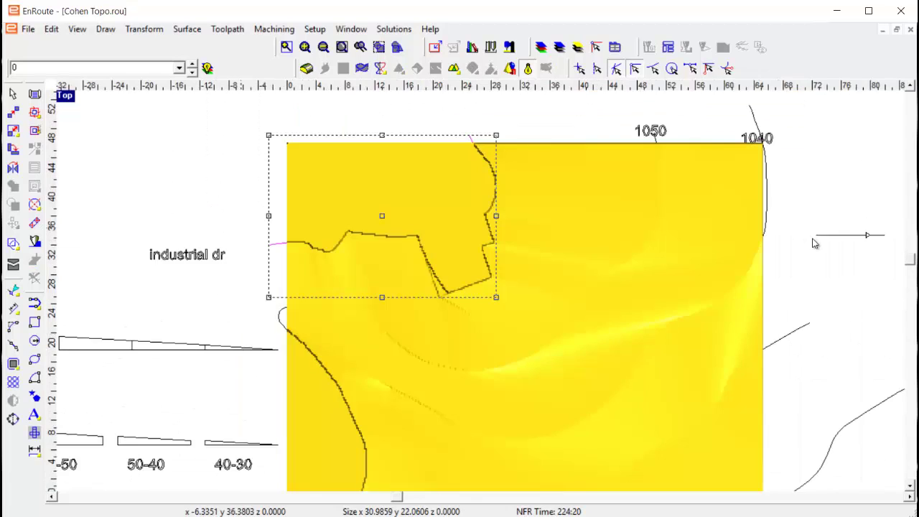
pyautogui.click(35, 303)
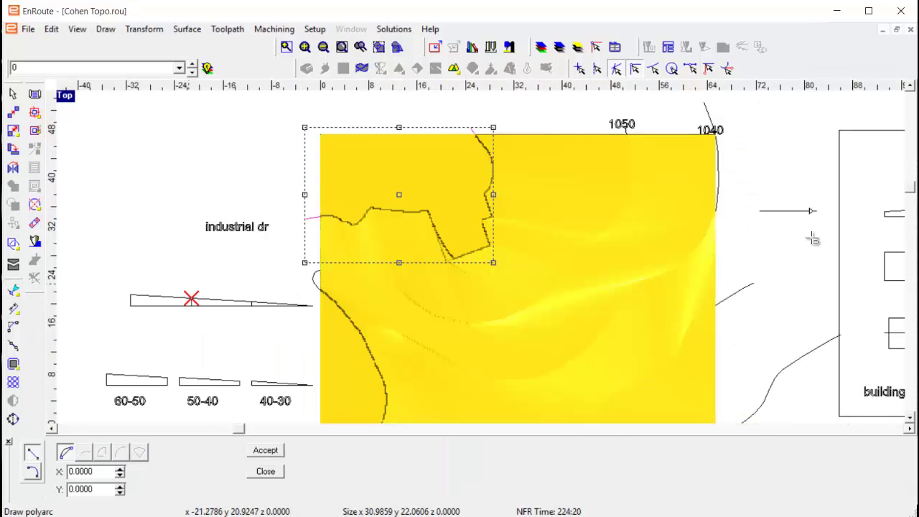
pyautogui.click(616, 68)
pyautogui.click(306, 218)
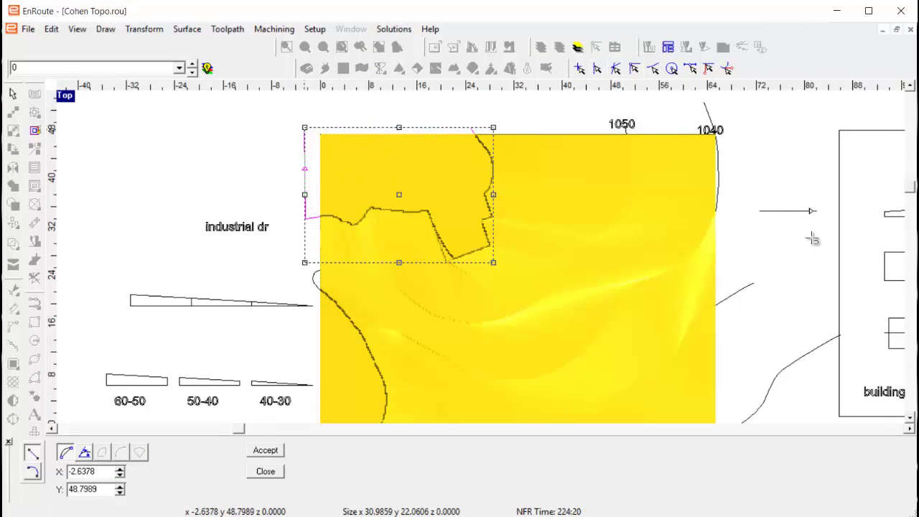
pyautogui.click(304, 128)
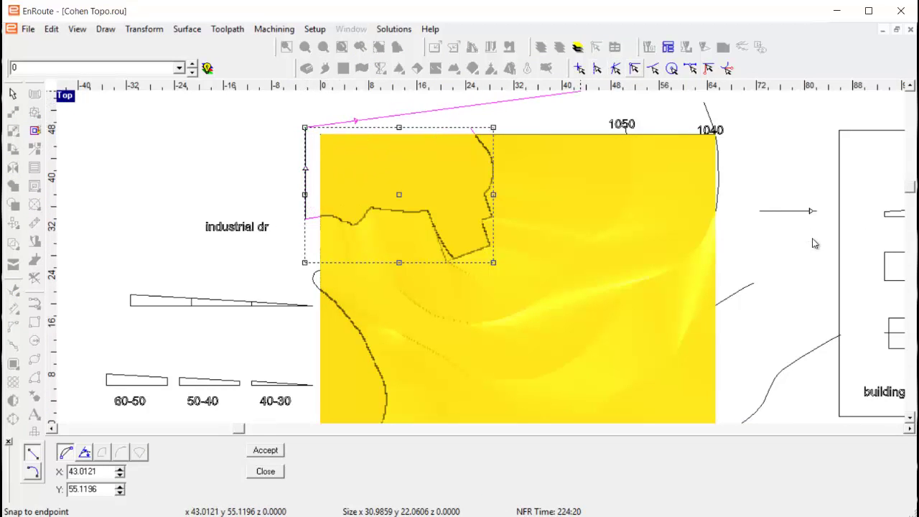
pyautogui.click(471, 127)
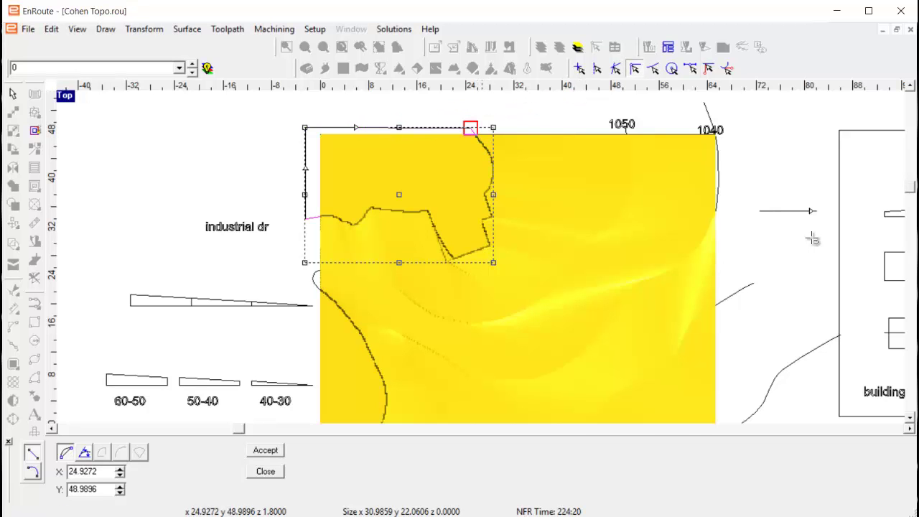
pyautogui.scroll(1, 812, 240)
# - Join the two-segment polyline to the 1060 contour into one closed outline, using a merge tolerance of 0.0010
pyautogui.click(270, 162)
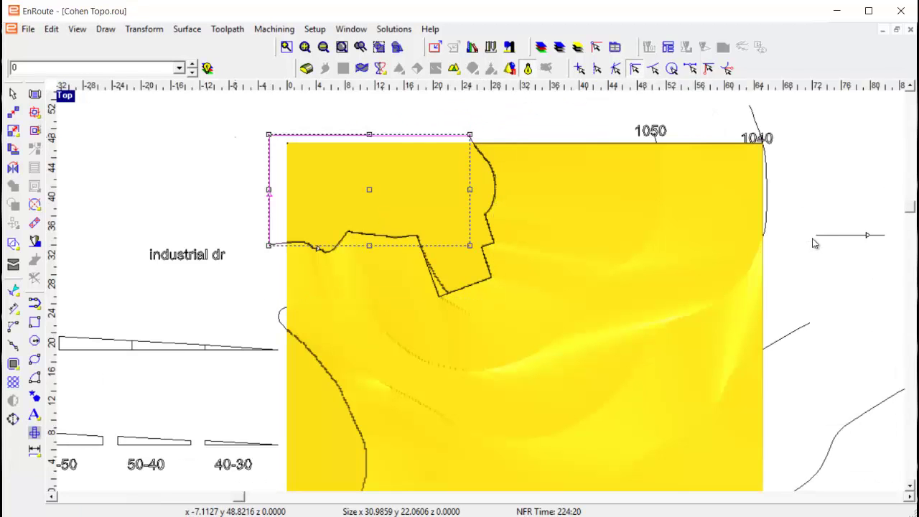
pyautogui.rightClick(269, 162)
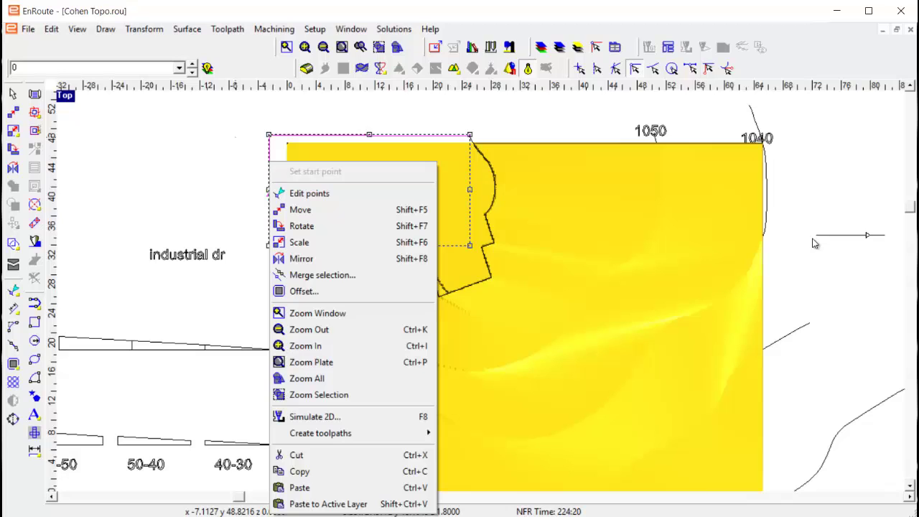
pyautogui.press('Escape')
pyautogui.moveTo(255, 111); pyautogui.dragTo(525, 298)
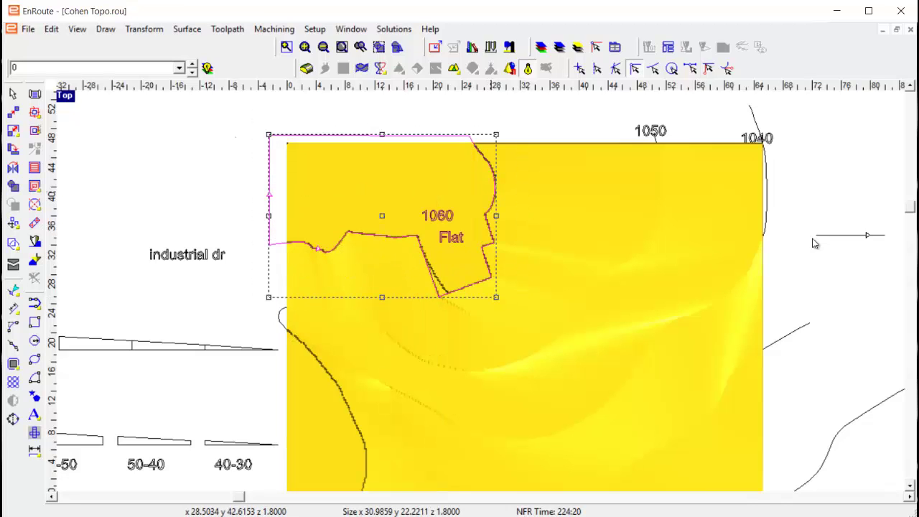
pyautogui.rightClick(452, 136)
pyautogui.click(494, 248)
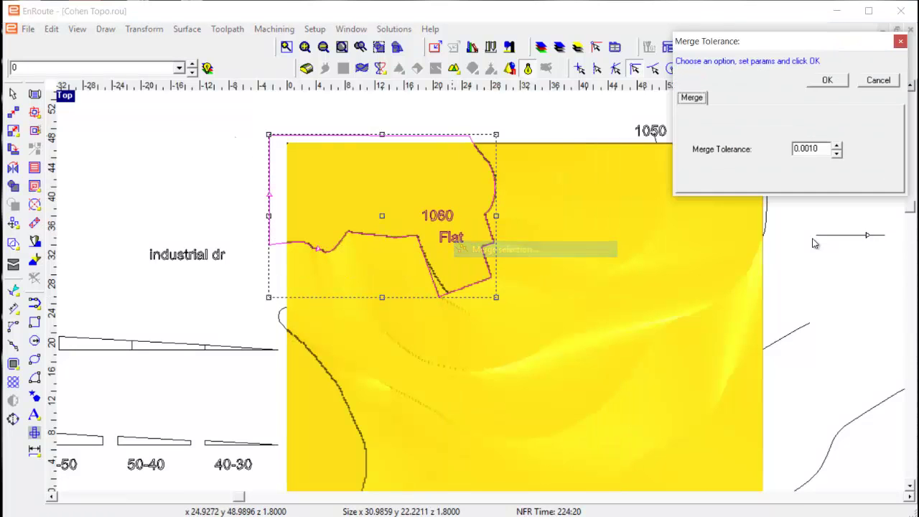
pyautogui.press('Return')
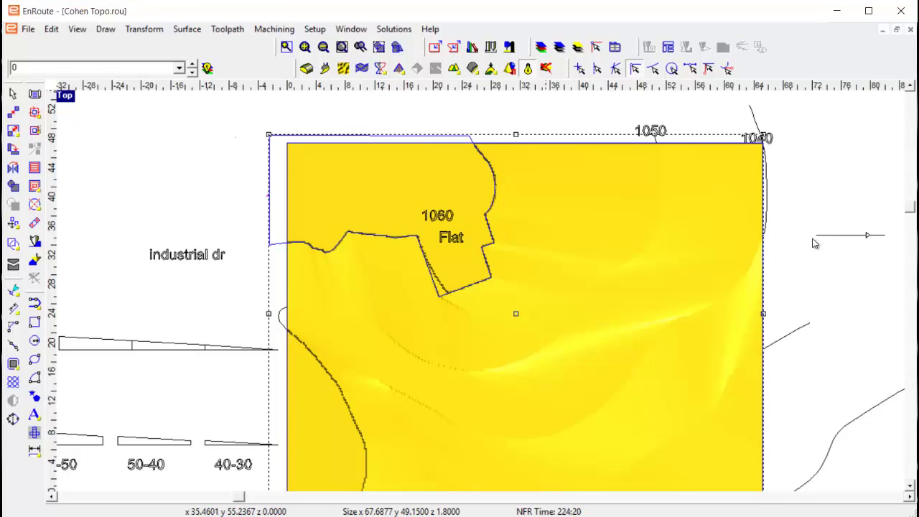
# - Apply a flat relief of height 1.8 and base 0 from the closed 1060 outline to the site relief, keeping the highest surface
pyautogui.click(307, 68)
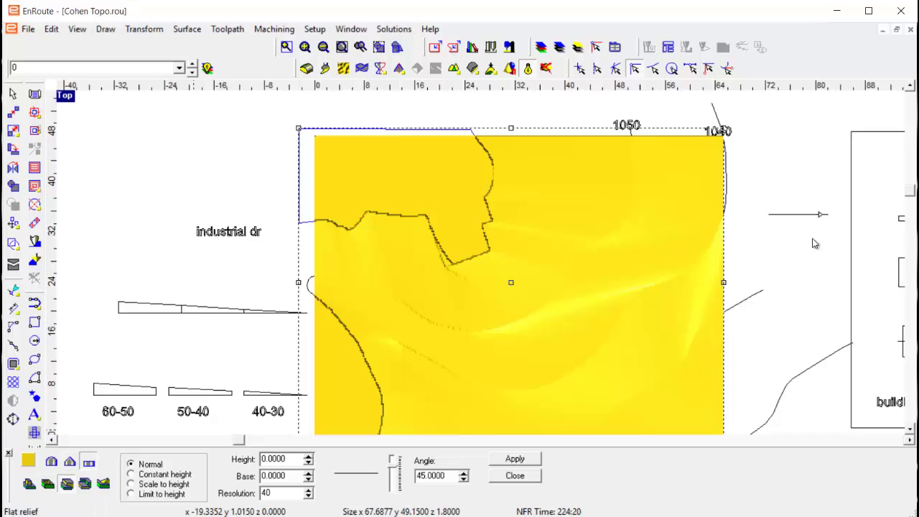
pyautogui.click(30, 483)
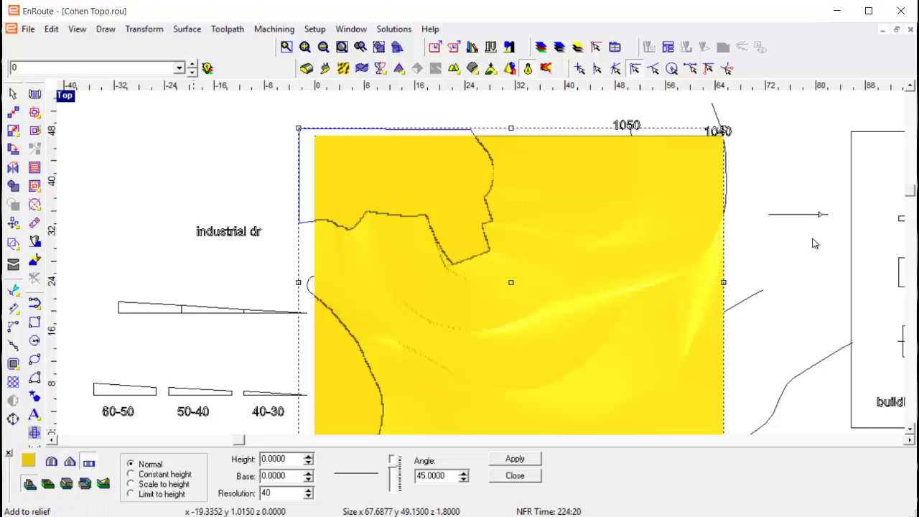
pyautogui.doubleClick(283, 459)
pyautogui.write('1.8')
pyautogui.press('Tab')
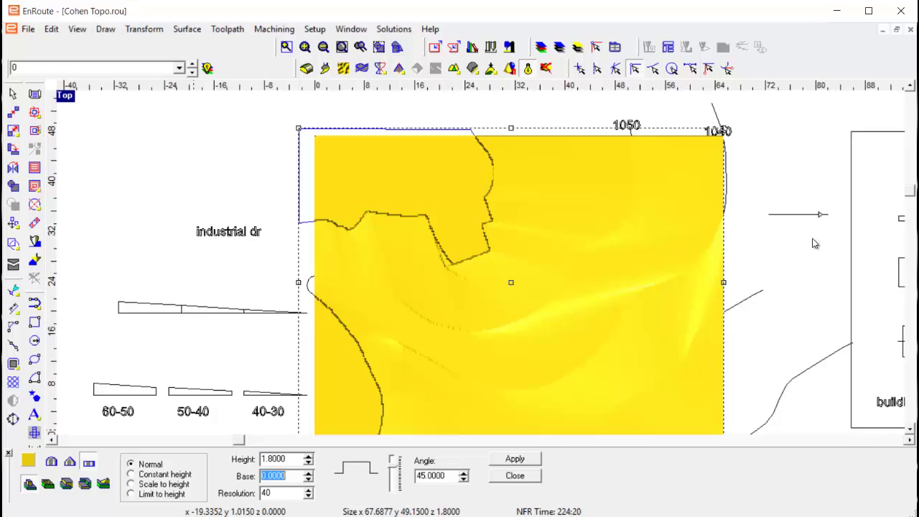
pyautogui.click(67, 483)
pyautogui.press('Return')
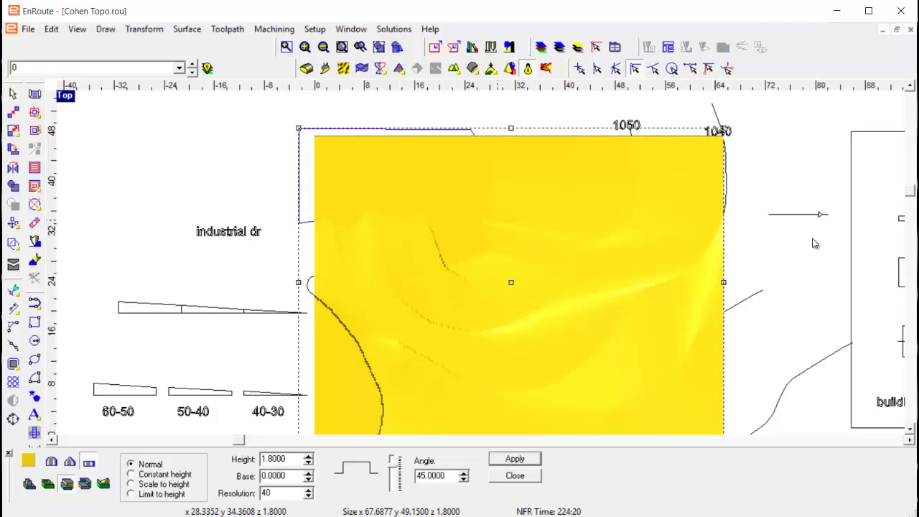
# - Apply a flat relief of height 1.6 and base 0 inside the 1051 flat outline, replacing that area of the site relief
pyautogui.scroll(1, 528, 161)
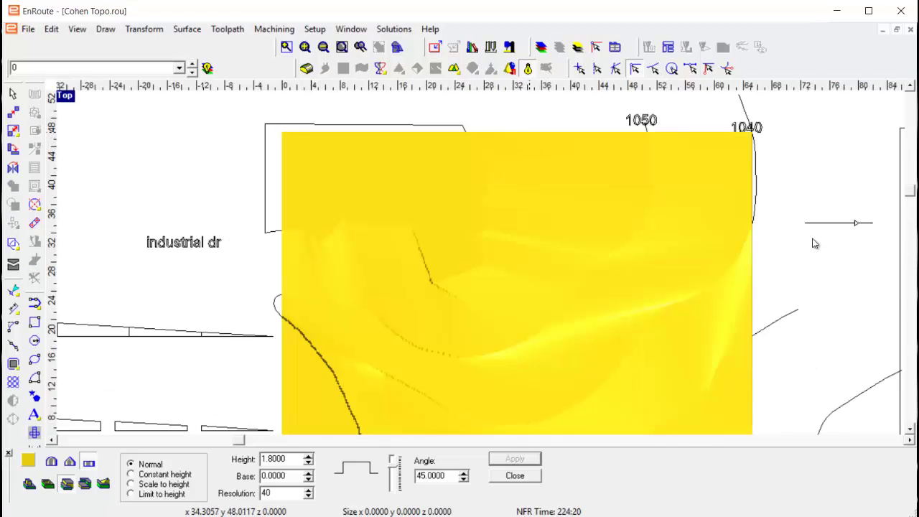
pyautogui.click(532, 133)
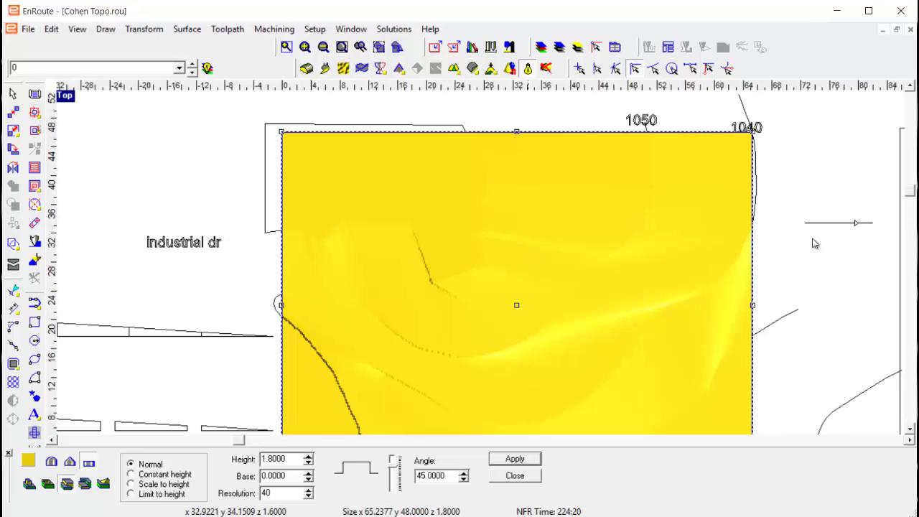
pyautogui.keyDown('shift'); pyautogui.click(521, 232); pyautogui.keyUp('shift')
pyautogui.click(516, 125)
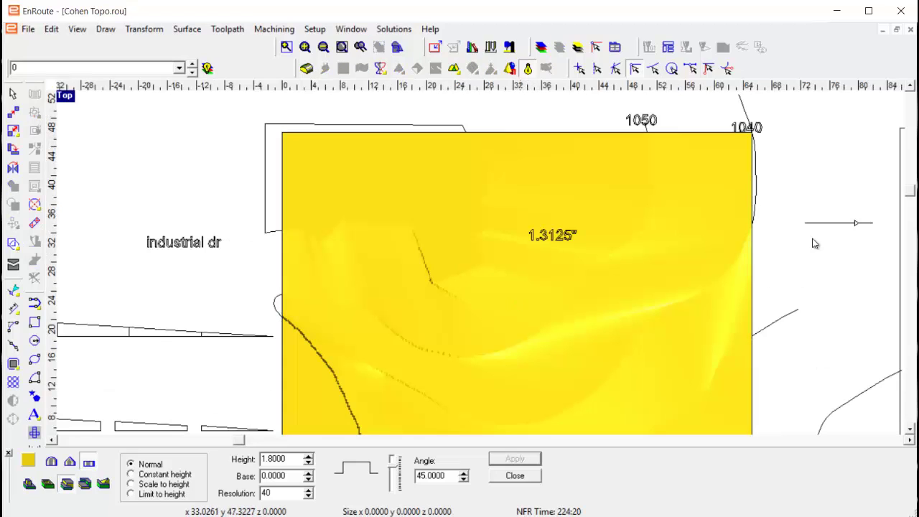
pyautogui.scroll(1, 523, 200)
pyautogui.click(540, 169)
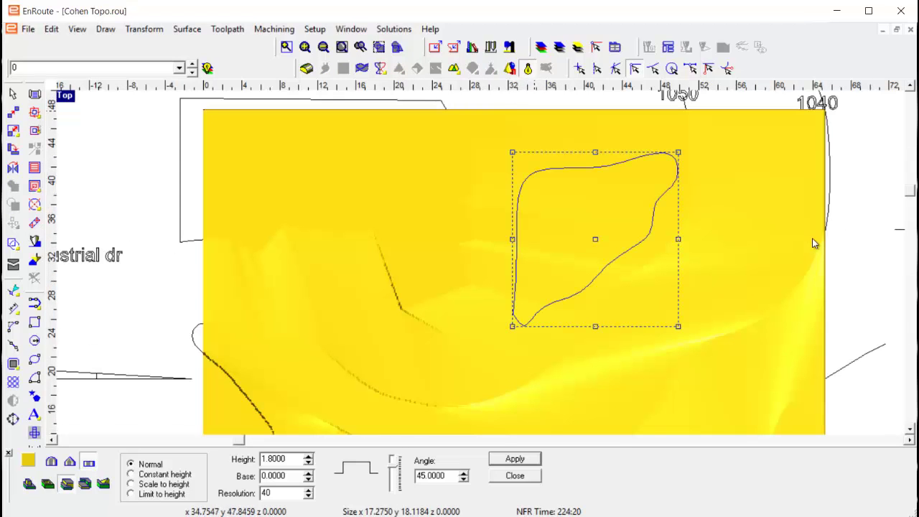
pyautogui.click(814, 243)
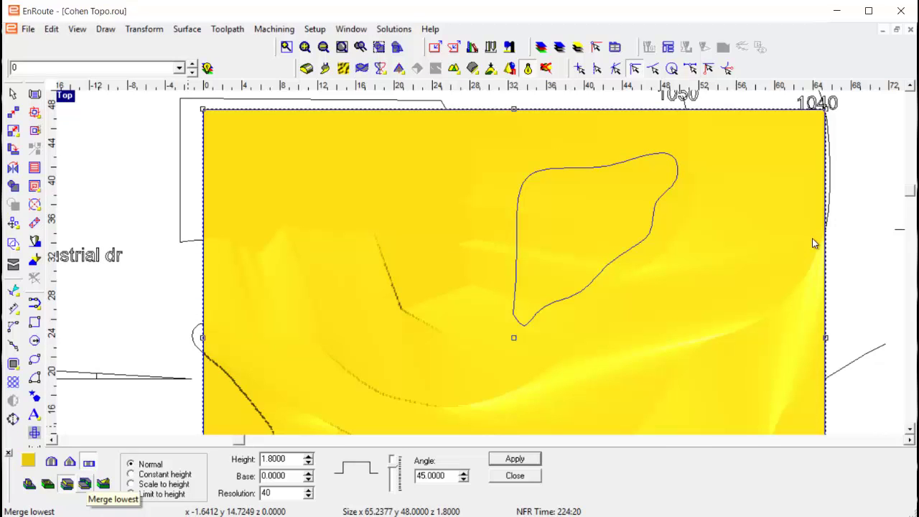
pyautogui.press('Tab')
pyautogui.write('1')
pyautogui.press('Tab')
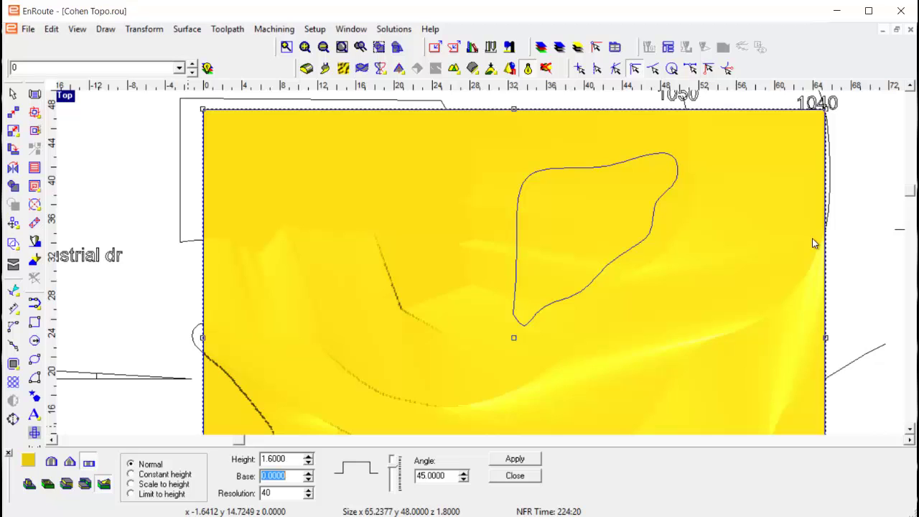
pyautogui.press('Return')
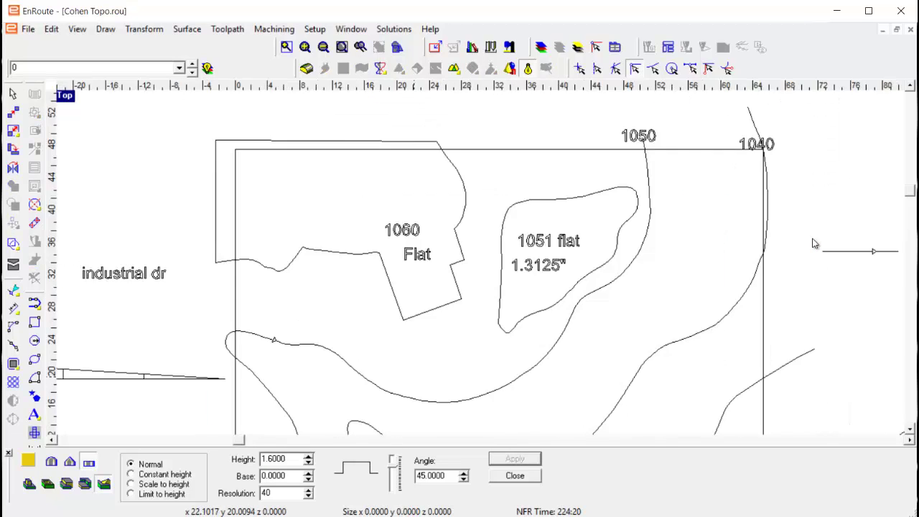
pyautogui.scroll(-1, 411, 377)
pyautogui.press('Tab')
pyautogui.press('Return')
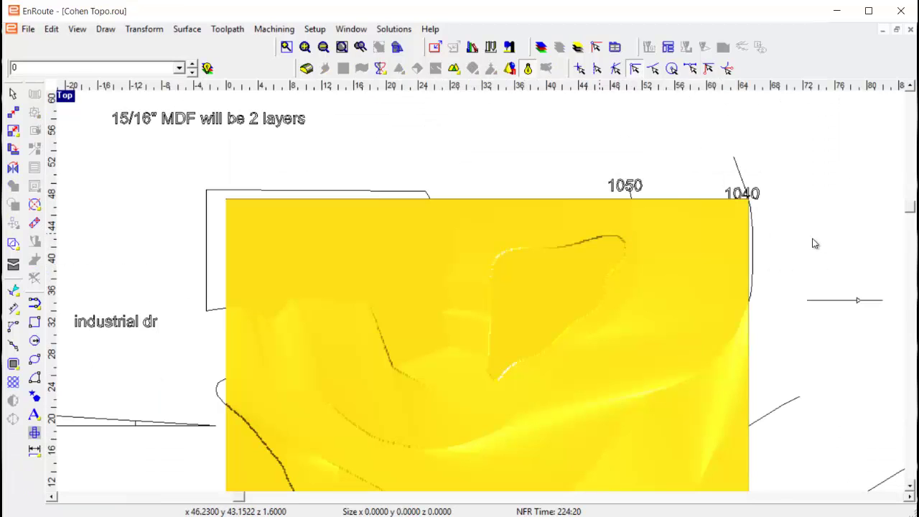
# - Examine the relief's flat areas, slopes and edges from several angles in perspective, both as wireframe and rendered
pyautogui.scroll(1, 815, 244)
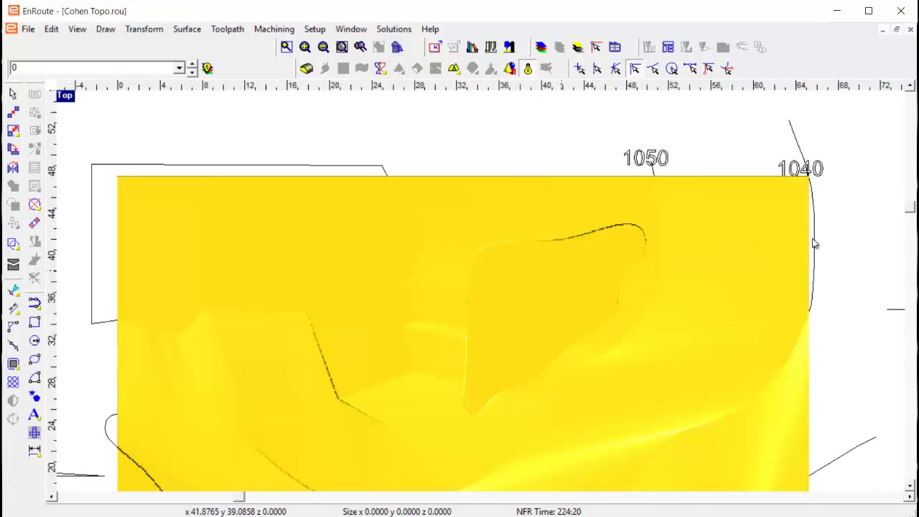
pyautogui.scroll(-1, 813, 244)
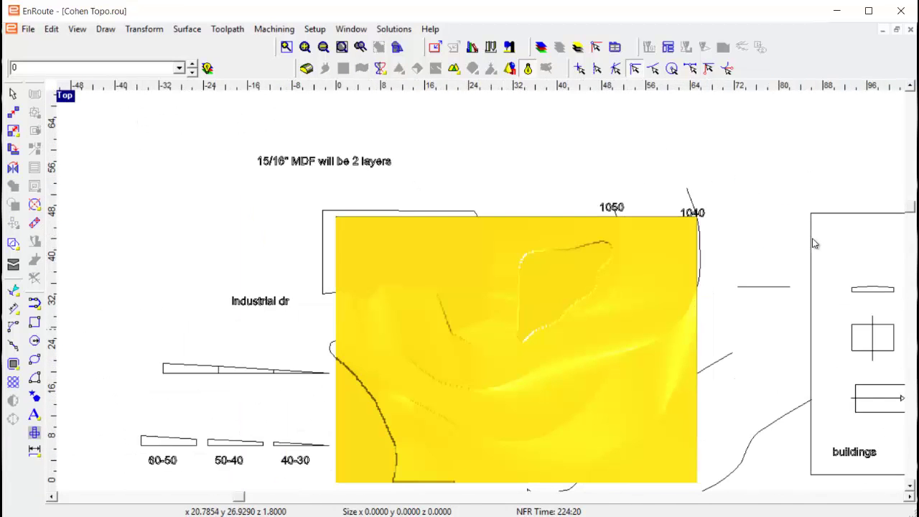
pyautogui.scroll(1, 815, 244)
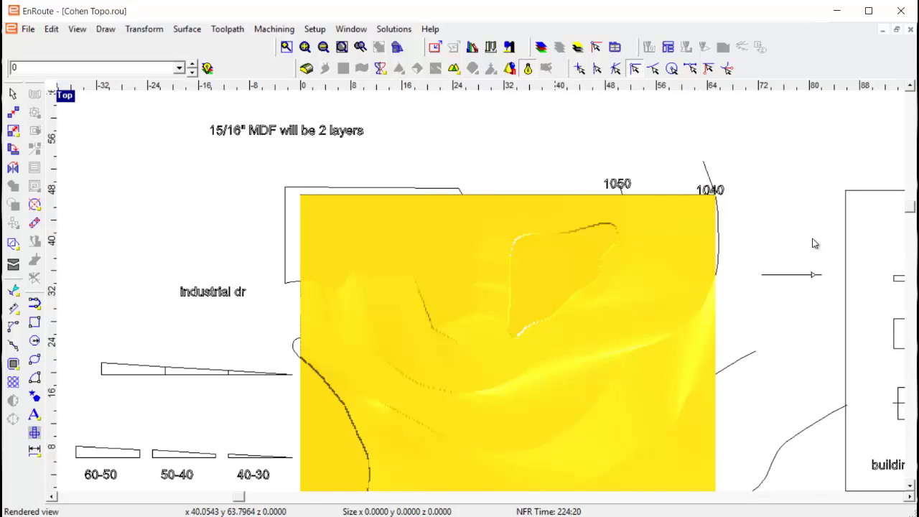
pyautogui.click(528, 68)
pyautogui.press('F5')
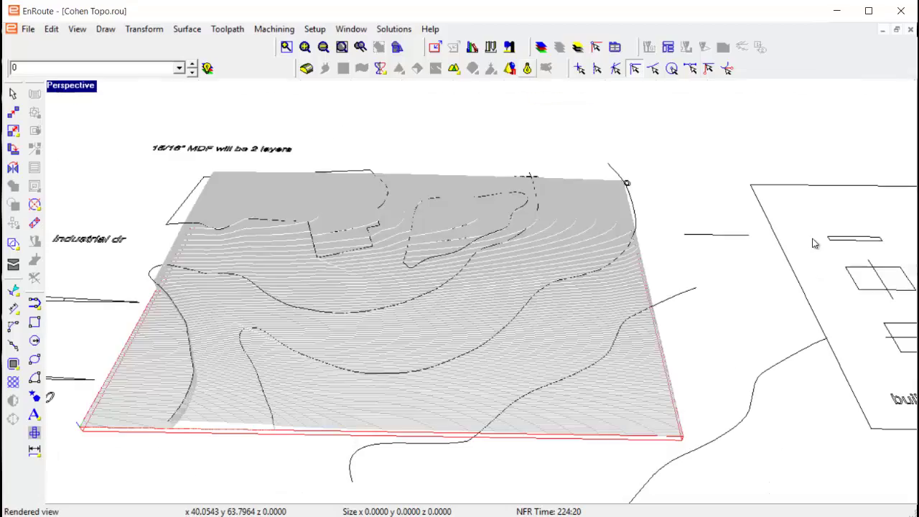
pyautogui.moveTo(813, 244); pyautogui.dragTo(813, 244, button='middle')
pyautogui.scroll(3, 813, 244)
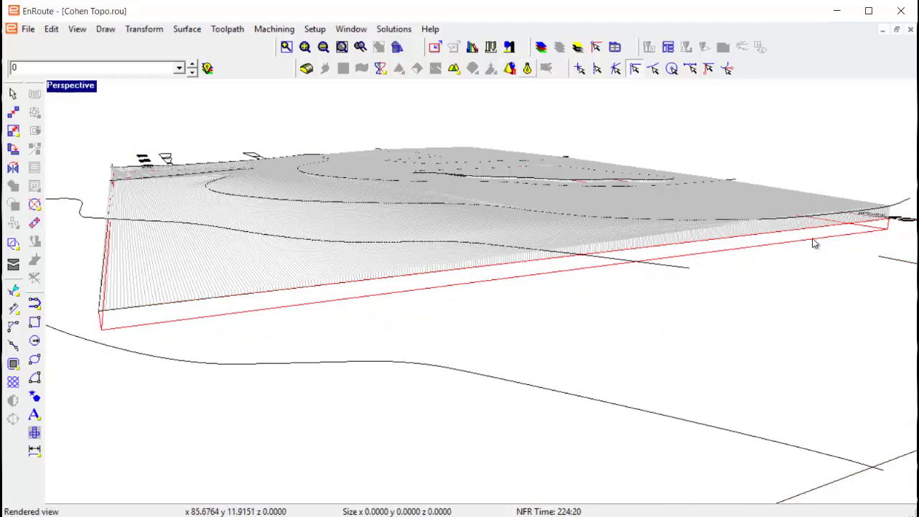
pyautogui.press('Down')
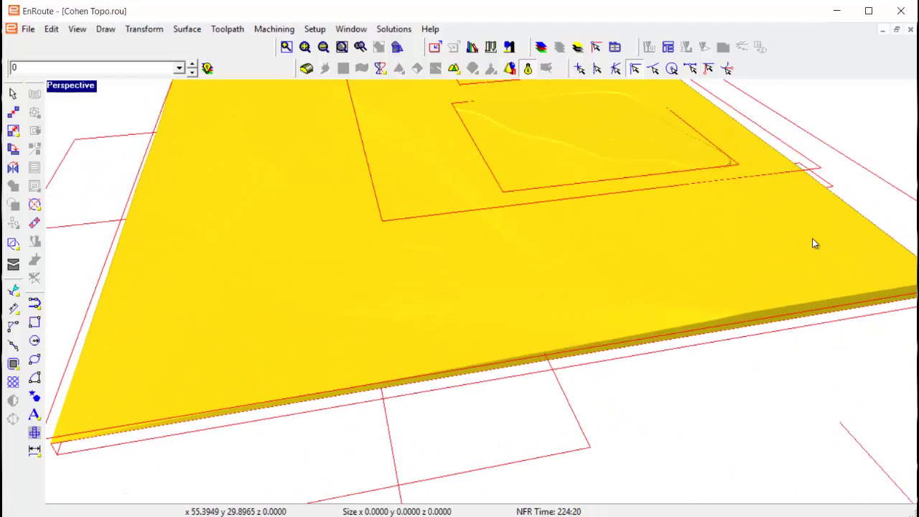
pyautogui.press('Left')
pyautogui.press('Left')
pyautogui.press('Down')
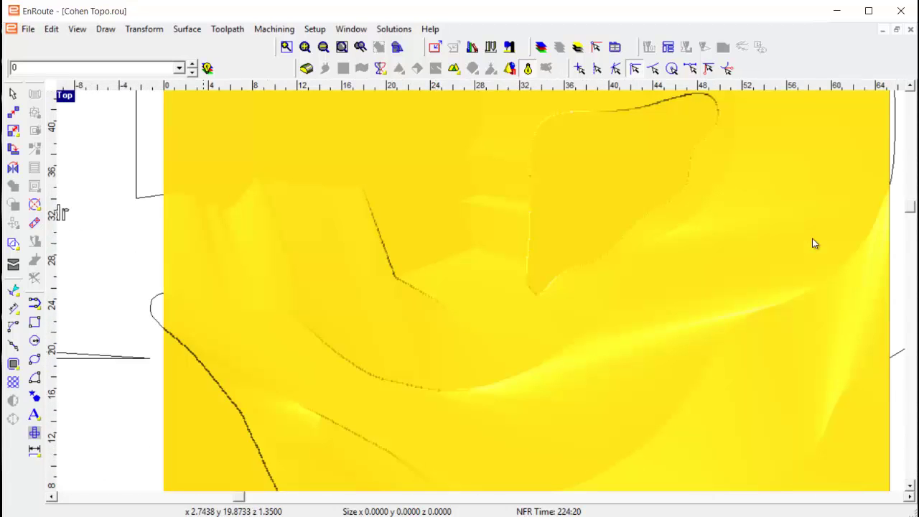
# - Smooth the relief along the 1050 contour seam with the relief brush, using a radius of 1 and increased power
pyautogui.click(815, 243)
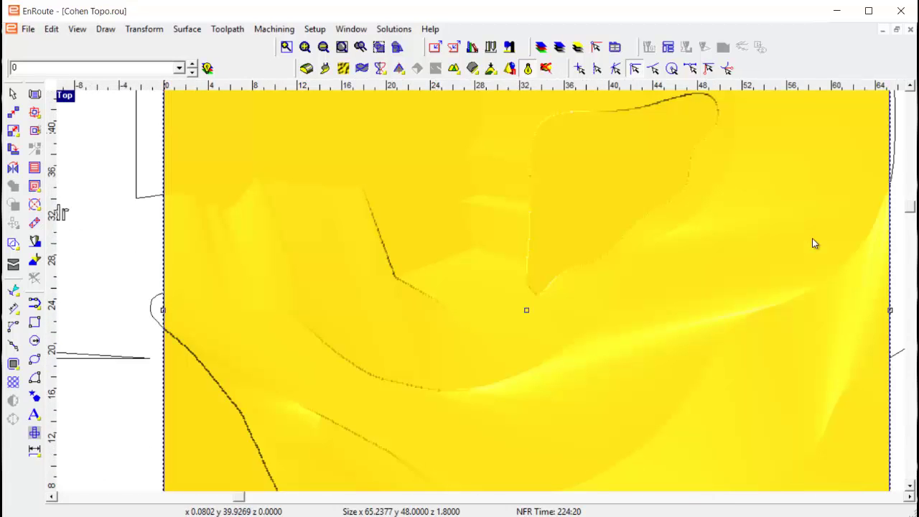
pyautogui.press('d')
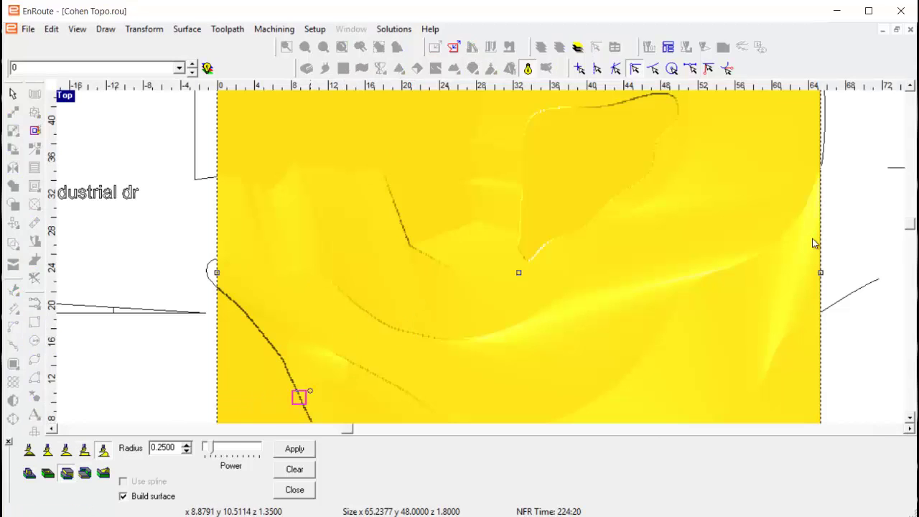
pyautogui.moveTo(176, 447); pyautogui.dragTo(66, 449)
pyautogui.write('1')
pyautogui.press('Tab')
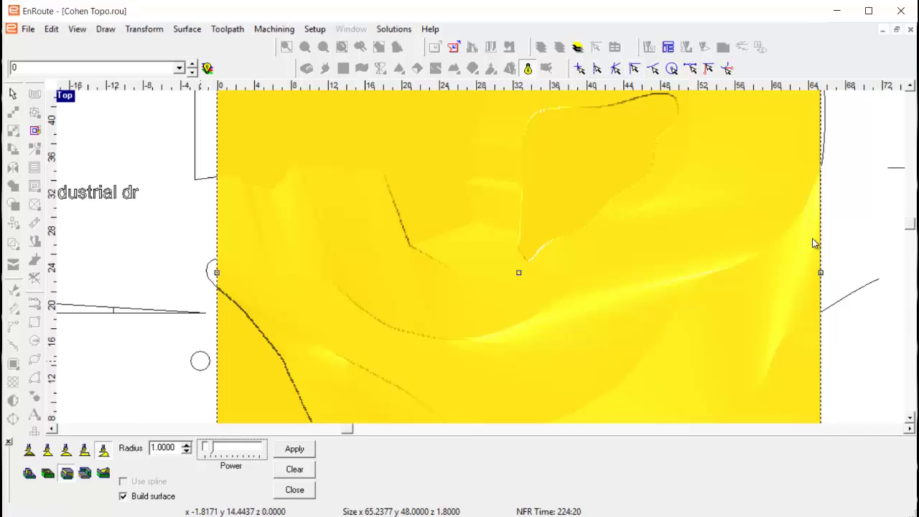
pyautogui.moveTo(392, 324); pyautogui.dragTo(433, 333)
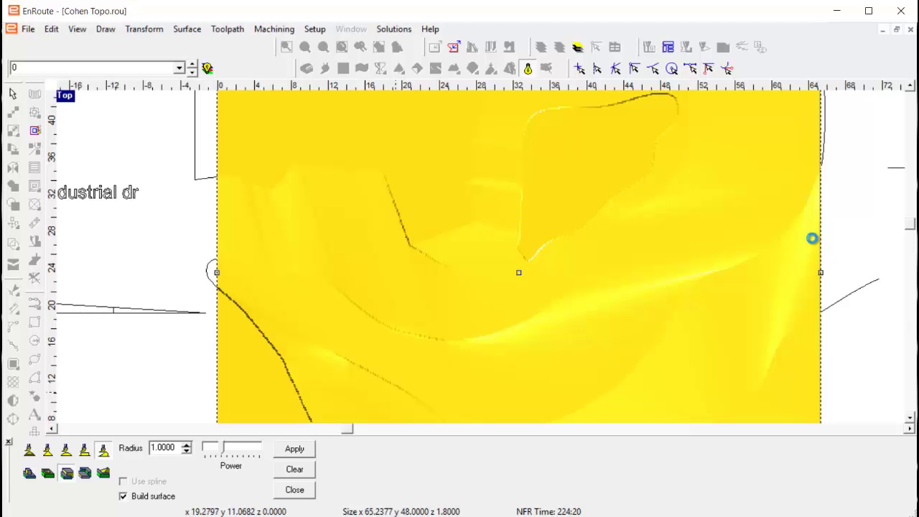
pyautogui.scroll(-2, 812, 238)
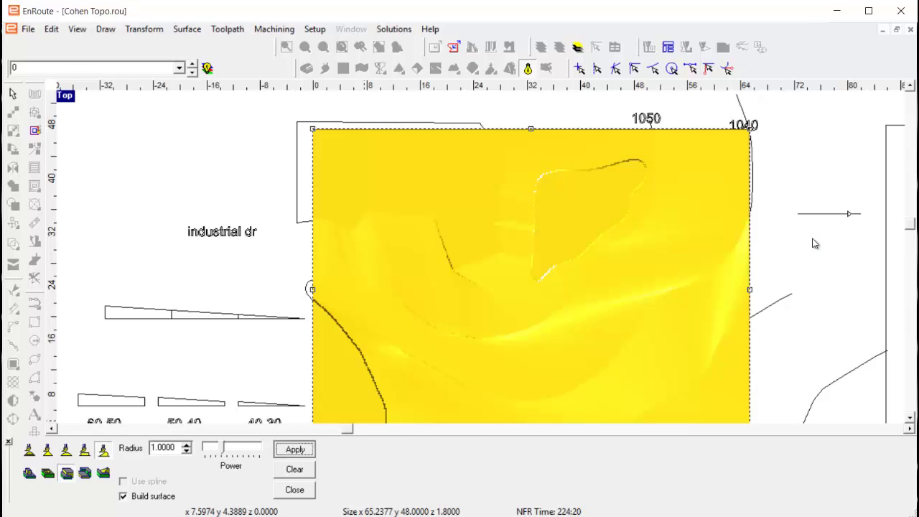
pyautogui.click(294, 490)
# - Deselect the relief and inspect its smoothed seams and contour edges in the rendered perspective view
pyautogui.rightClick(122, 192)
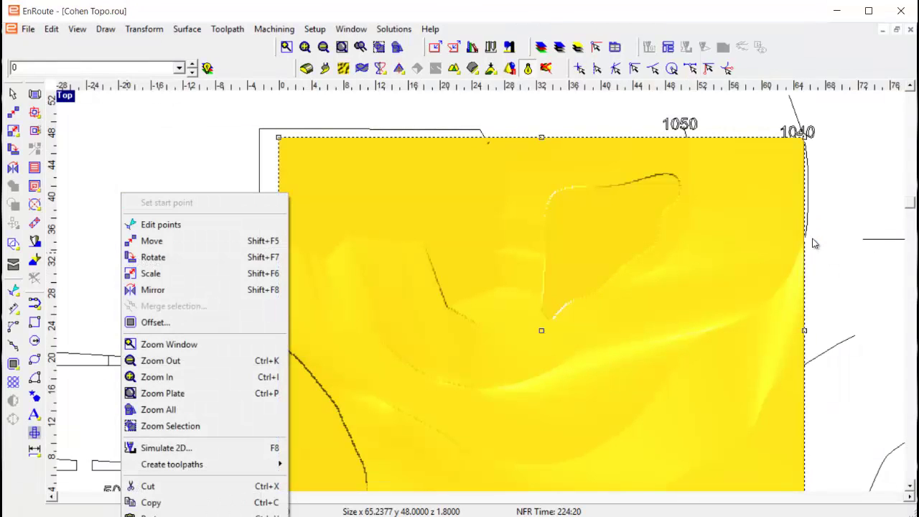
pyautogui.click(176, 182)
pyautogui.scroll(-1, 179, 181)
pyautogui.press('F5')
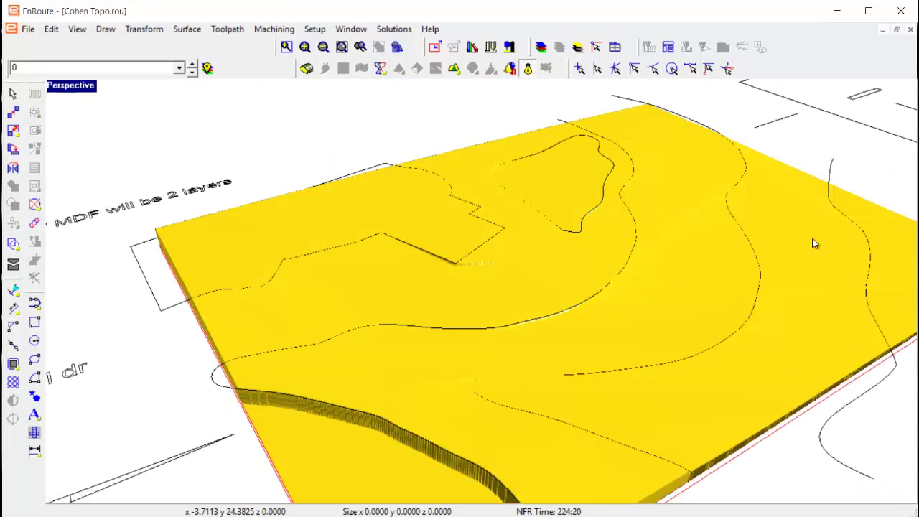
pyautogui.moveTo(812, 242); pyautogui.dragTo(813, 242, button='middle')
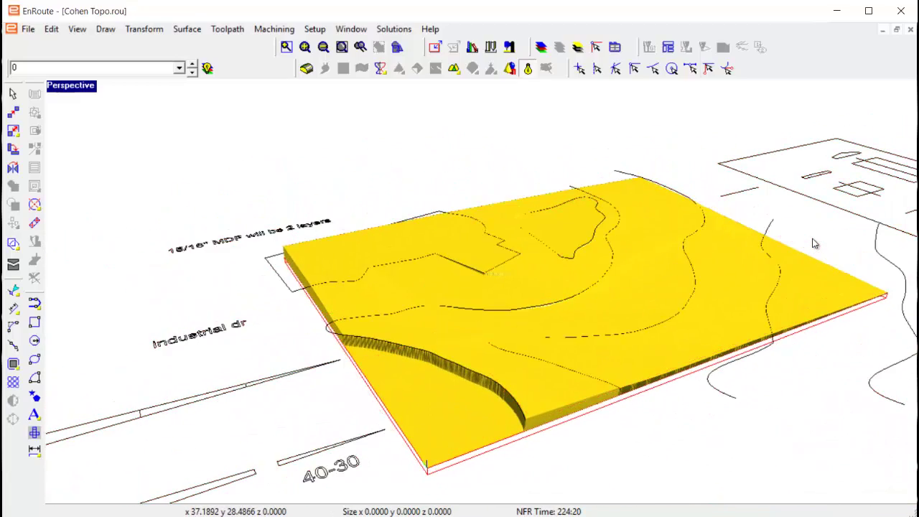
# - Extend the lower end of the contour crossing the relief's origin corner slightly past the relief's bottom edge
pyautogui.press('F5')
pyautogui.scroll(2, 252, 357)
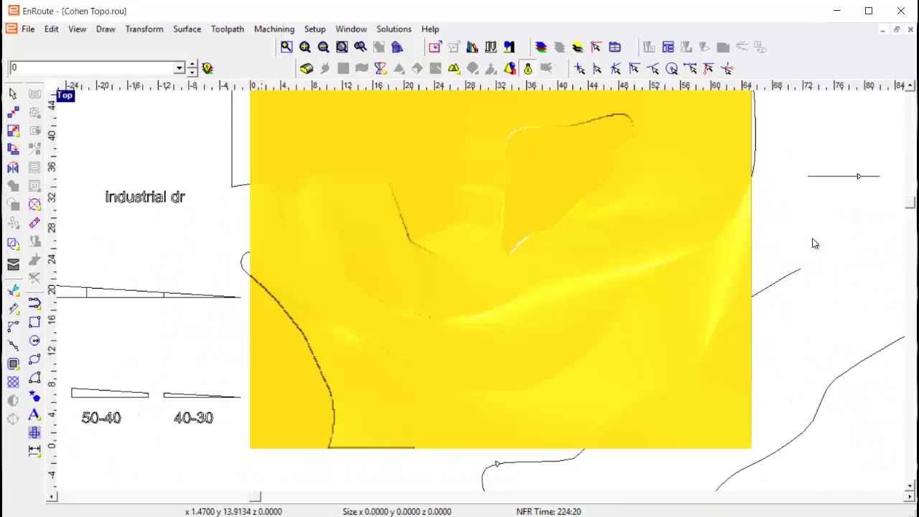
pyautogui.click(250, 391)
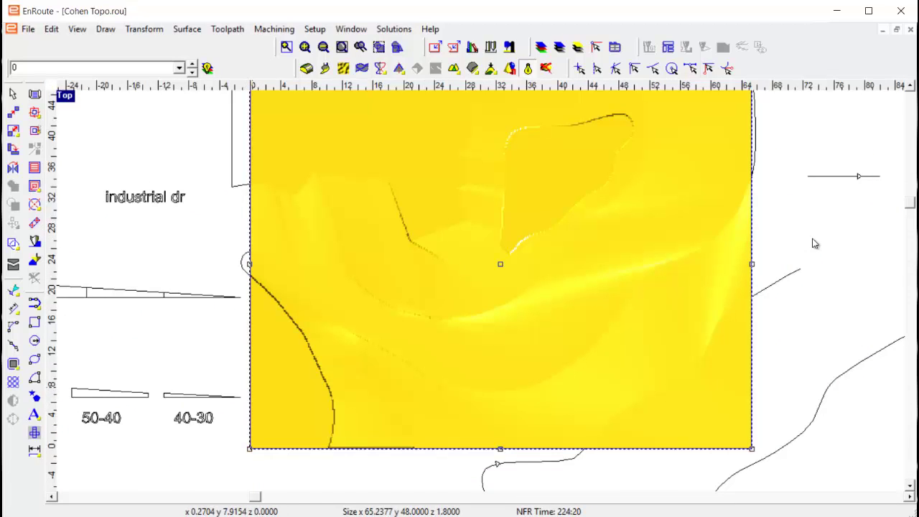
pyautogui.scroll(1, 254, 345)
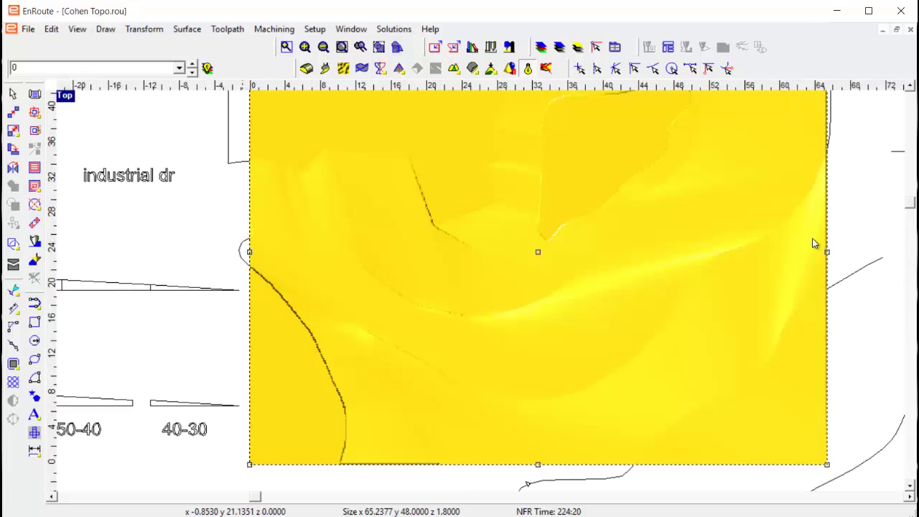
pyautogui.click(245, 260)
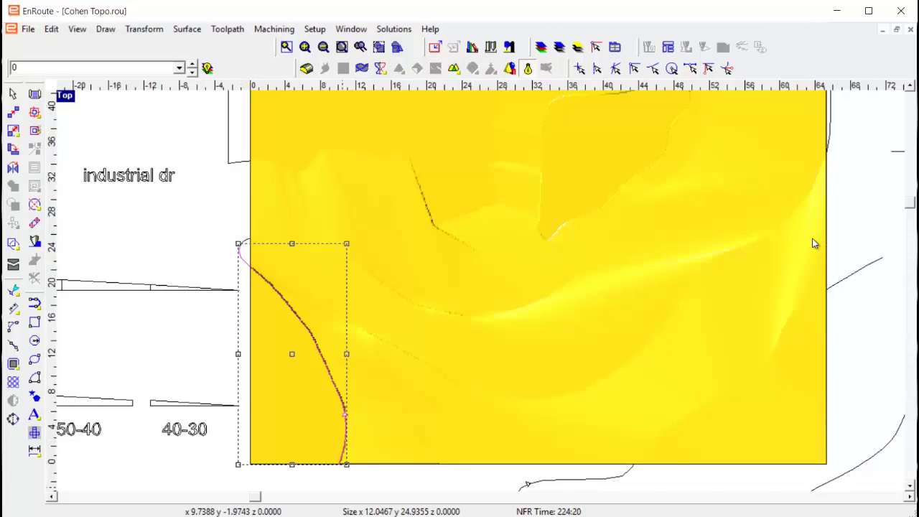
pyautogui.scroll(3, 345, 482)
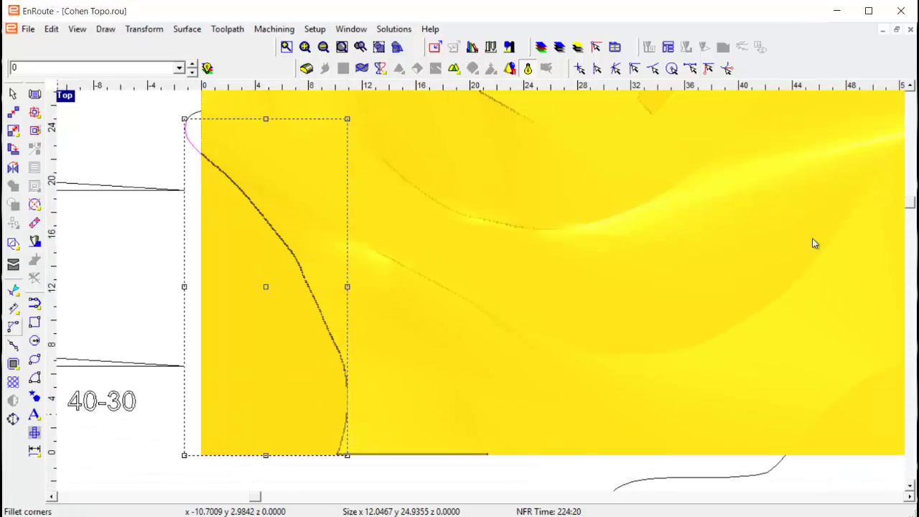
pyautogui.click(13, 291)
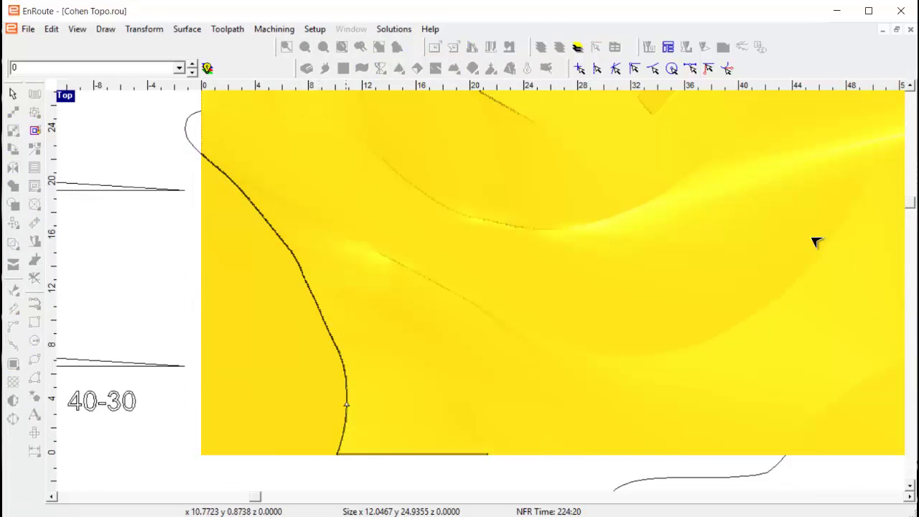
pyautogui.press('Escape')
pyautogui.scroll(-3, 814, 242)
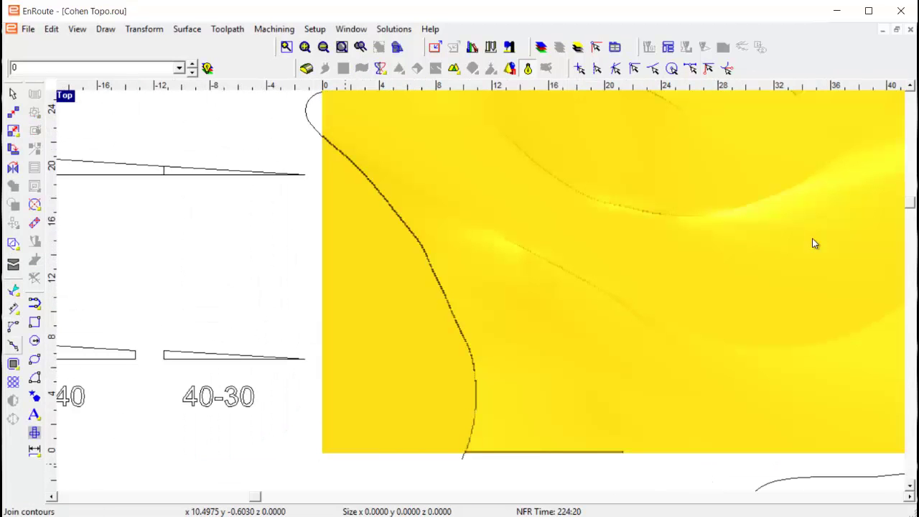
# - Draw a polyline from the contour's lower end around the relief's corner and up to the contour's upper part, just outside the relief's edges
pyautogui.click(35, 303)
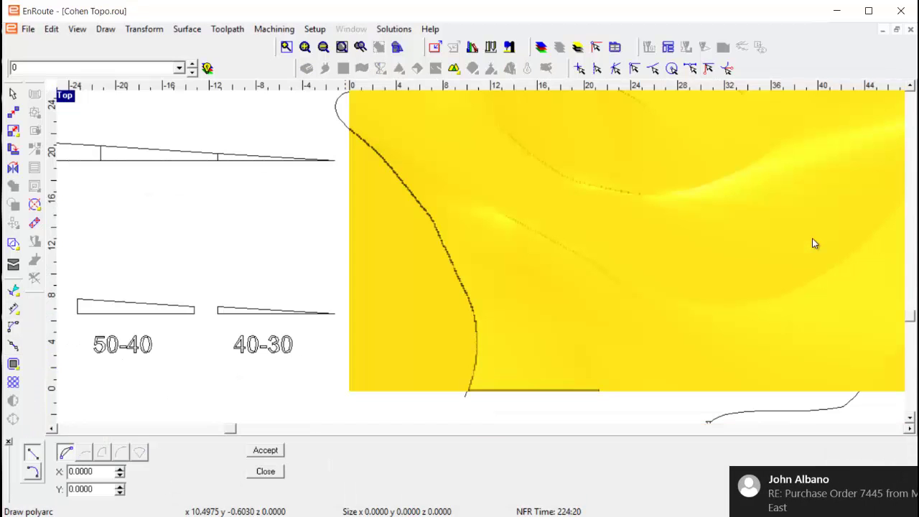
pyautogui.click(634, 68)
pyautogui.click(466, 396)
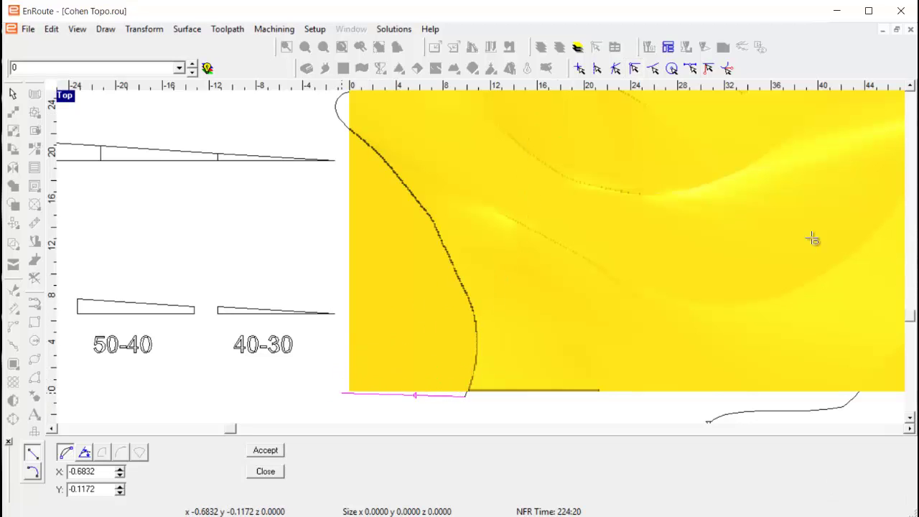
pyautogui.click(340, 395)
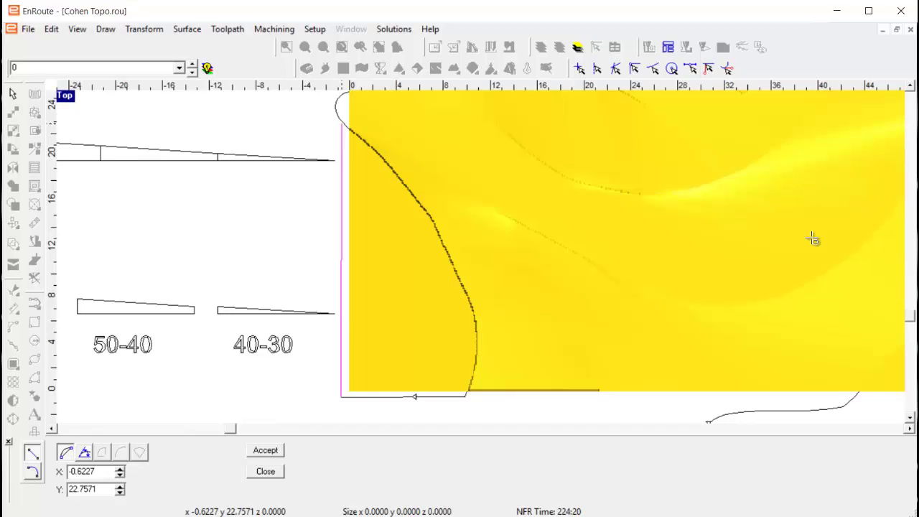
pyautogui.click(342, 124)
pyautogui.rightClick(342, 123)
pyautogui.scroll(4, 334, 118)
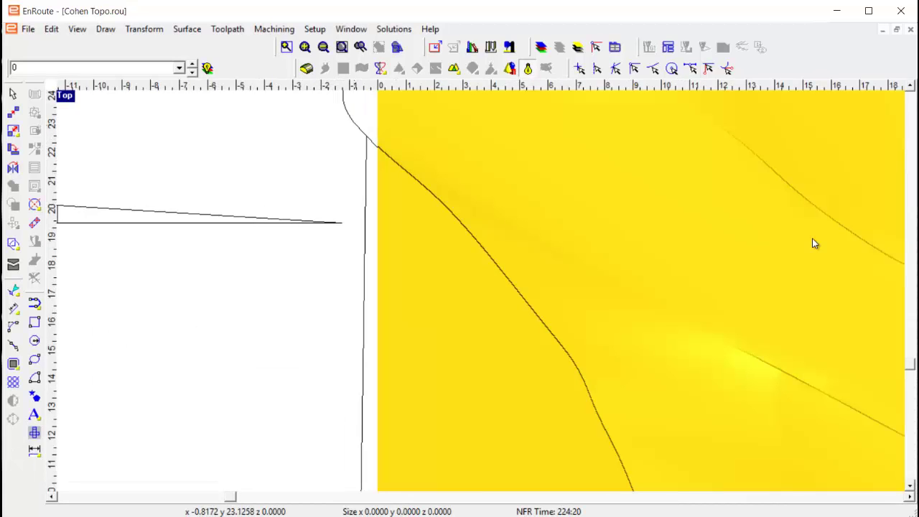
# - Split the corner contour where it meets the upper end of the new boundary line
pyautogui.hotkey('ctrl', 'w')
pyautogui.click(13, 243)
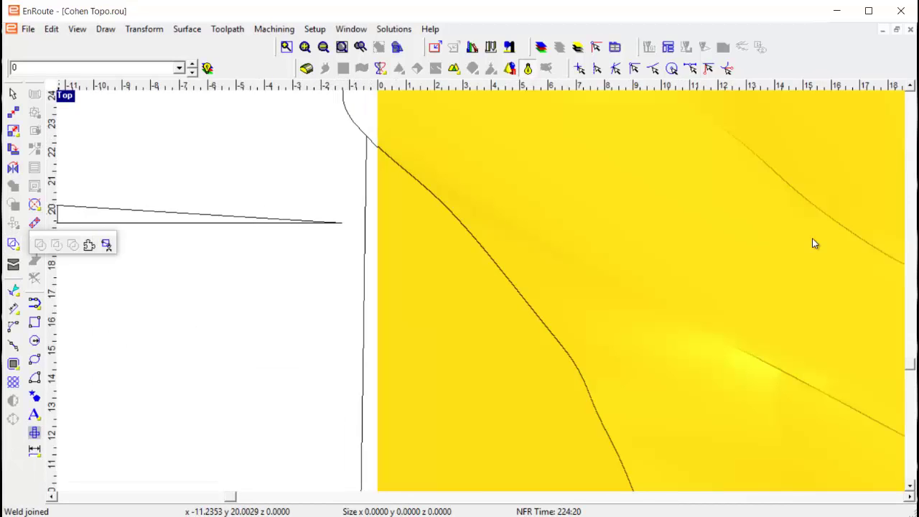
pyautogui.click(106, 244)
pyautogui.click(370, 124)
# - Merge the corner contour and the boundary polyline into one outline with a merge tolerance of 0.1
pyautogui.click(360, 151)
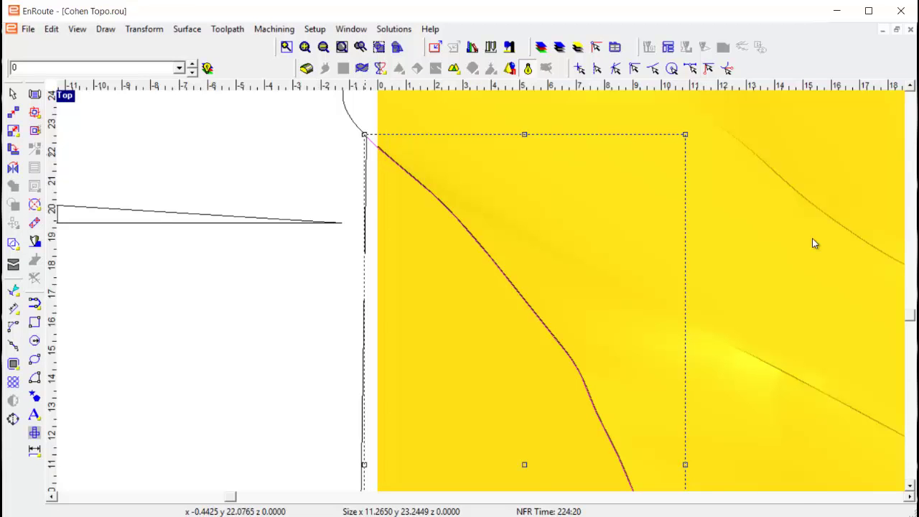
pyautogui.keyDown('shift'); pyautogui.click(366, 149); pyautogui.keyUp('shift')
pyautogui.rightClick(366, 153)
pyautogui.click(409, 267)
pyautogui.press('Tab')
pyautogui.press('Tab')
pyautogui.write('.1')
pyautogui.press('Tab')
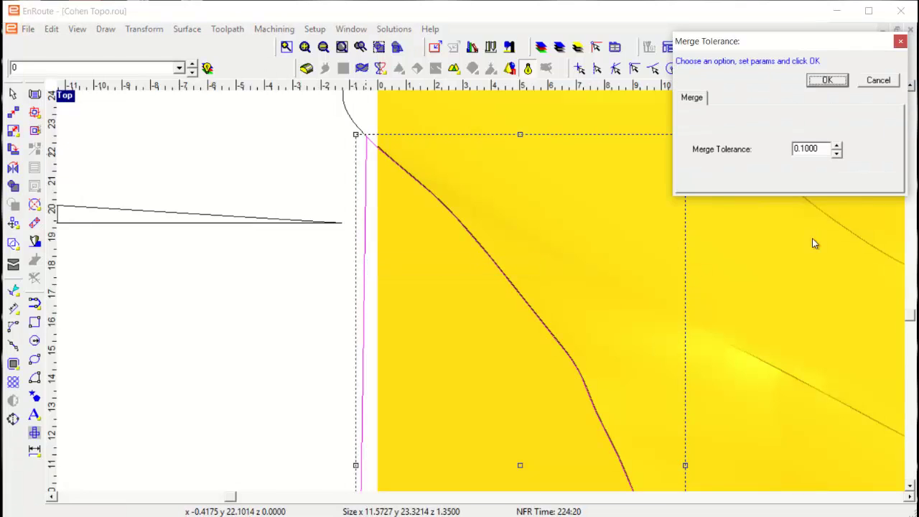
pyautogui.press('Return')
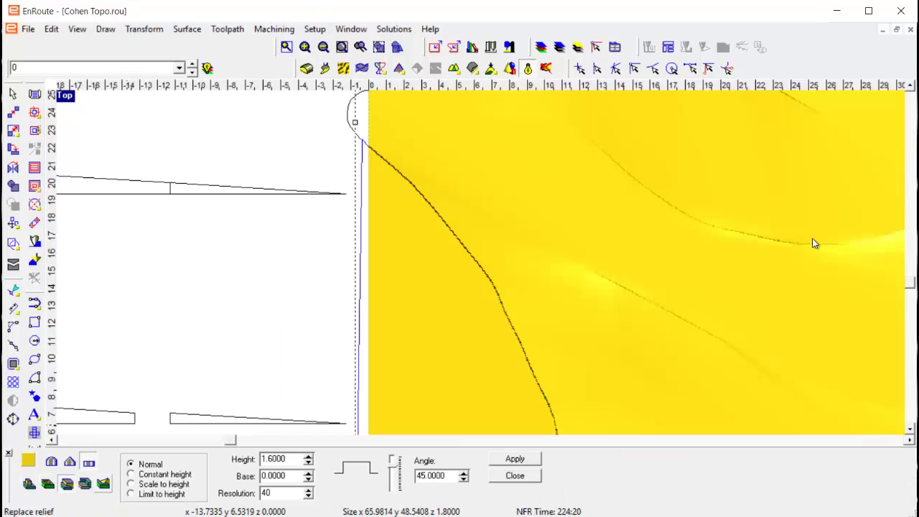
# - Apply a flat replace relief of height 1.8 and base 0 inside the merged corner outline, and deselect everything
pyautogui.moveTo(287, 459); pyautogui.dragTo(260, 459)
pyautogui.write('1.8')
pyautogui.press('Tab')
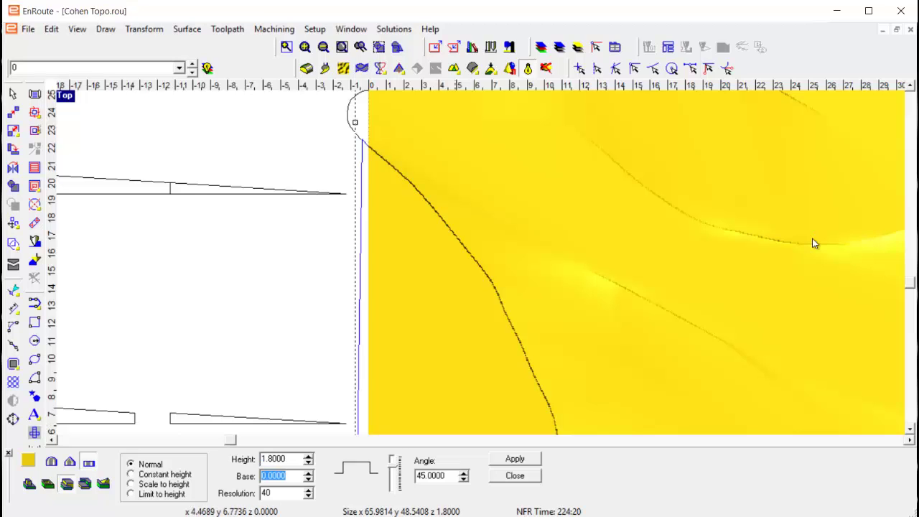
pyautogui.press('Return')
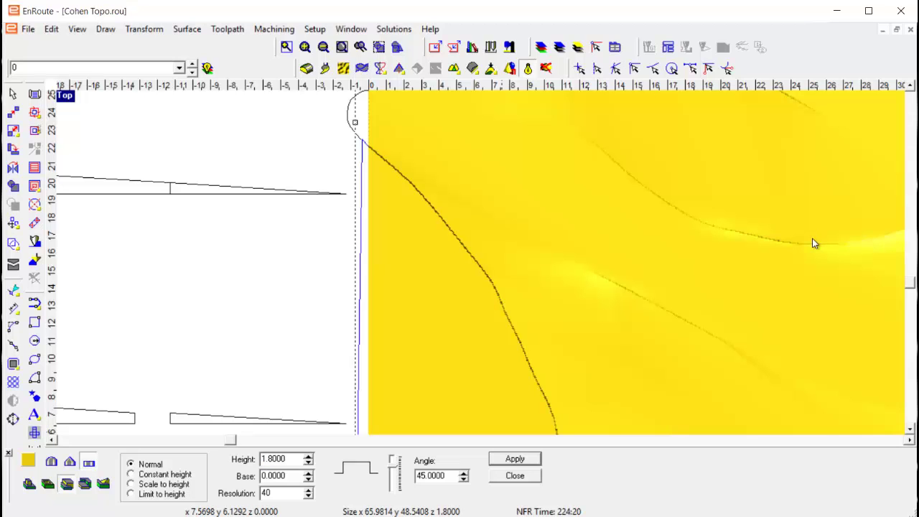
pyautogui.press('Escape')
pyautogui.press('Escape')
pyautogui.scroll(-2, 150, 323)
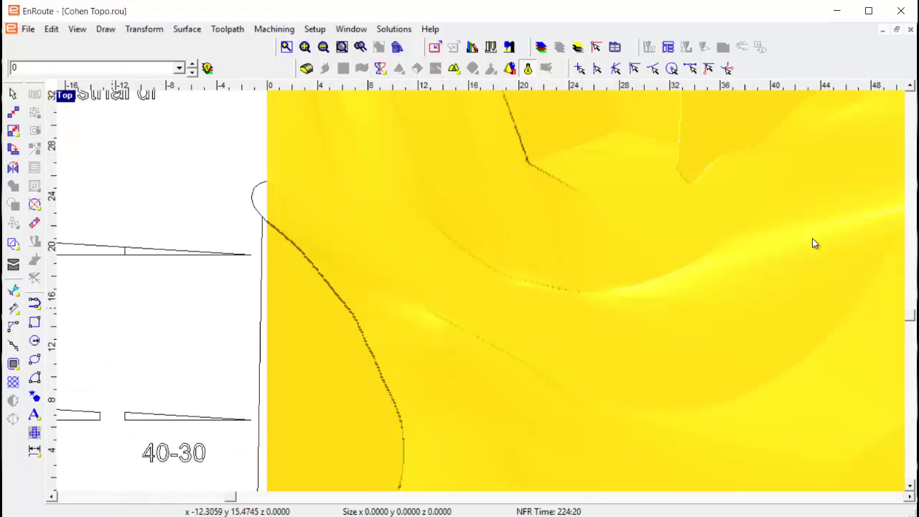
# - Examine the height of the flat corner area against the neighbouring slopes and edges in perspective
pyautogui.press('F5')
pyautogui.scroll(2, 814, 243)
pyautogui.scroll(2, 814, 243)
pyautogui.press('Down')
pyautogui.press('Down')
pyautogui.press('Down')
pyautogui.press('Up')
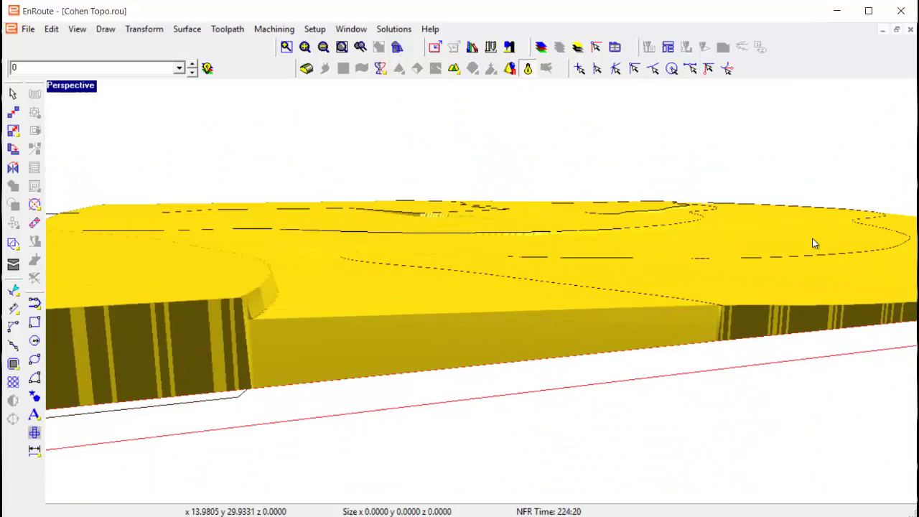
pyautogui.press('Up')
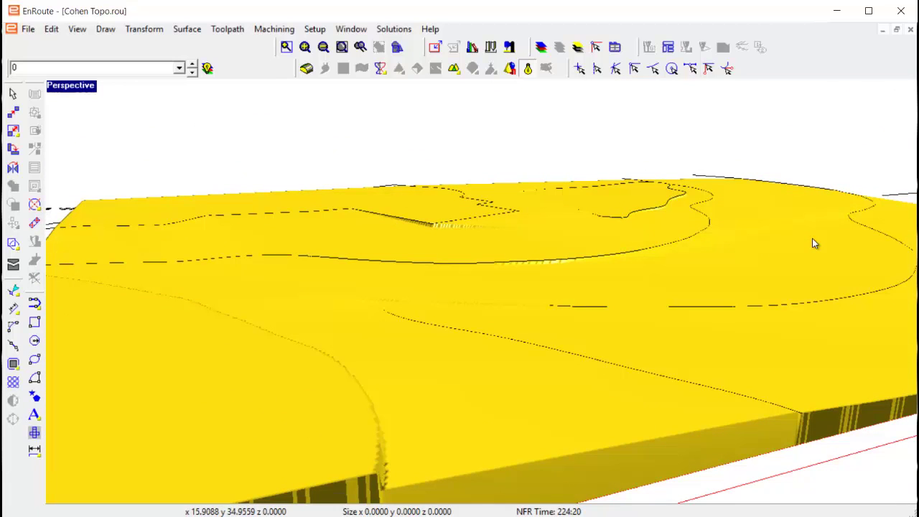
# - Reapply the flat replace relief inside the corner outline with height 1.6 and base 0, and deselect everything
pyautogui.press('F2')
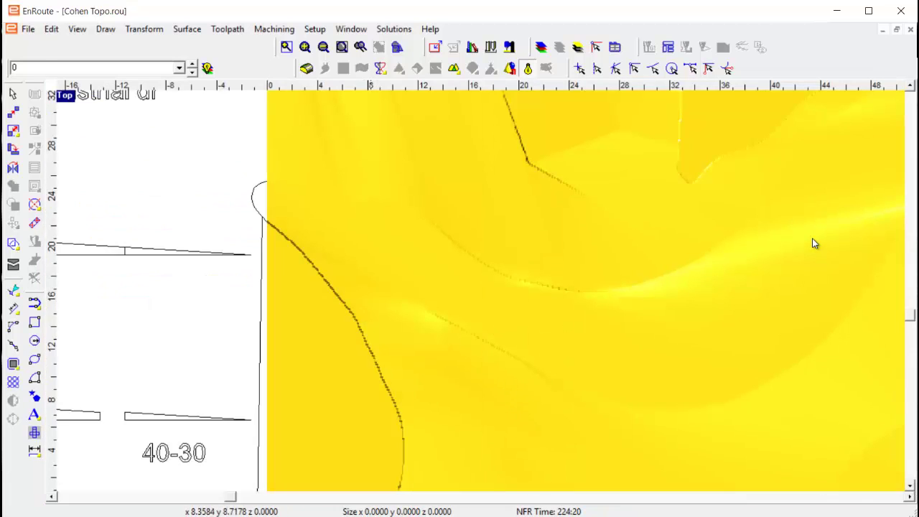
pyautogui.click(814, 243)
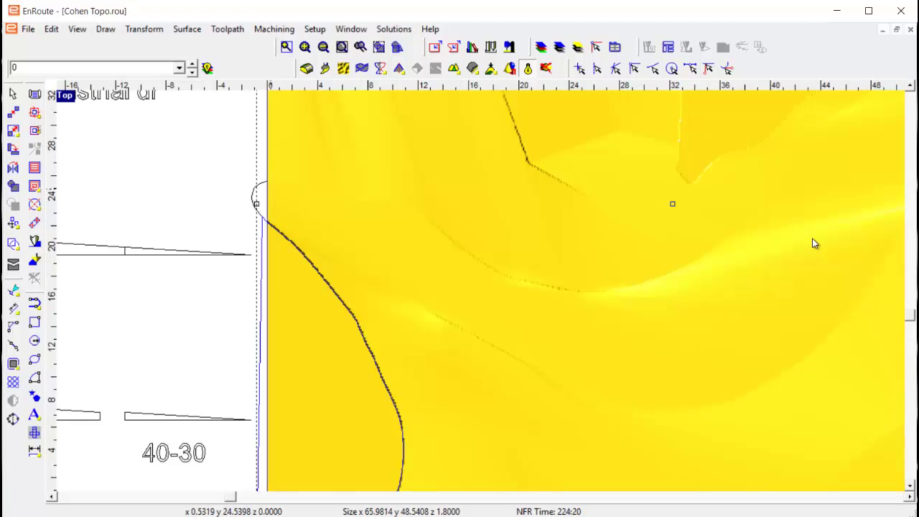
pyautogui.click(307, 68)
pyautogui.press('Tab')
pyautogui.write('1.6')
pyautogui.press('Tab')
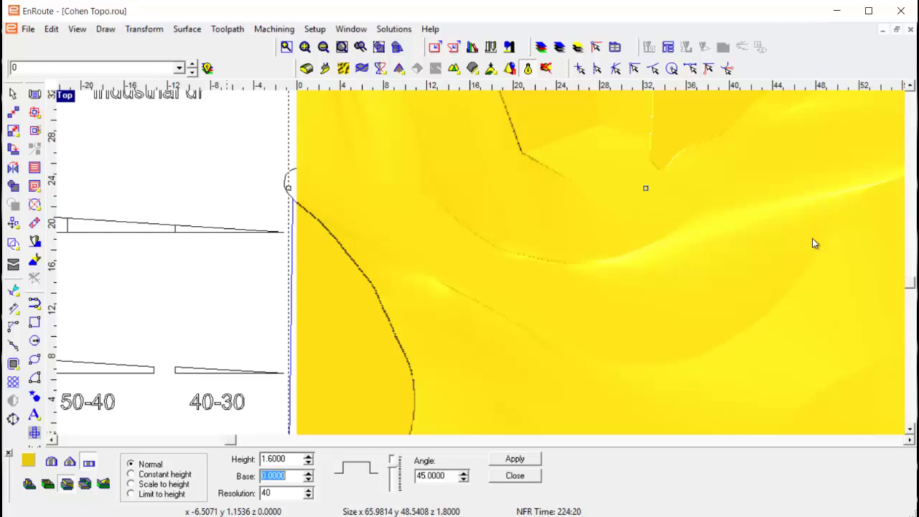
pyautogui.click(514, 458)
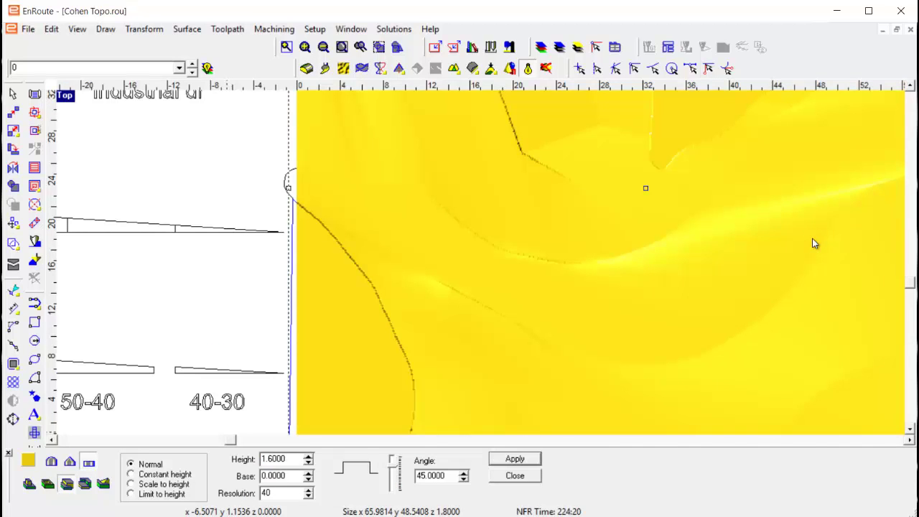
pyautogui.click(514, 475)
pyautogui.scroll(-1, 191, 303)
pyautogui.press('Escape')
# - Smooth the relief along the corner contour seam with the relief brush at radius 1, and check the seam in perspective
pyautogui.press('F8')
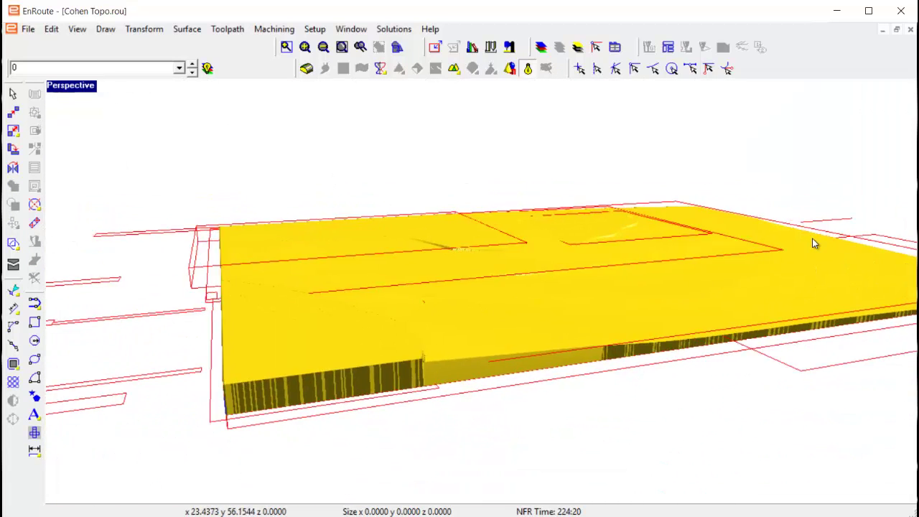
pyautogui.scroll(-1, 813, 243)
pyautogui.scroll(2, 813, 243)
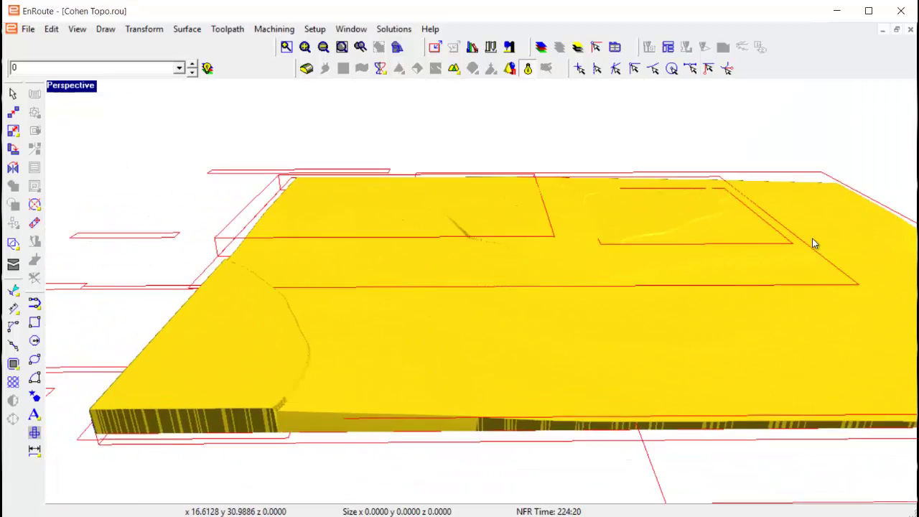
pyautogui.press('F5')
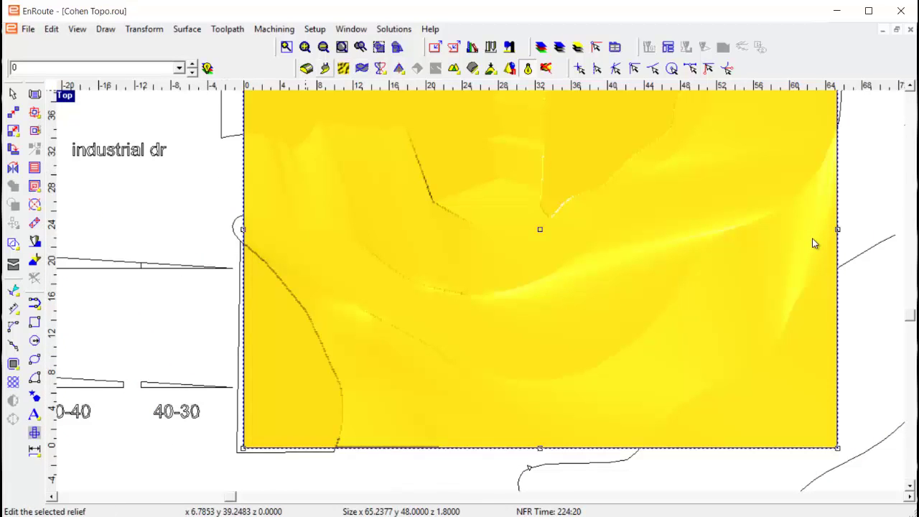
pyautogui.click(325, 68)
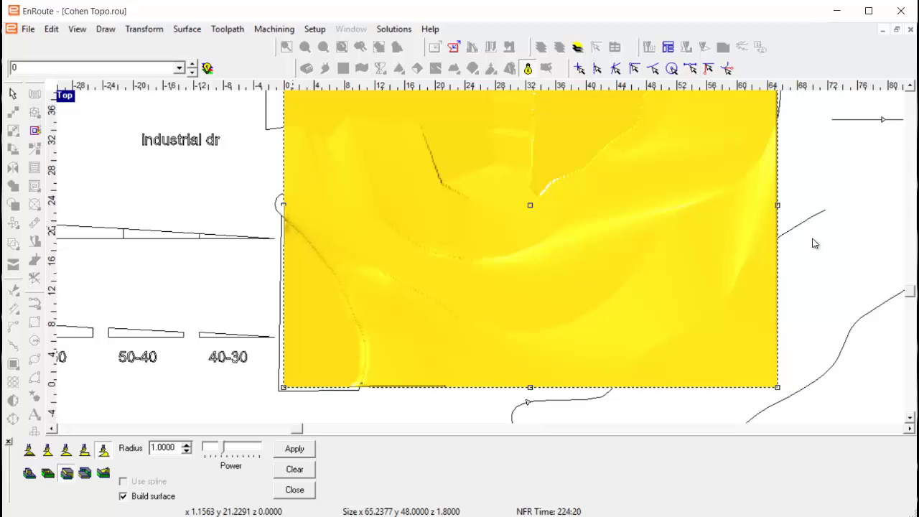
pyautogui.press('Escape')
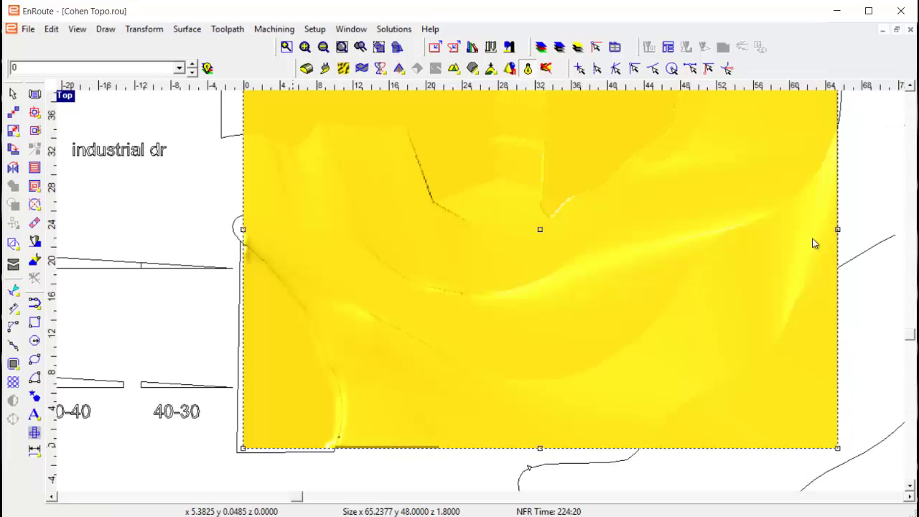
pyautogui.rightClick(188, 206)
pyautogui.click(143, 193)
pyautogui.press('F8')
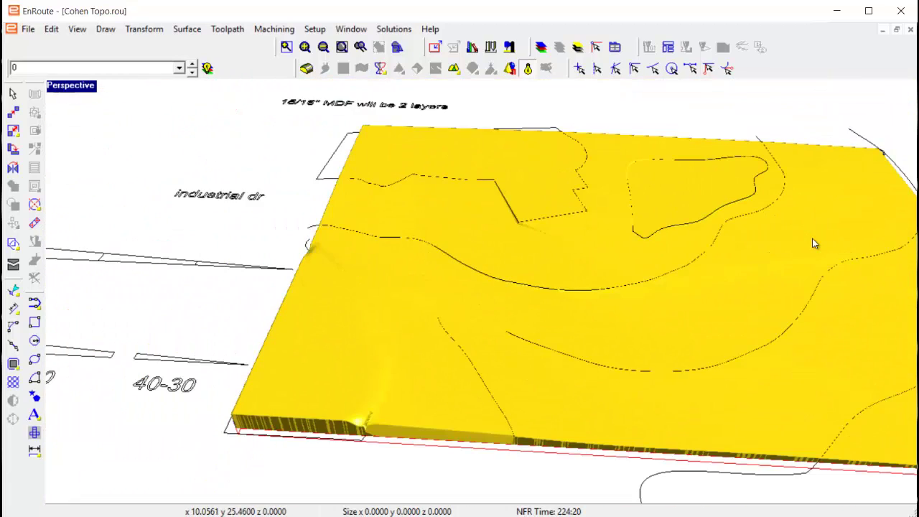
# - Select the site relief in the top view and open the file commands
pyautogui.press('F5')
pyautogui.scroll(-2, 379, 305)
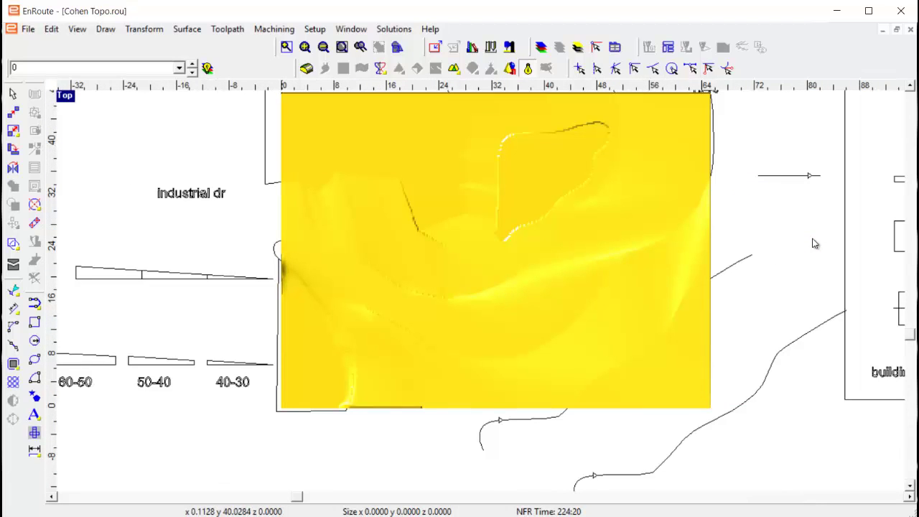
pyautogui.click(282, 143)
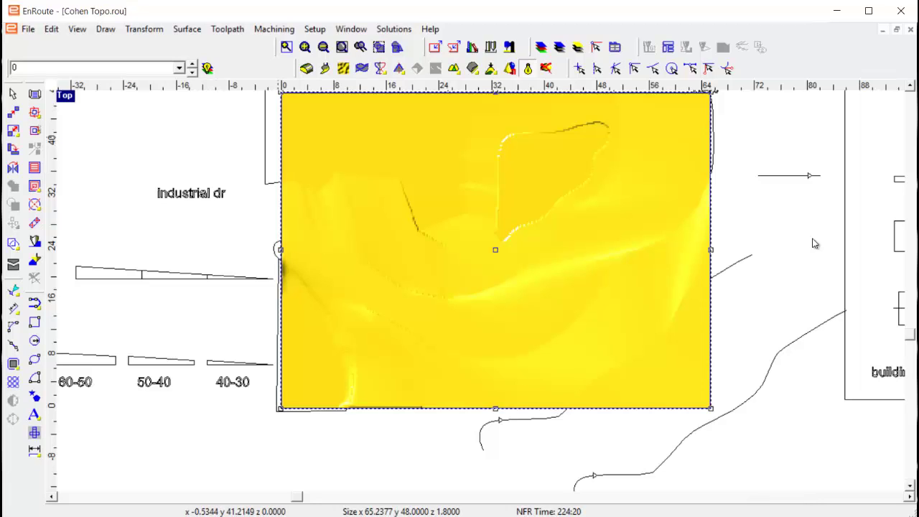
pyautogui.scroll(1, 573, 175)
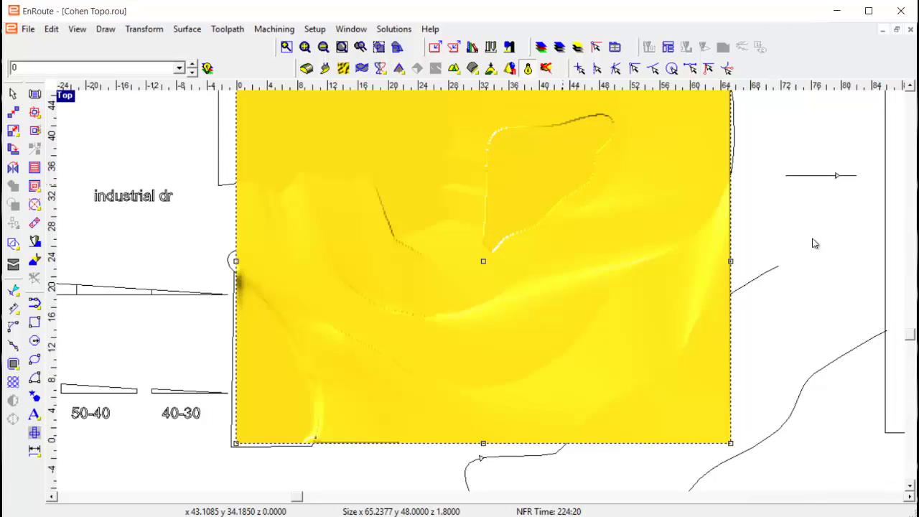
pyautogui.scroll(-1, 814, 243)
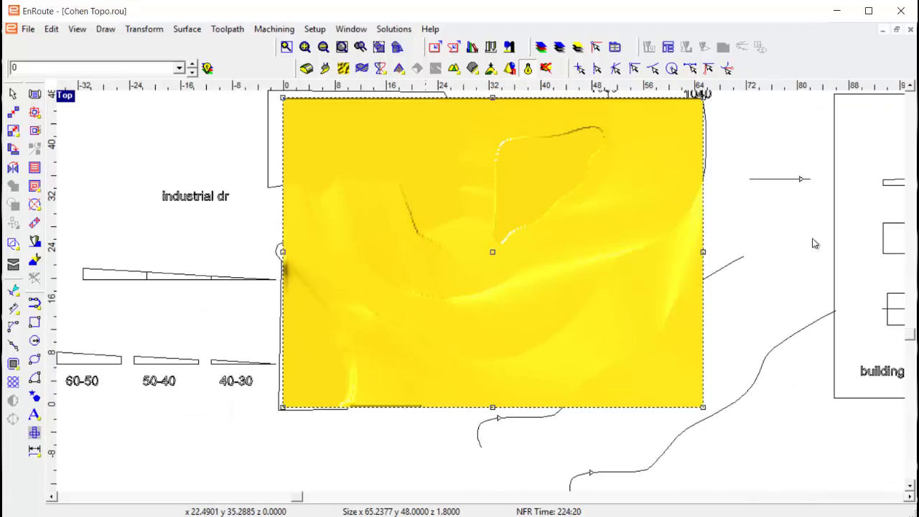
pyautogui.hotkey('alt', 'f')
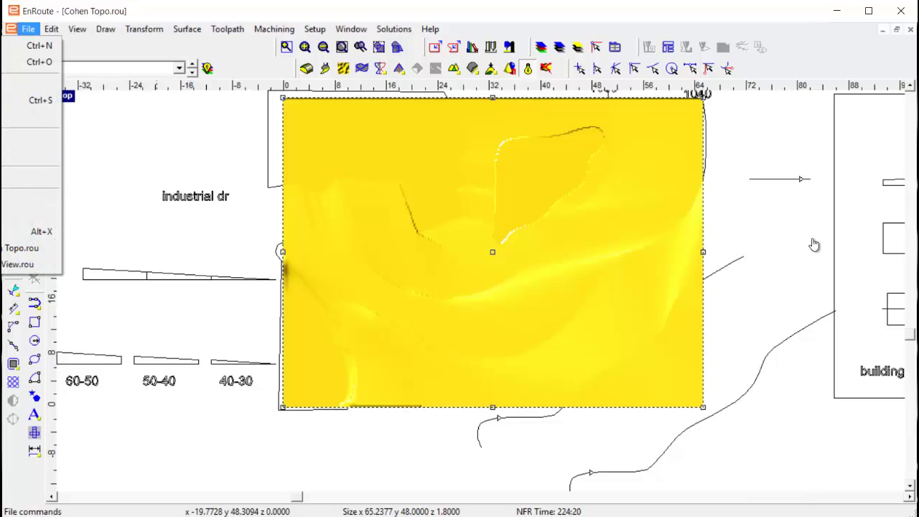